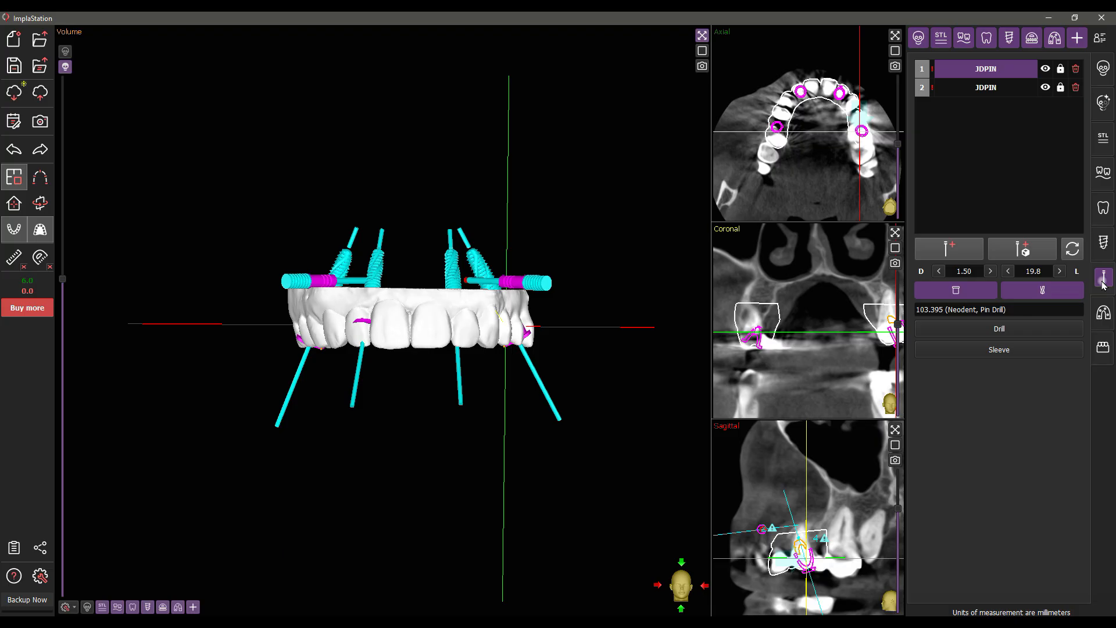
# Show the STL jaw model, hide the prosthesis model, and open the surgical guide tools
pyautogui.click(1103, 137)
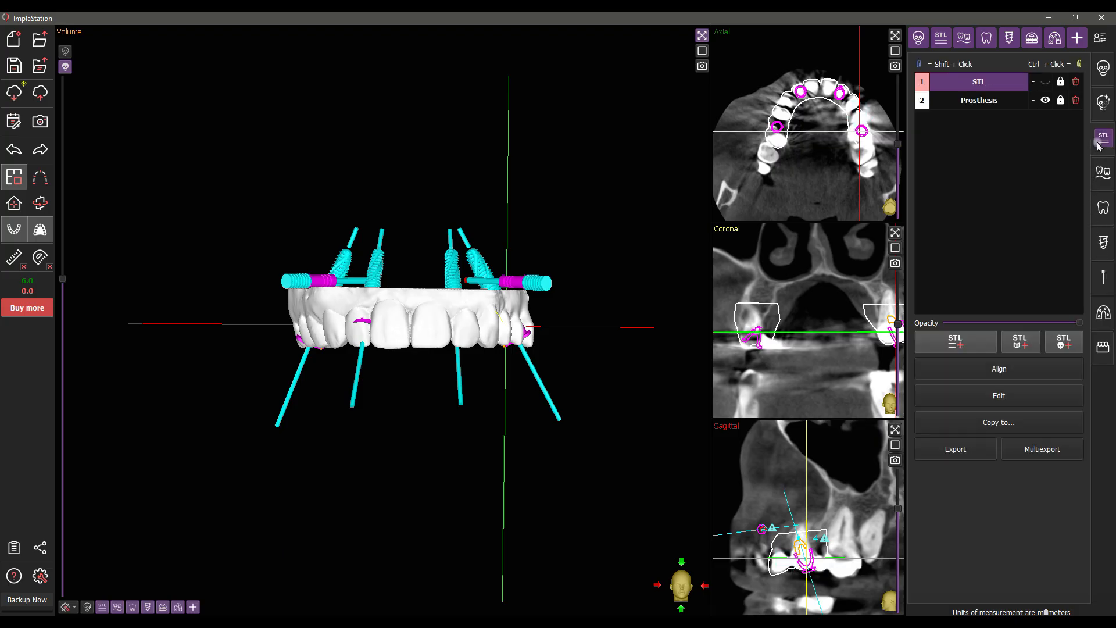
pyautogui.click(951, 81)
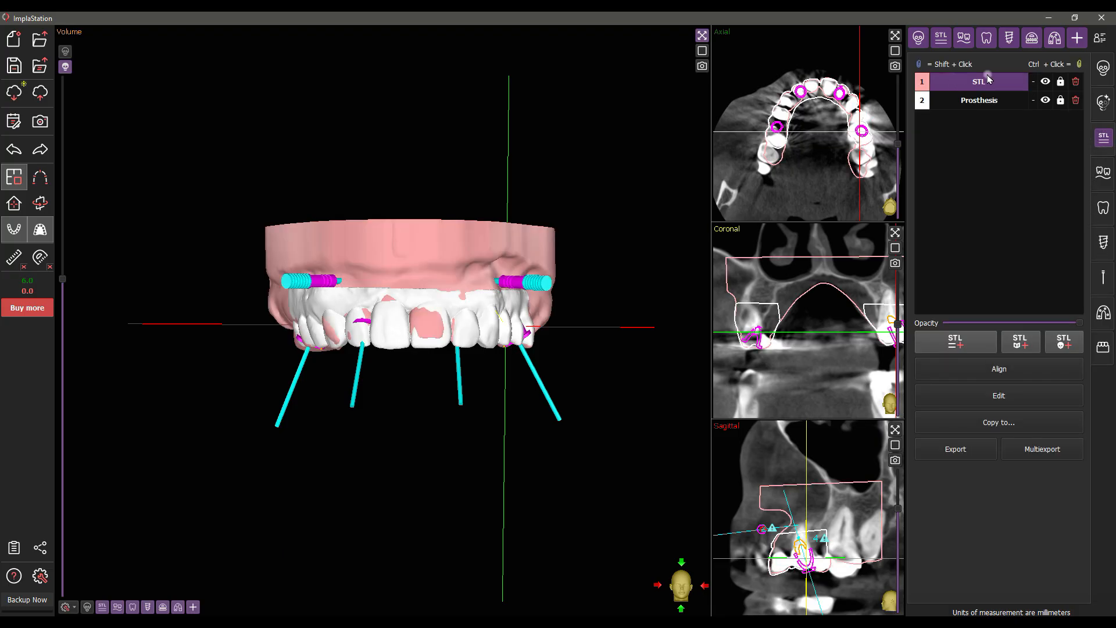
pyautogui.click(1045, 101)
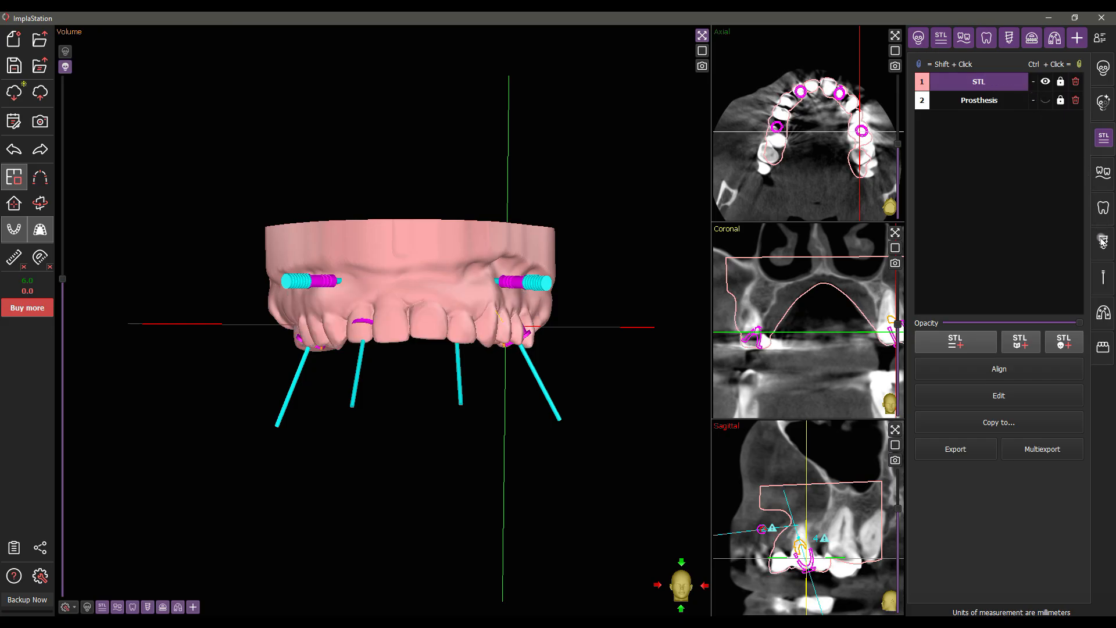
pyautogui.click(1100, 326)
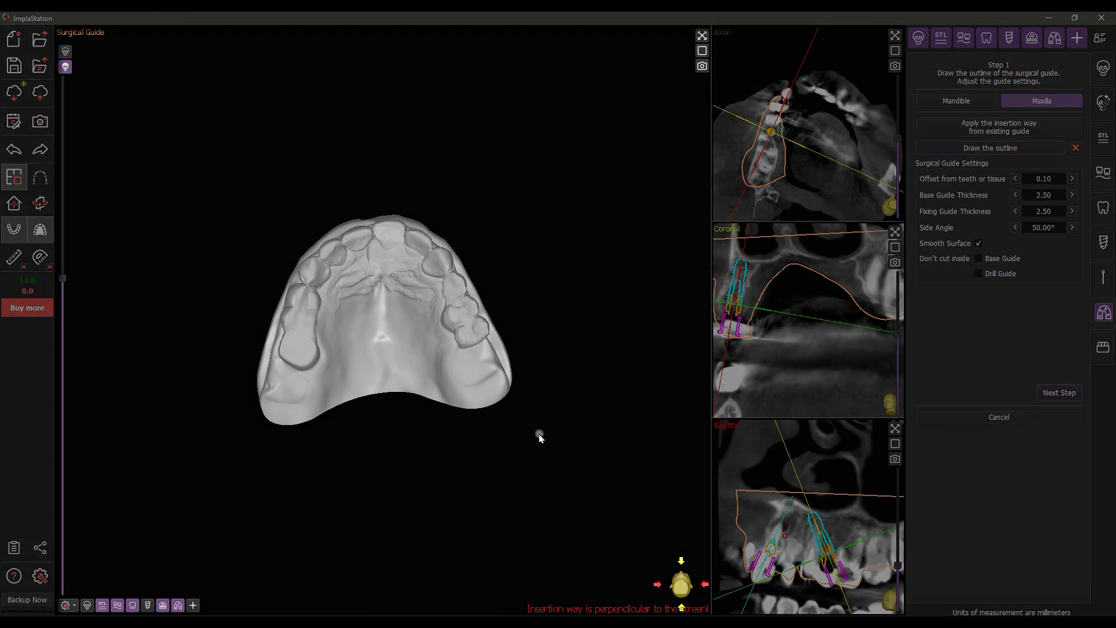
# Draw a closed surgical guide outline around the full maxillary arch, following the buccal vestibule and the palate's posterior edge
pyautogui.moveTo(552, 435); pyautogui.dragTo(541, 354, button='right')
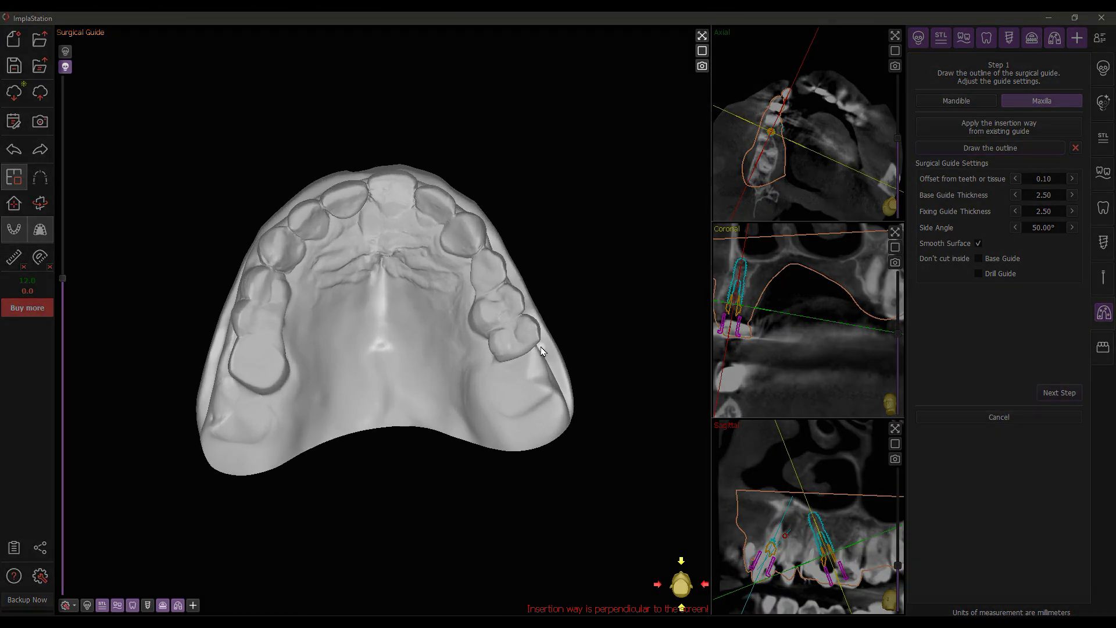
pyautogui.moveTo(536, 391); pyautogui.dragTo(578, 410)
pyautogui.click(578, 407)
pyautogui.click(509, 230)
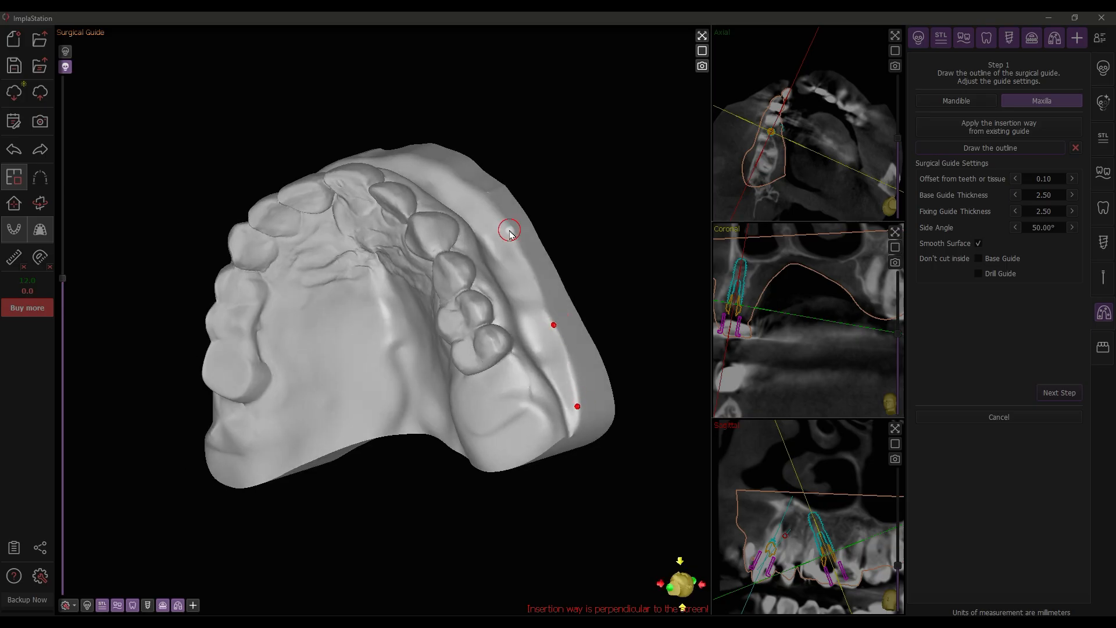
pyautogui.click(440, 166)
pyautogui.click(358, 157)
pyautogui.moveTo(498, 155); pyautogui.dragTo(676, 153)
pyautogui.click(287, 197)
pyautogui.click(236, 260)
pyautogui.click(196, 354)
pyautogui.click(180, 418)
pyautogui.click(229, 455)
pyautogui.click(305, 445)
pyautogui.click(377, 425)
pyautogui.click(444, 431)
pyautogui.click(505, 451)
pyautogui.doubleClick(564, 443)
# Adjust the outline points at the front of the arch, and advance to the guide shape settings
pyautogui.moveTo(549, 491); pyautogui.dragTo(512, 496)
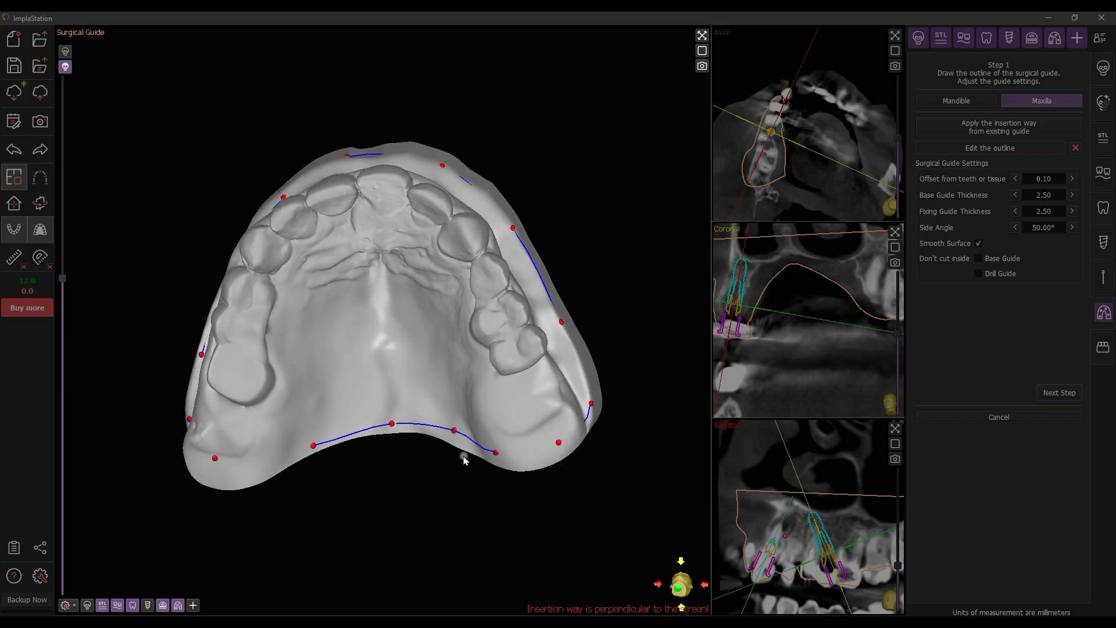
pyautogui.moveTo(543, 517); pyautogui.dragTo(582, 583)
pyautogui.moveTo(349, 159); pyautogui.dragTo(351, 169)
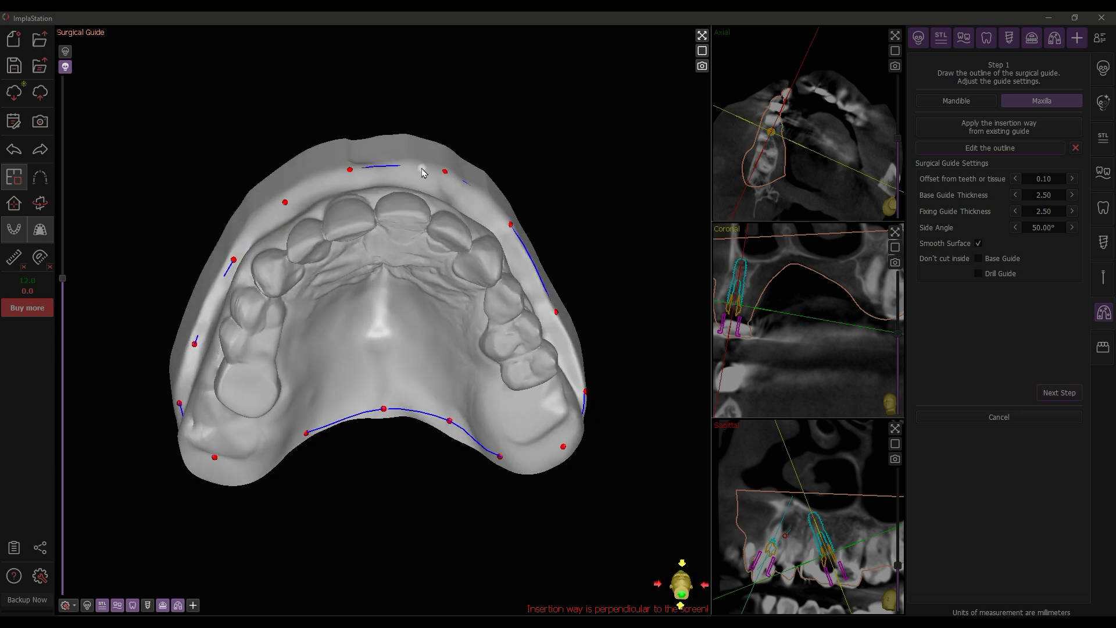
pyautogui.moveTo(446, 171); pyautogui.dragTo(443, 174)
pyautogui.scroll(-5, 624, 277)
pyautogui.moveTo(641, 410); pyautogui.dragTo(564, 331)
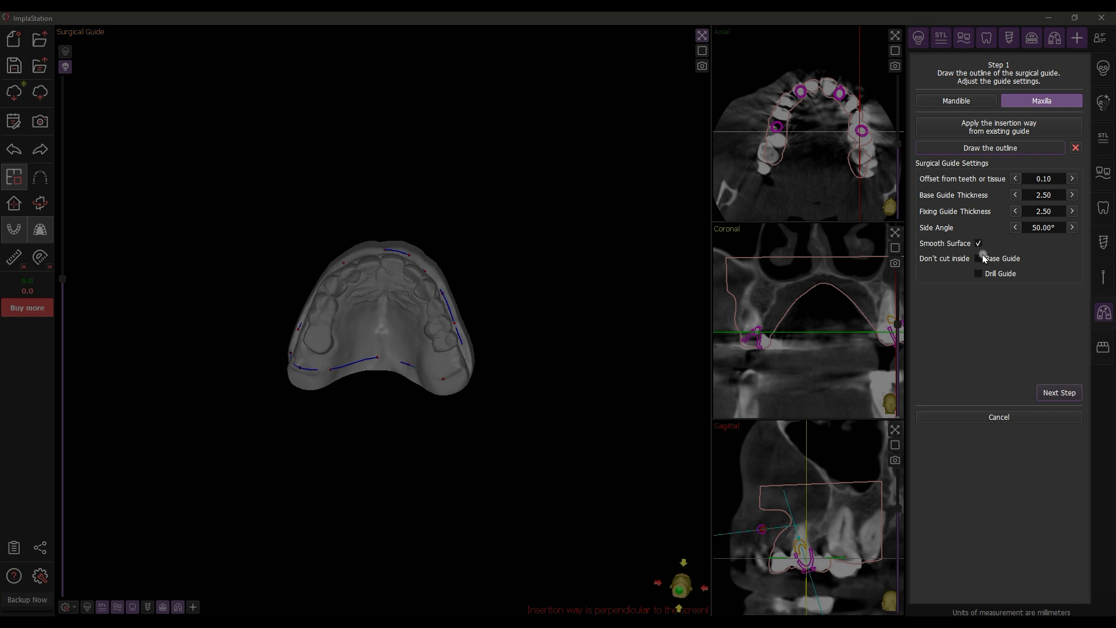
pyautogui.click(1058, 396)
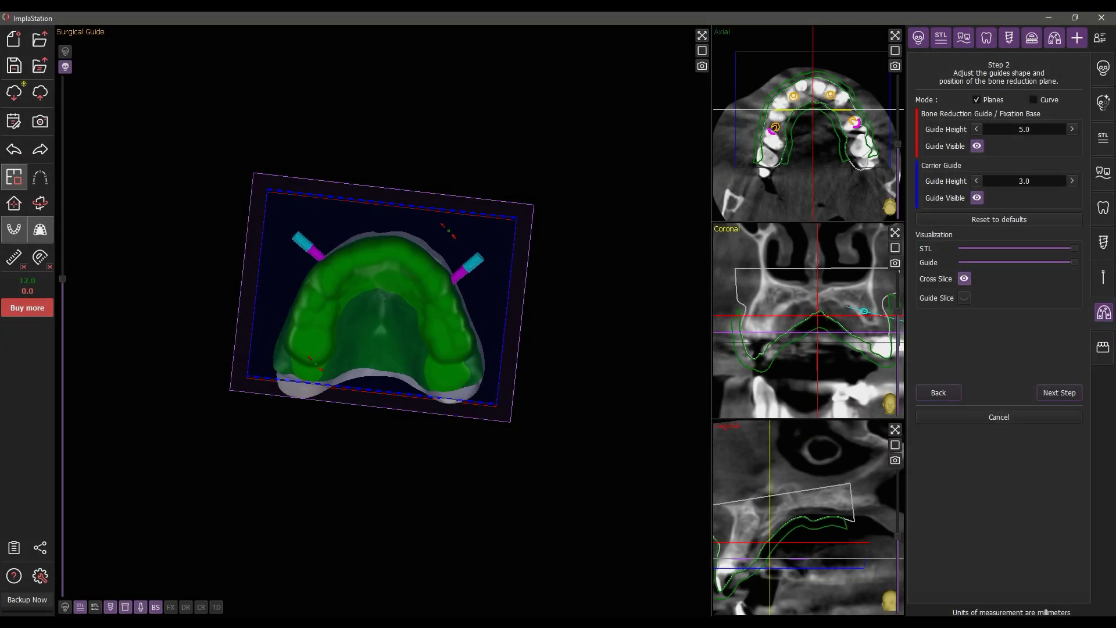
# View the guide from the front and select Planes as the bone reduction mode
pyautogui.moveTo(382, 297); pyautogui.dragTo(381, 398)
pyautogui.scroll(10, 381, 326)
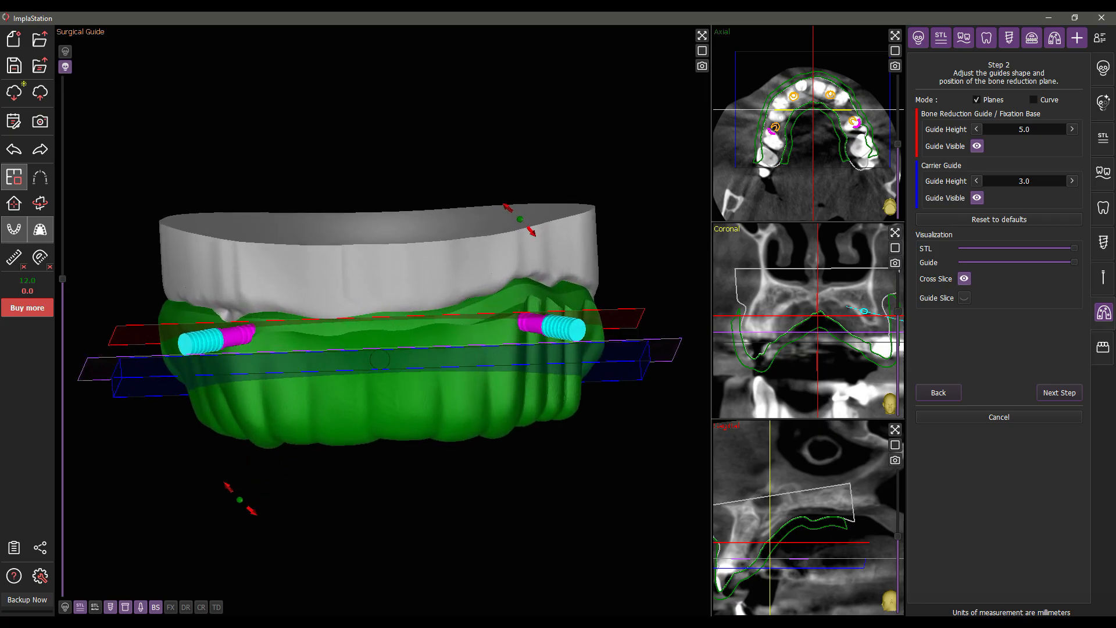
pyautogui.scroll(2, 381, 349)
pyautogui.moveTo(380, 349); pyautogui.dragTo(383, 366)
pyautogui.scroll(-1, 381, 356)
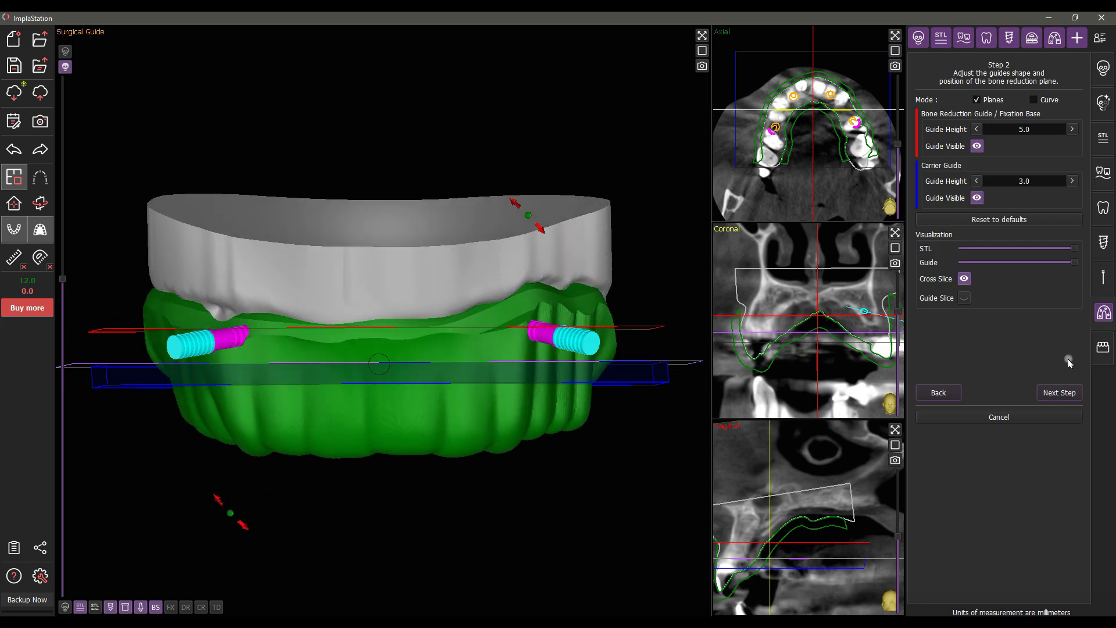
pyautogui.click(976, 100)
pyautogui.click(1040, 100)
pyautogui.click(978, 100)
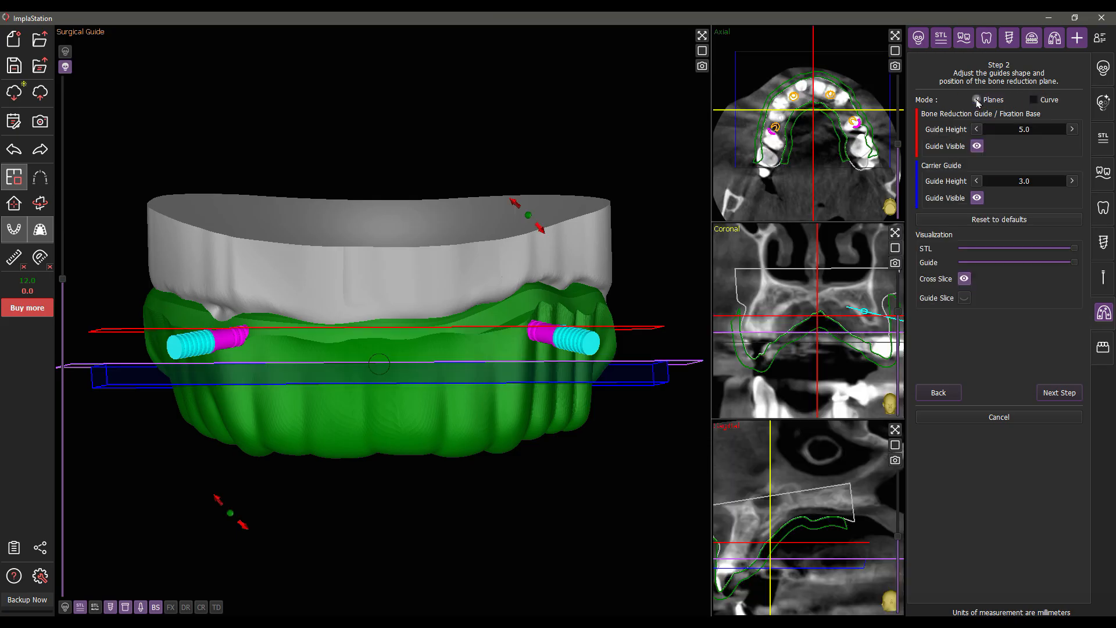
# Toggle the visibility of both guides off and back on, and set the carrier guide height to 2.5 mm
pyautogui.click(977, 146)
pyautogui.click(977, 147)
pyautogui.click(977, 202)
pyautogui.click(977, 202)
pyautogui.click(979, 182)
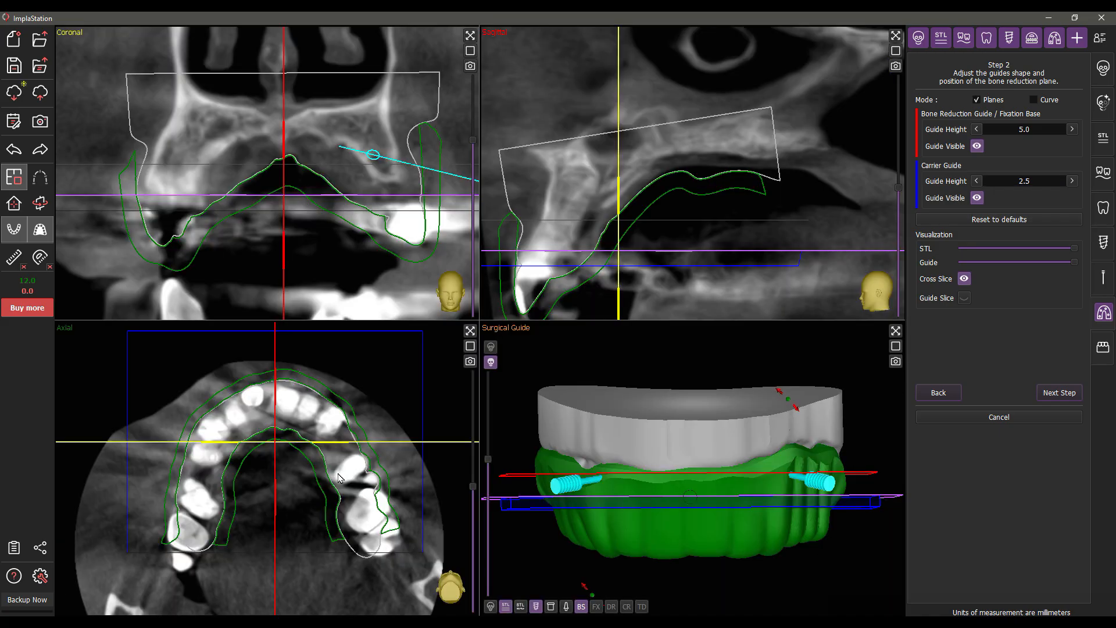
# Move and rotate the slice planes in the axial view so they pass through the implants
pyautogui.scroll(-3, 339, 478)
pyautogui.scroll(-5, 338, 477)
pyautogui.scroll(-2, 339, 477)
pyautogui.moveTo(340, 443); pyautogui.dragTo(339, 468)
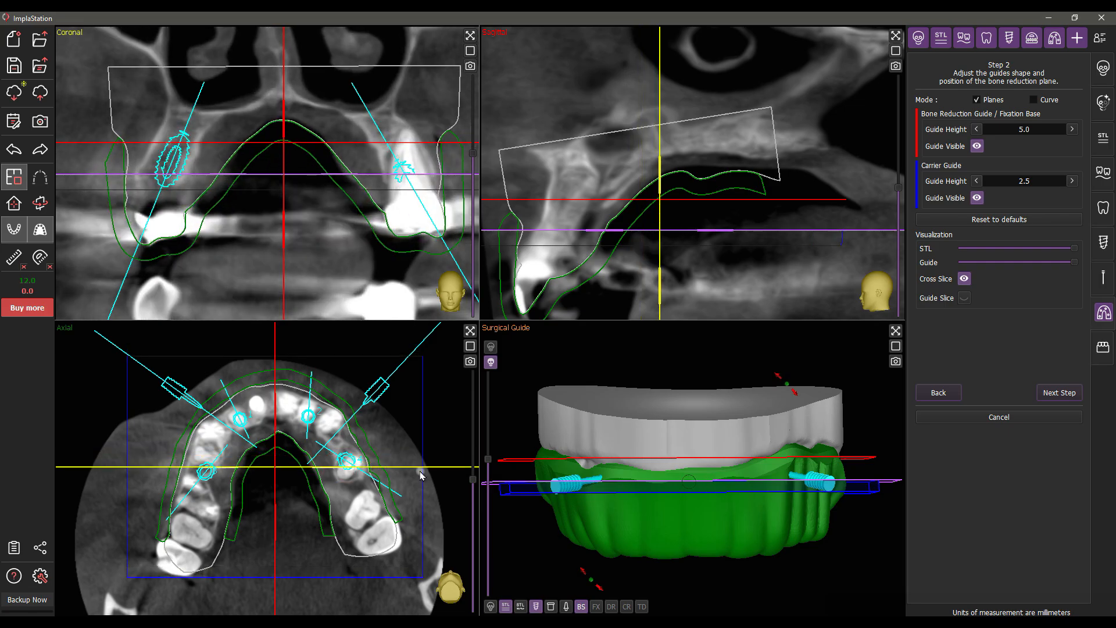
pyautogui.moveTo(440, 468); pyautogui.dragTo(440, 459)
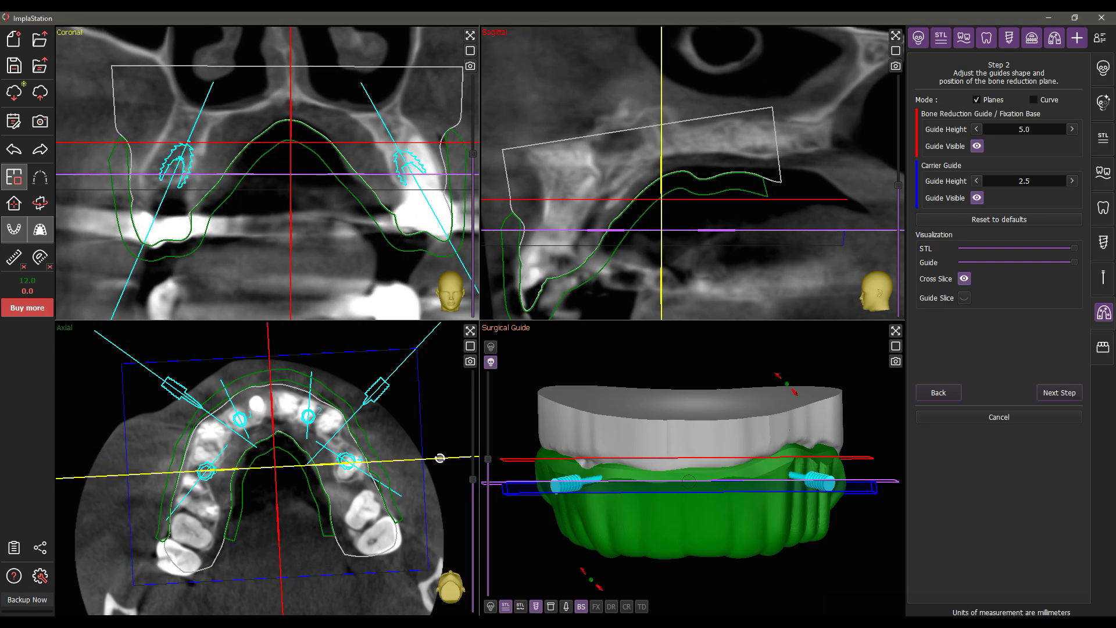
pyautogui.moveTo(278, 515); pyautogui.dragTo(248, 516)
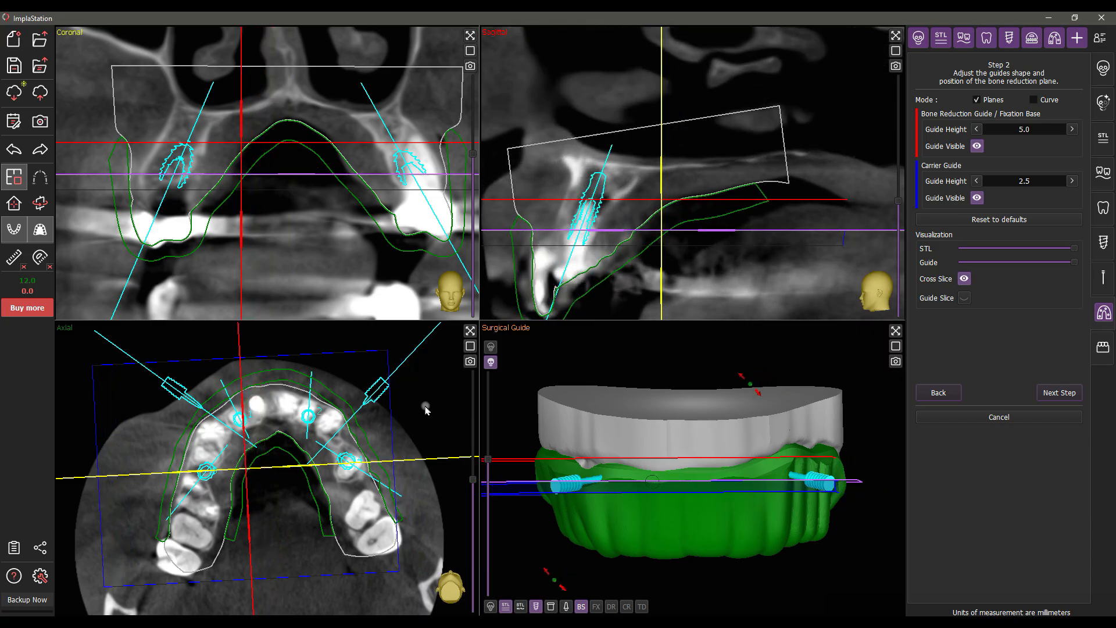
# Lower the bone reduction plane against the implants in the sagittal and coronal slices, and return the sagittal plane to the midline
pyautogui.moveTo(708, 230); pyautogui.dragTo(702, 230)
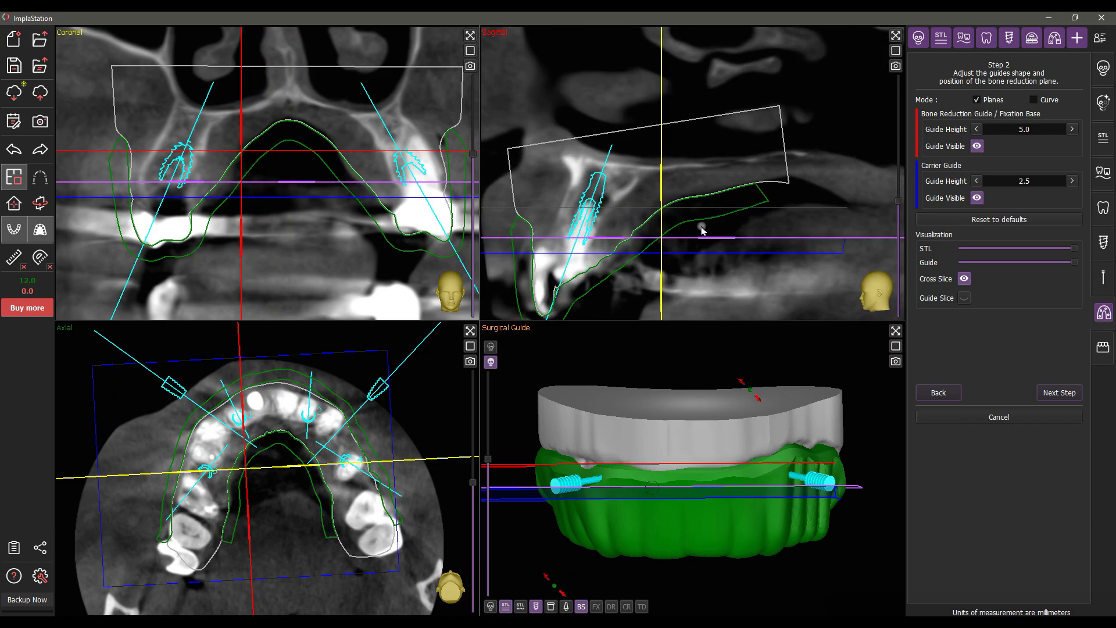
pyautogui.moveTo(457, 181); pyautogui.dragTo(457, 179)
pyautogui.moveTo(311, 182); pyautogui.dragTo(295, 182)
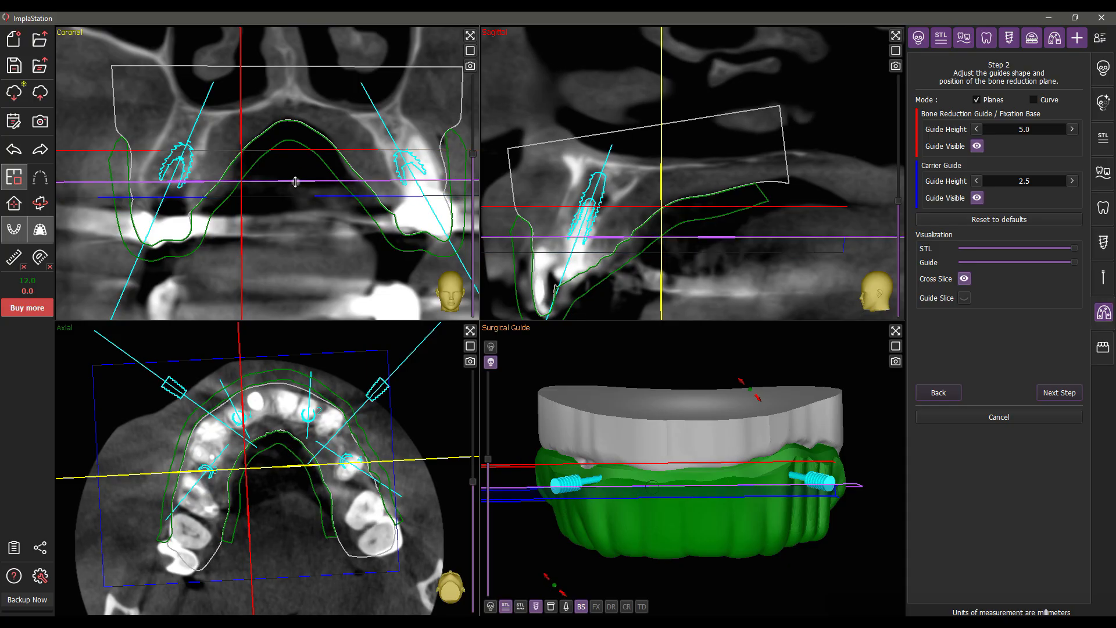
pyautogui.moveTo(247, 532); pyautogui.dragTo(289, 522)
# Enlarge the 3D guide view and make the STL model and guide semi-transparent to inspect the implants
pyautogui.click(895, 331)
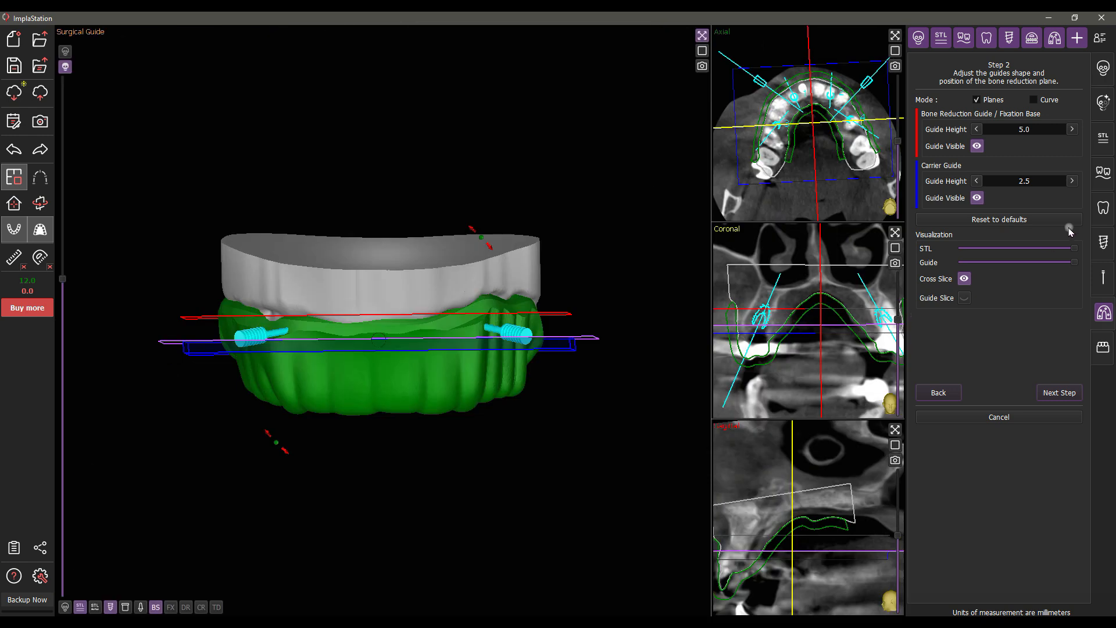
pyautogui.moveTo(1074, 248); pyautogui.dragTo(1033, 262)
pyautogui.moveTo(1021, 248); pyautogui.dragTo(1030, 247)
pyautogui.moveTo(509, 482); pyautogui.dragTo(504, 412, button='right')
pyautogui.moveTo(380, 504); pyautogui.dragTo(554, 216)
pyautogui.moveTo(593, 516); pyautogui.dragTo(243, 508)
# Rotate the planes slightly in the axial view to square them with the arch, and check them from the occlusal side
pyautogui.moveTo(709, 190); pyautogui.dragTo(702, 183)
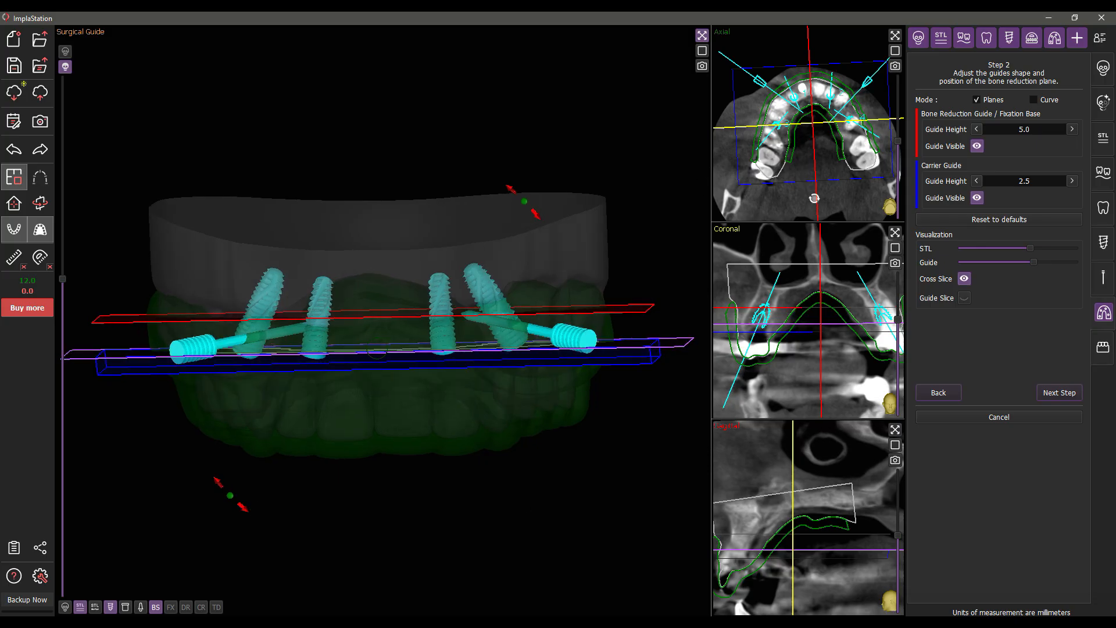
pyautogui.moveTo(812, 198); pyautogui.dragTo(811, 198)
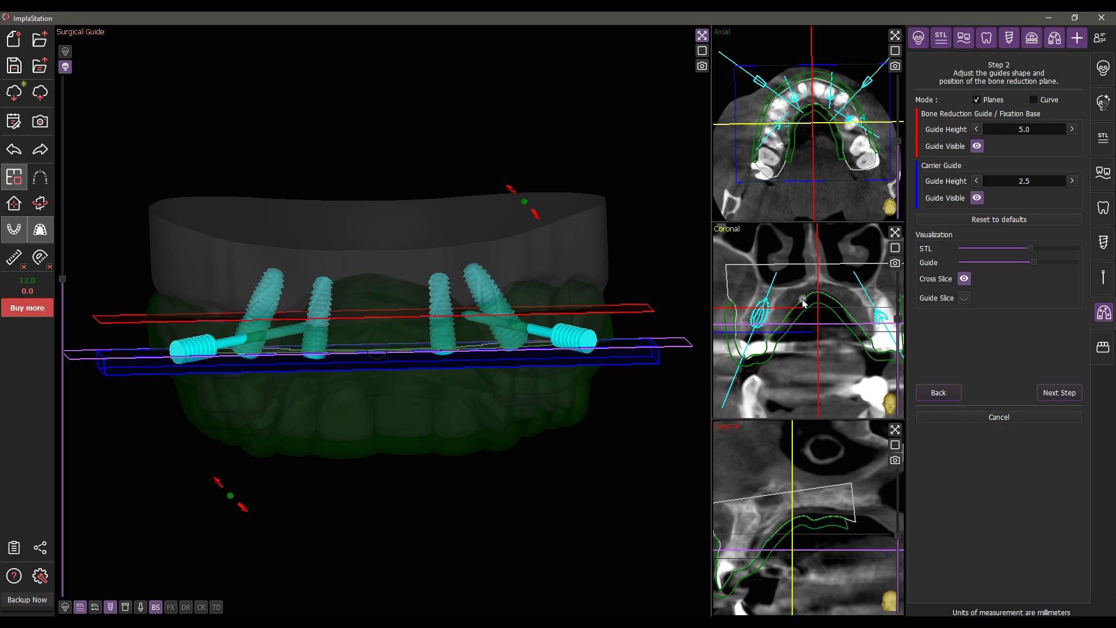
pyautogui.moveTo(525, 558); pyautogui.dragTo(493, 143)
pyautogui.moveTo(357, 508); pyautogui.dragTo(369, 398)
pyautogui.moveTo(633, 498); pyautogui.dragTo(643, 544)
# Check the planes with the base surface hidden, restore full STL and guide opacity, and advance to the osteotomy and prosthetic settings
pyautogui.click(156, 607)
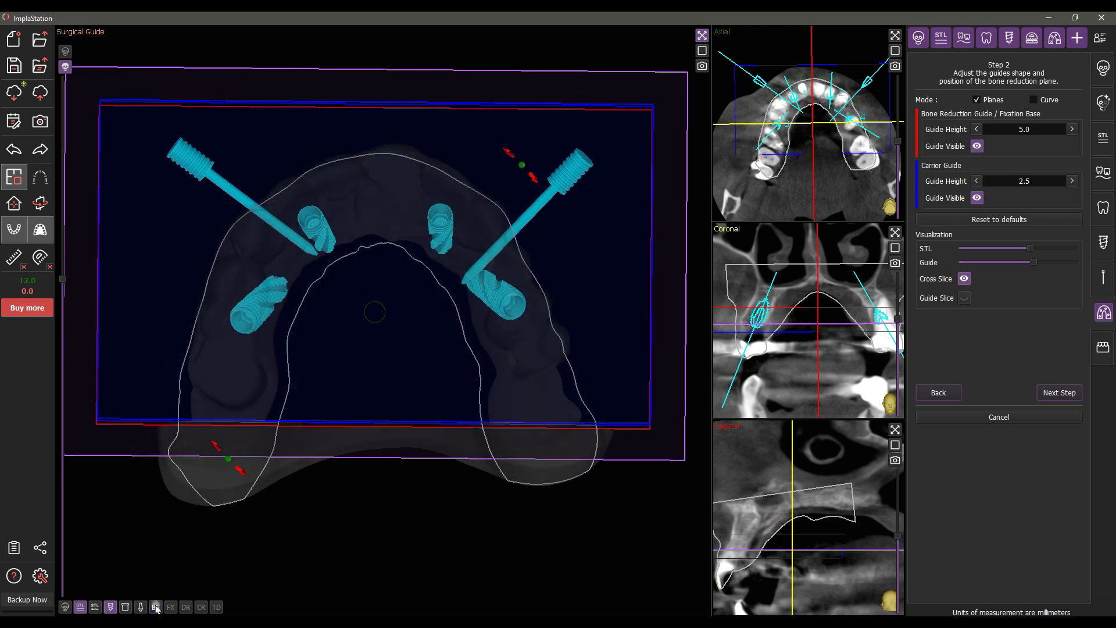
pyautogui.moveTo(379, 424); pyautogui.dragTo(385, 397)
pyautogui.moveTo(391, 480)
pyautogui.mouseDown()
pyautogui.moveTo(397, 532)
pyautogui.moveTo(394, 469)
pyautogui.moveTo(394, 481)
pyautogui.mouseUp()
pyautogui.moveTo(1030, 248); pyautogui.dragTo(1075, 262)
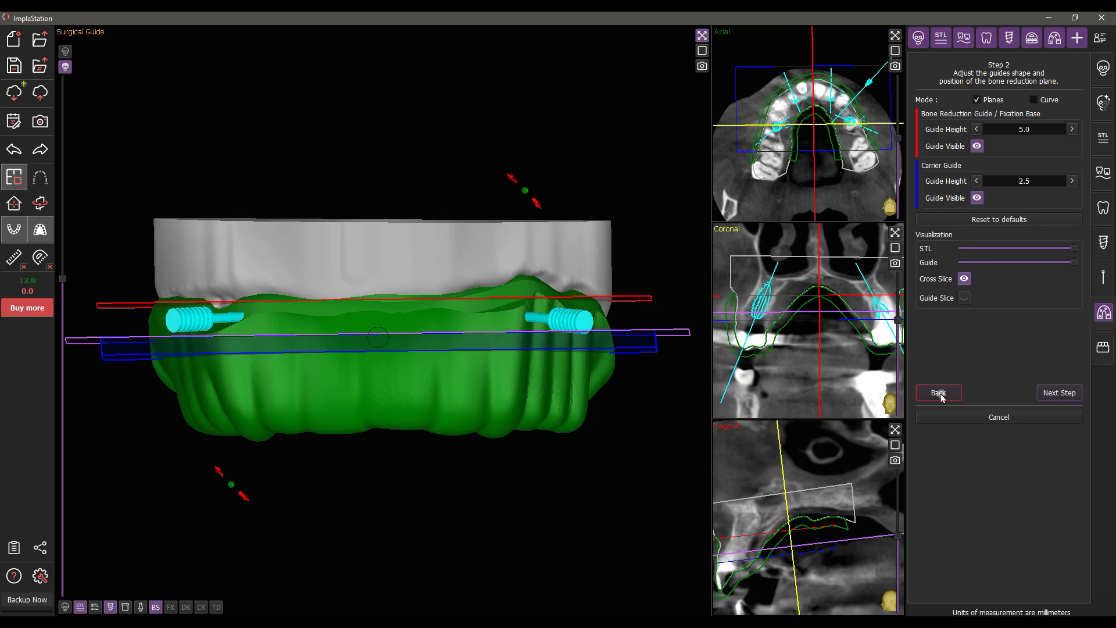
pyautogui.click(1045, 394)
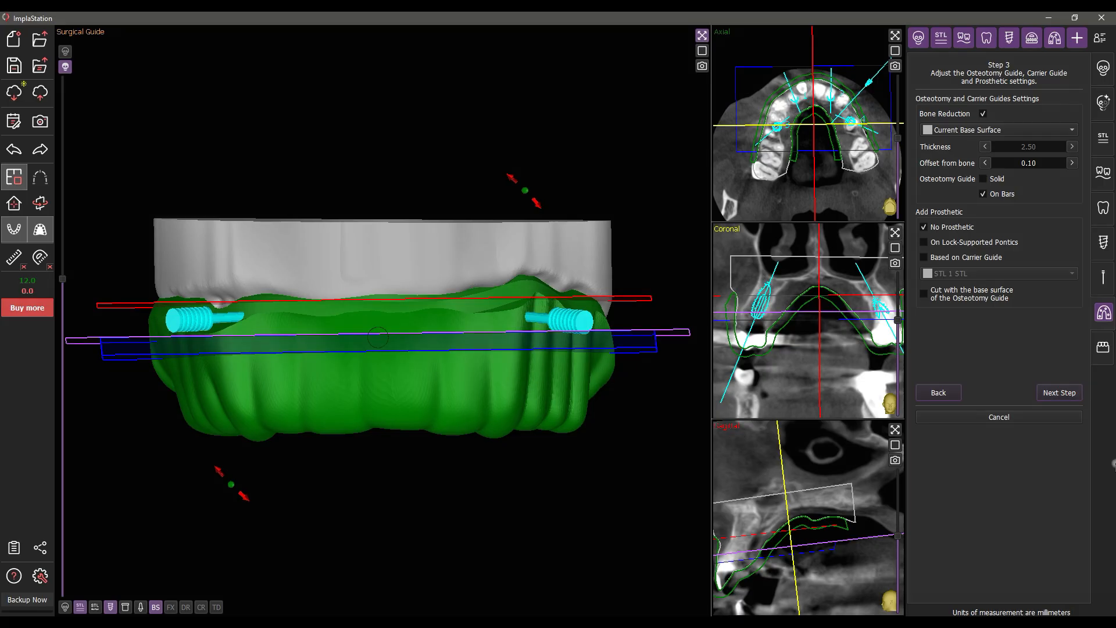
# Keep bone reduction enabled and set the osteotomy guide type to Solid
pyautogui.click(981, 114)
pyautogui.click(983, 148)
pyautogui.click(983, 179)
pyautogui.click(984, 179)
# Add a prosthetic based on the carrier guide using STL 2 Prosthesis, check it without the base surface, and advance to the osteotomy guide settings
pyautogui.click(924, 258)
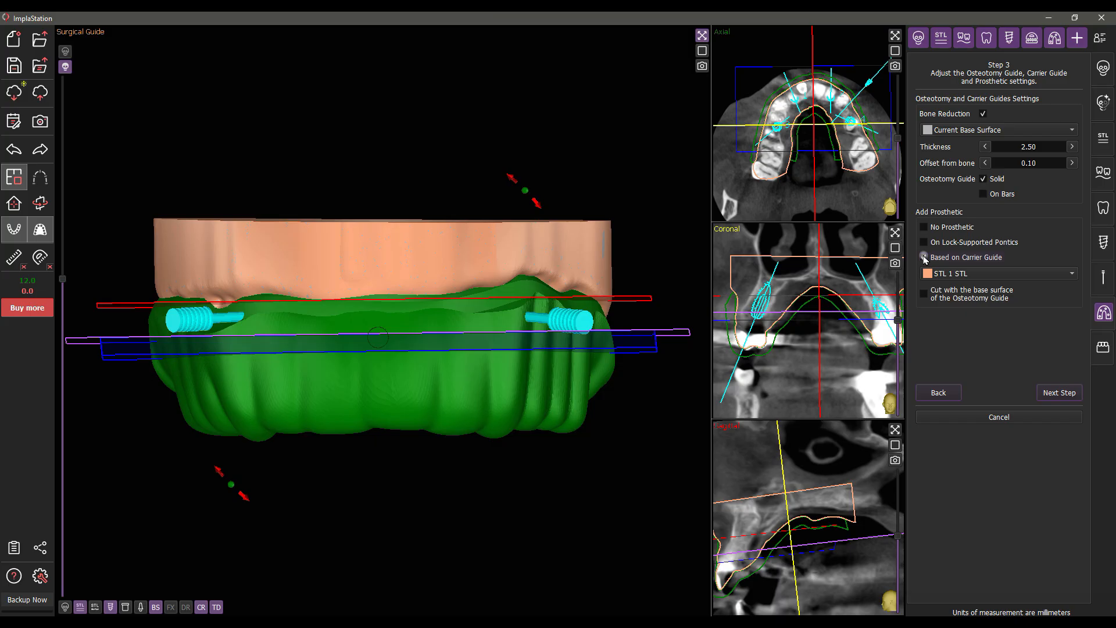
pyautogui.click(935, 273)
pyautogui.click(940, 286)
pyautogui.click(155, 607)
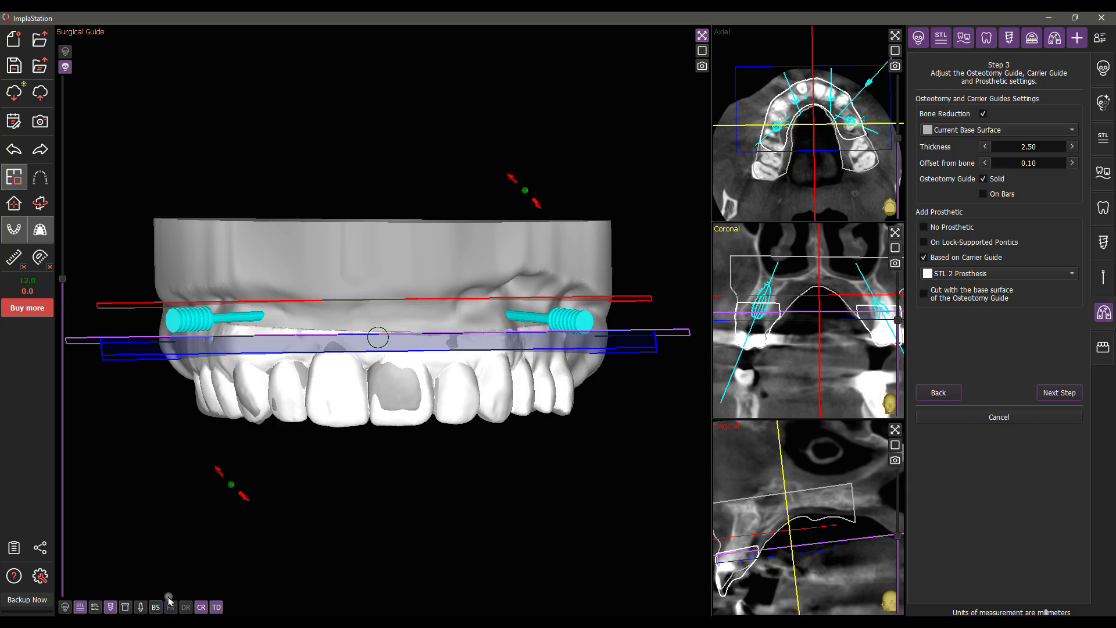
pyautogui.moveTo(296, 510)
pyautogui.mouseDown()
pyautogui.moveTo(490, 495)
pyautogui.moveTo(167, 496)
pyautogui.moveTo(374, 490)
pyautogui.moveTo(284, 494)
pyautogui.moveTo(301, 496)
pyautogui.mouseUp()
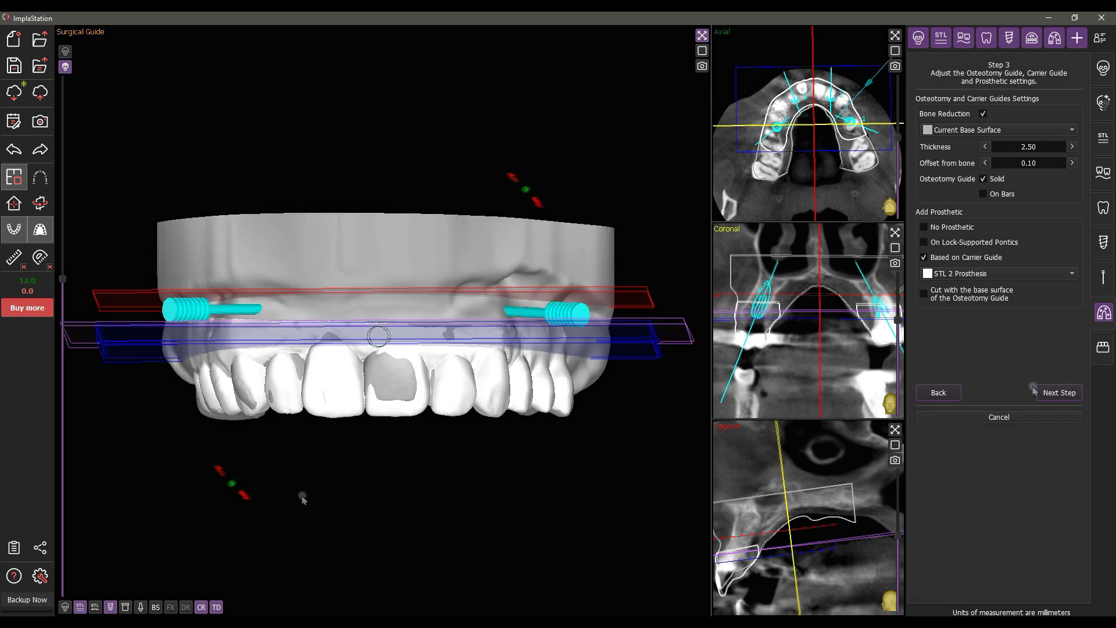
pyautogui.click(1066, 394)
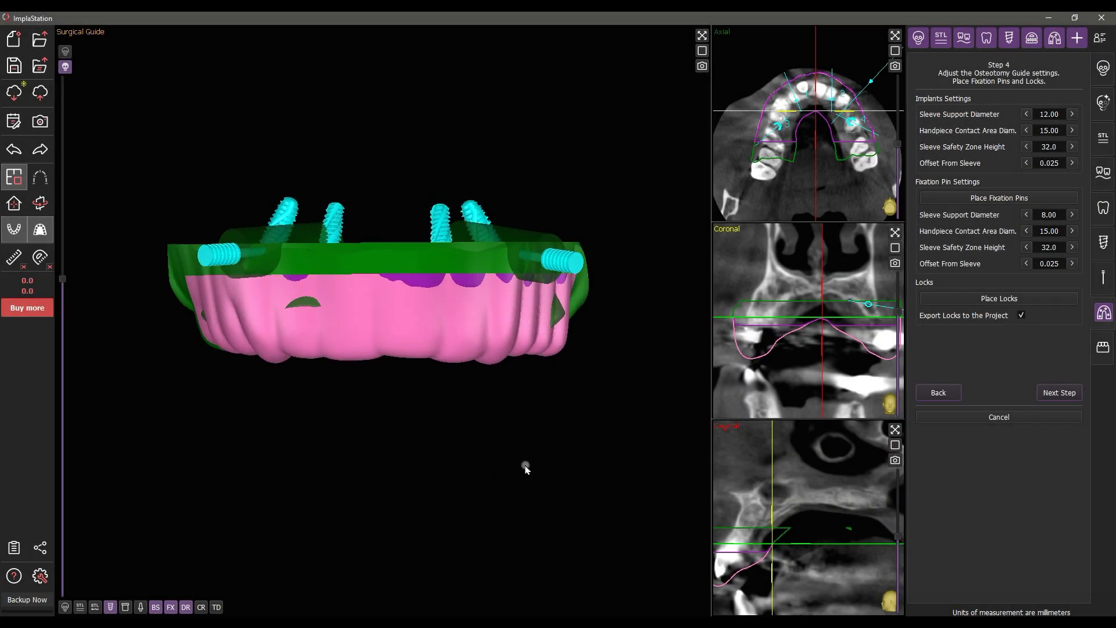
# Hide the FX guide part and show the sleeves in the 3D view
pyautogui.click(170, 606)
pyautogui.click(125, 607)
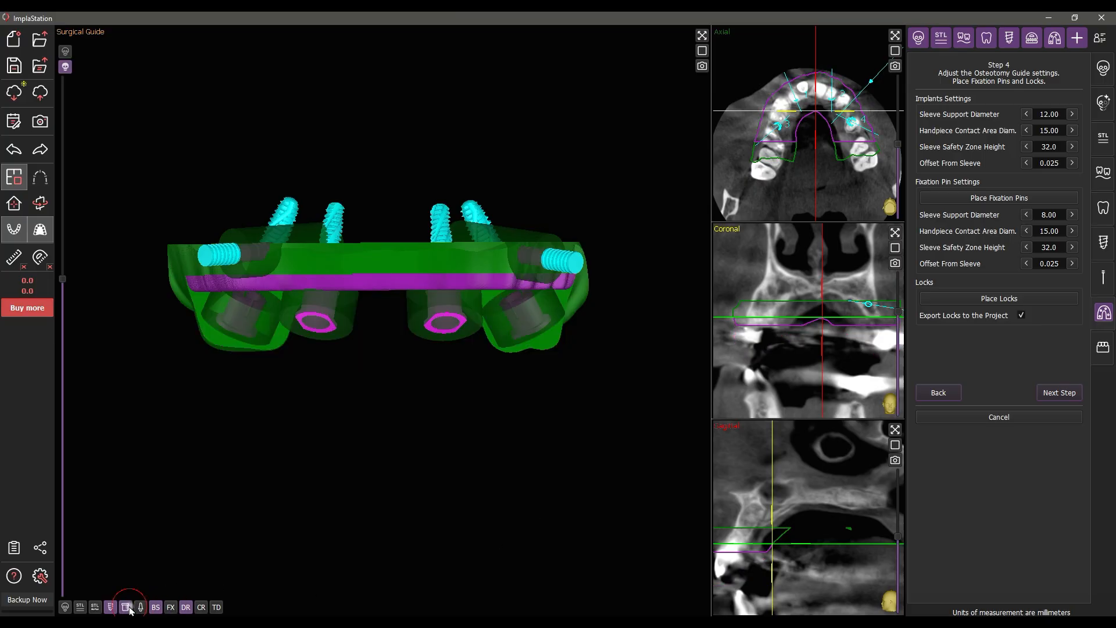
pyautogui.moveTo(518, 558)
pyautogui.mouseDown()
pyautogui.moveTo(522, 365)
pyautogui.moveTo(529, 584)
pyautogui.moveTo(531, 553)
pyautogui.moveTo(518, 558)
pyautogui.mouseUp()
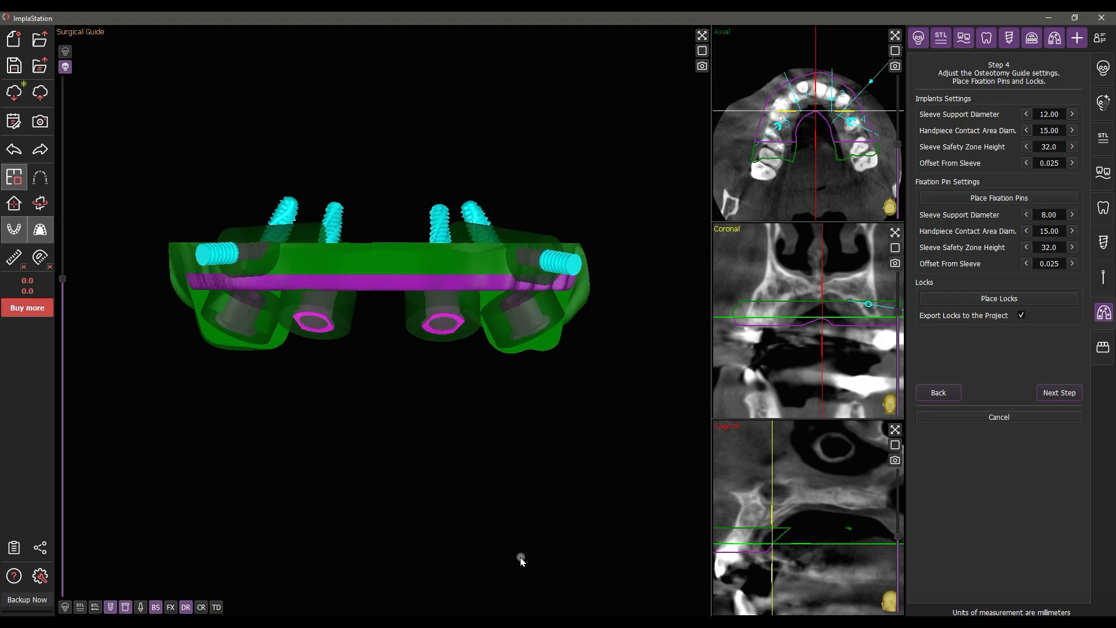
# Set the implants' sleeve support diameter to 11.50 mm
pyautogui.click(1028, 116)
pyautogui.click(1028, 116)
pyautogui.click(1028, 117)
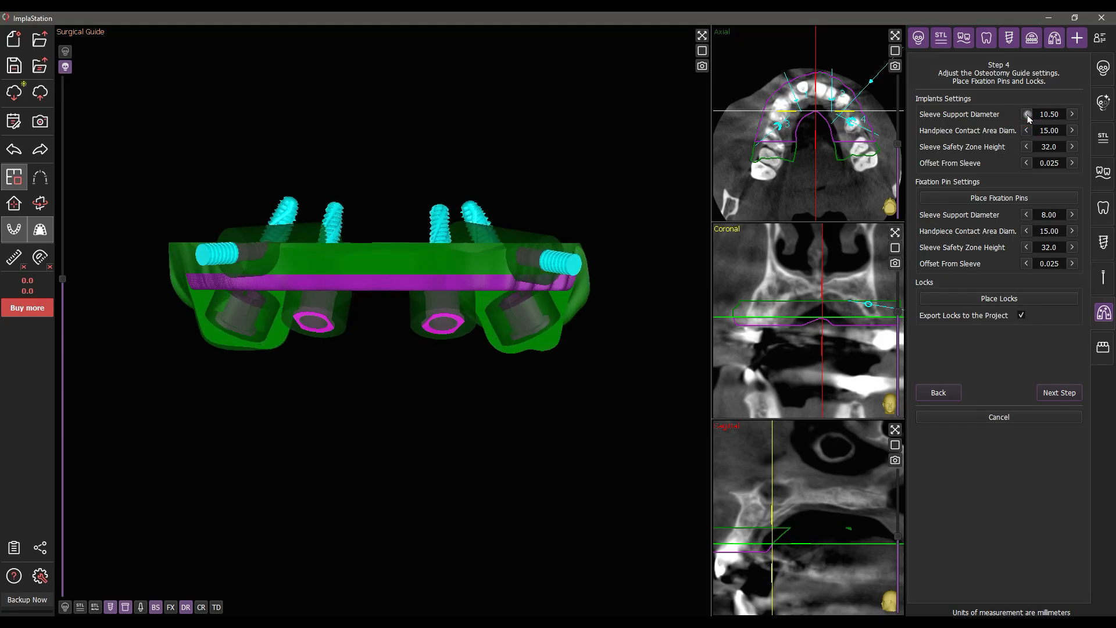
pyautogui.click(1073, 115)
pyautogui.click(1072, 115)
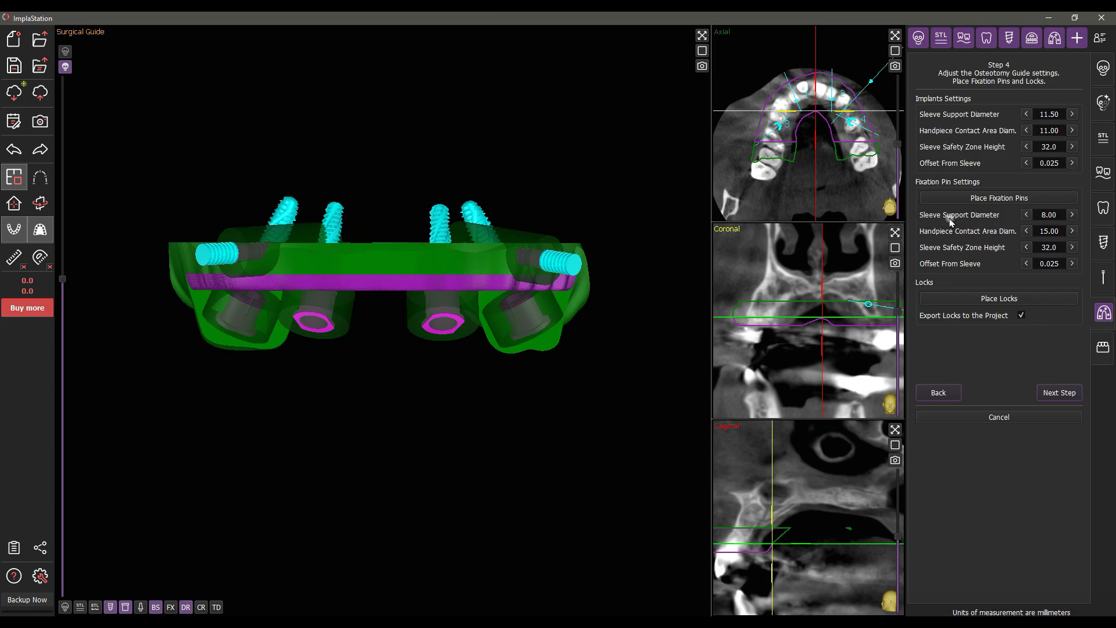
# Set the fixation pins' sleeve support diameter to 6.00 mm
pyautogui.click(1028, 215)
pyautogui.click(1028, 215)
pyautogui.click(1028, 215)
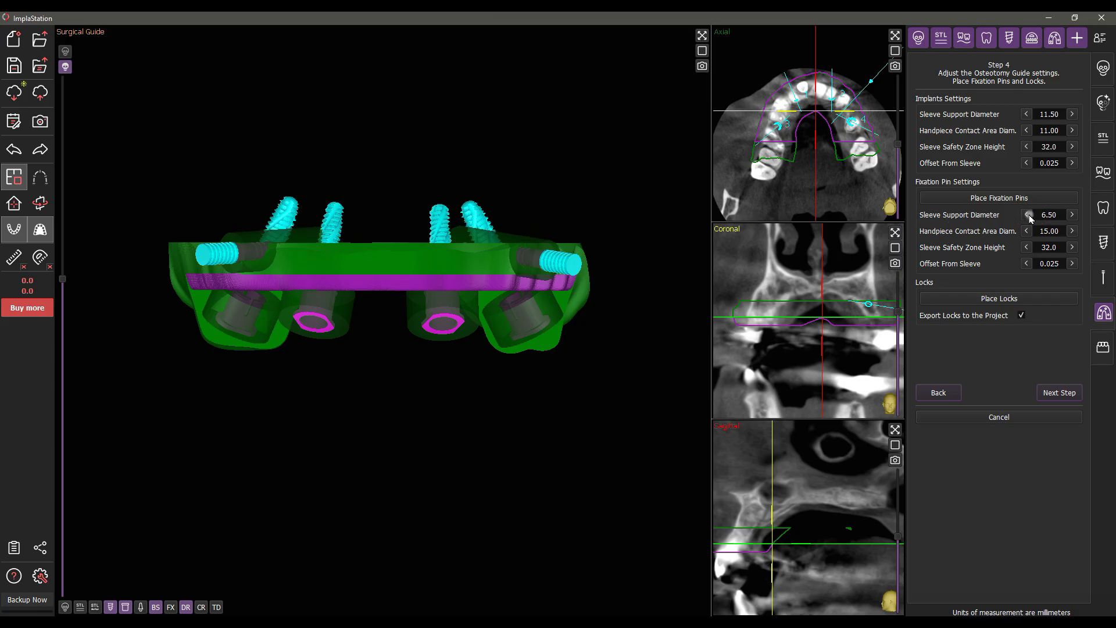
pyautogui.click(1028, 215)
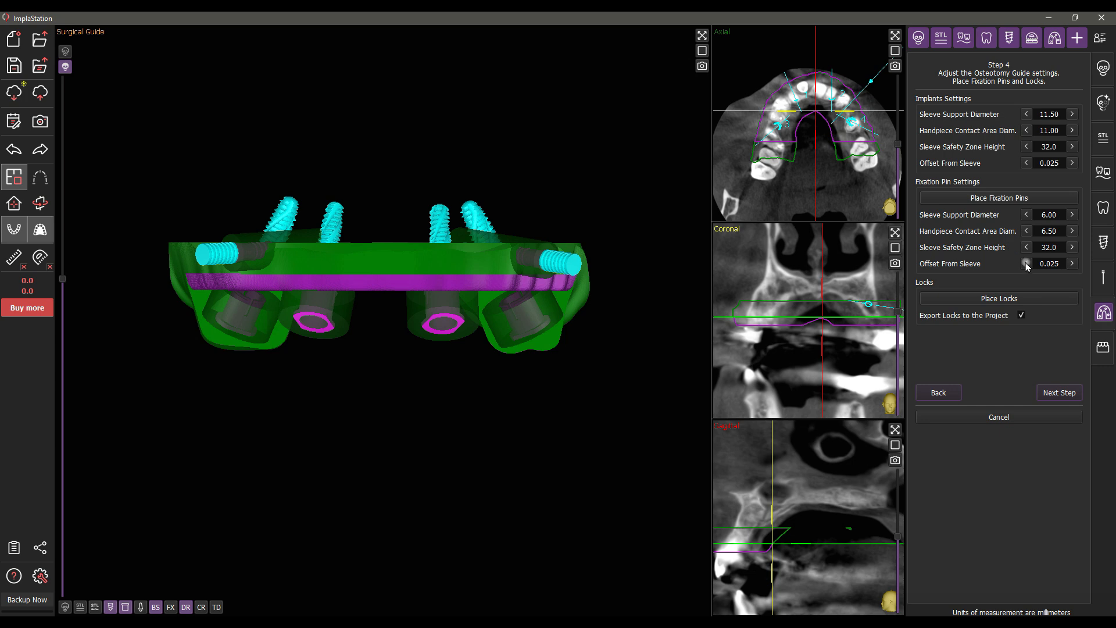
# Place a JDPIN fixation pin from the JD Dental Implants Guided Pin library at the front midline of the guide
pyautogui.click(1006, 202)
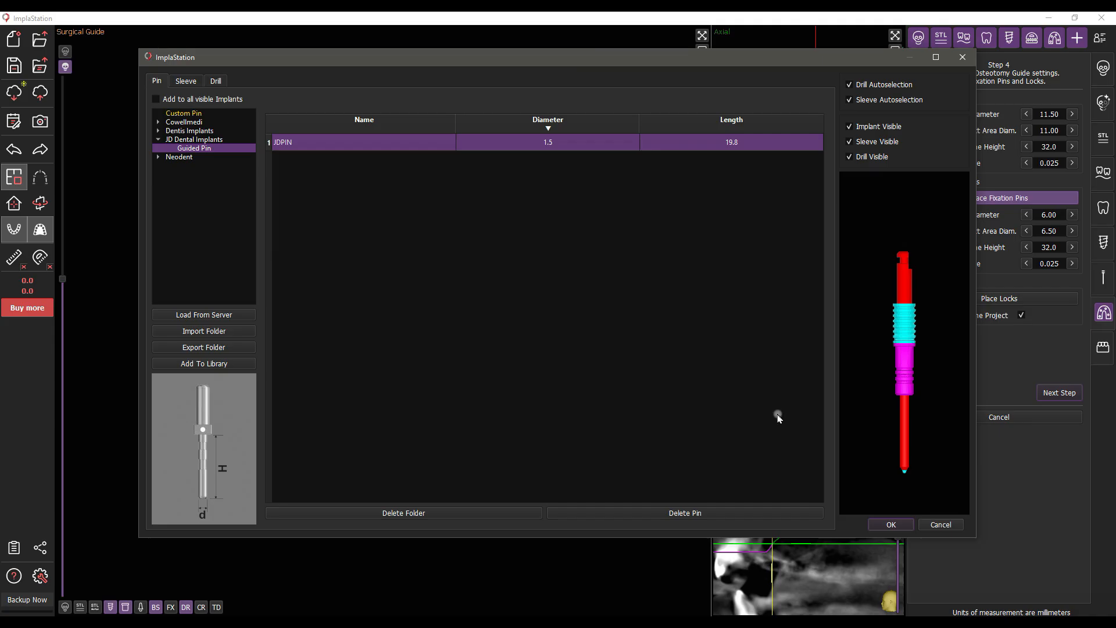
pyautogui.click(893, 524)
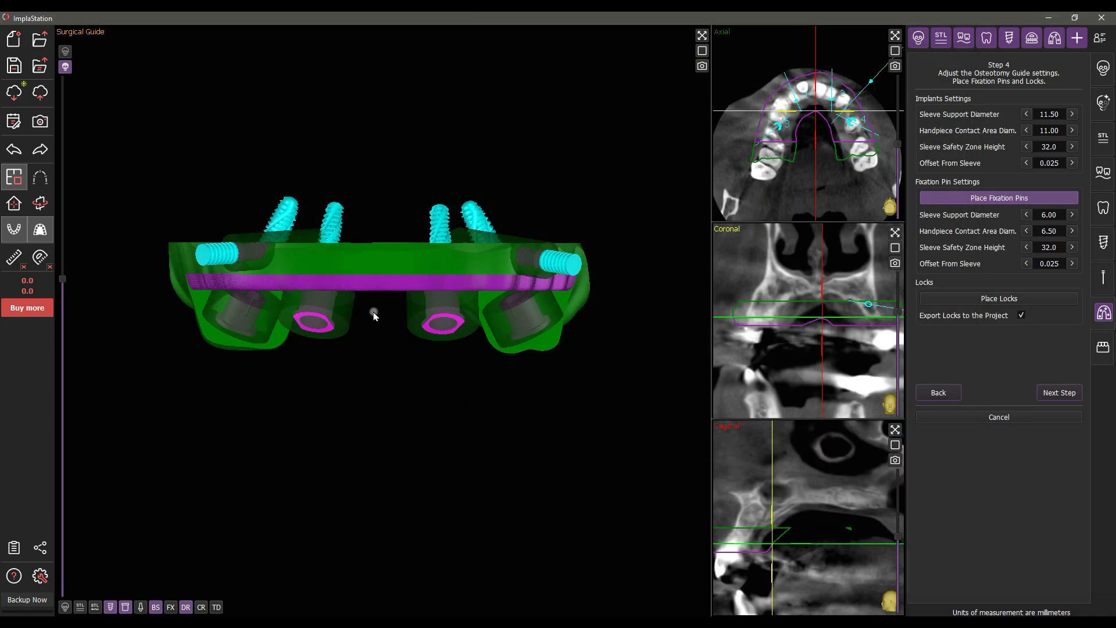
pyautogui.click(386, 266)
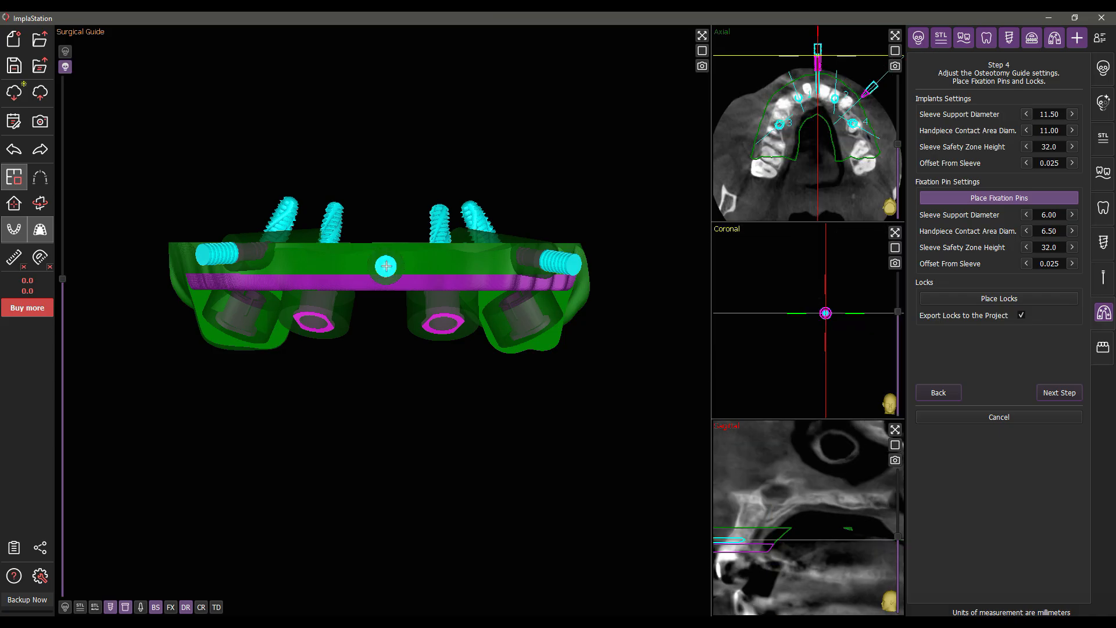
# Adjust the front fixation pin's position, depth and angulation in the axial and sagittal views
pyautogui.click(894, 34)
pyautogui.moveTo(370, 74); pyautogui.dragTo(363, 79)
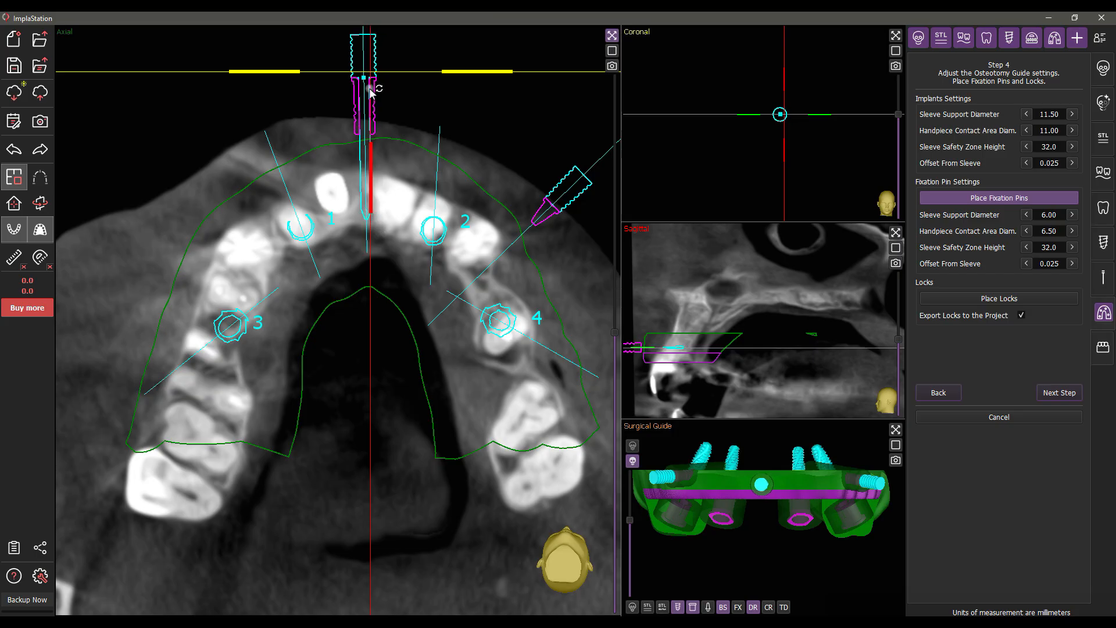
pyautogui.click(895, 232)
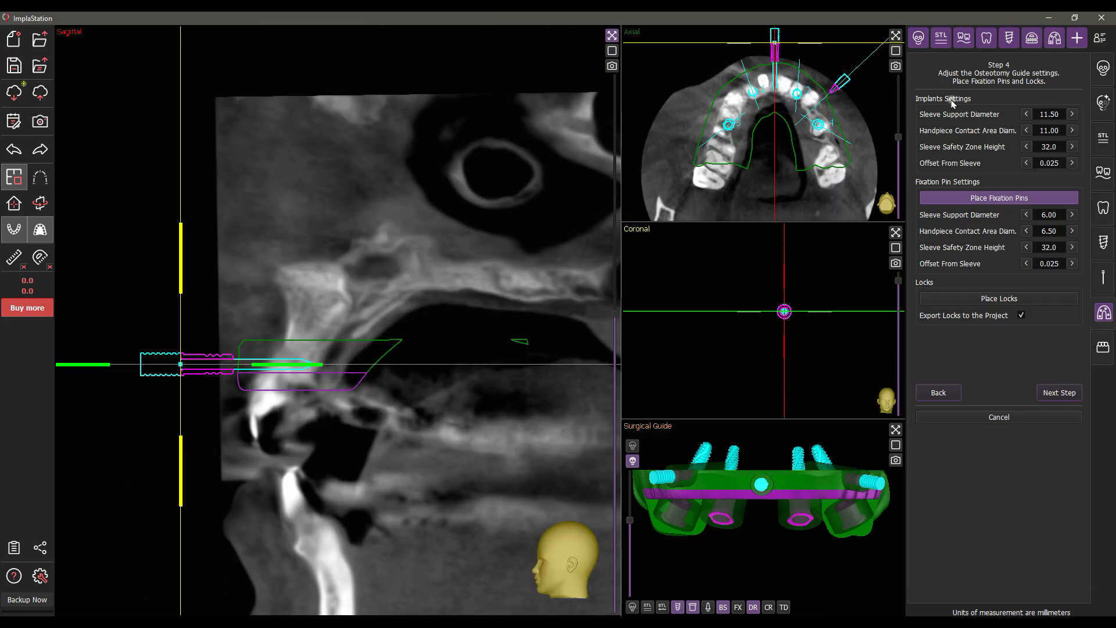
pyautogui.moveTo(326, 362); pyautogui.dragTo(326, 352)
pyautogui.moveTo(180, 364); pyautogui.dragTo(194, 355)
pyautogui.moveTo(334, 343); pyautogui.dragTo(337, 345)
pyautogui.click(895, 36)
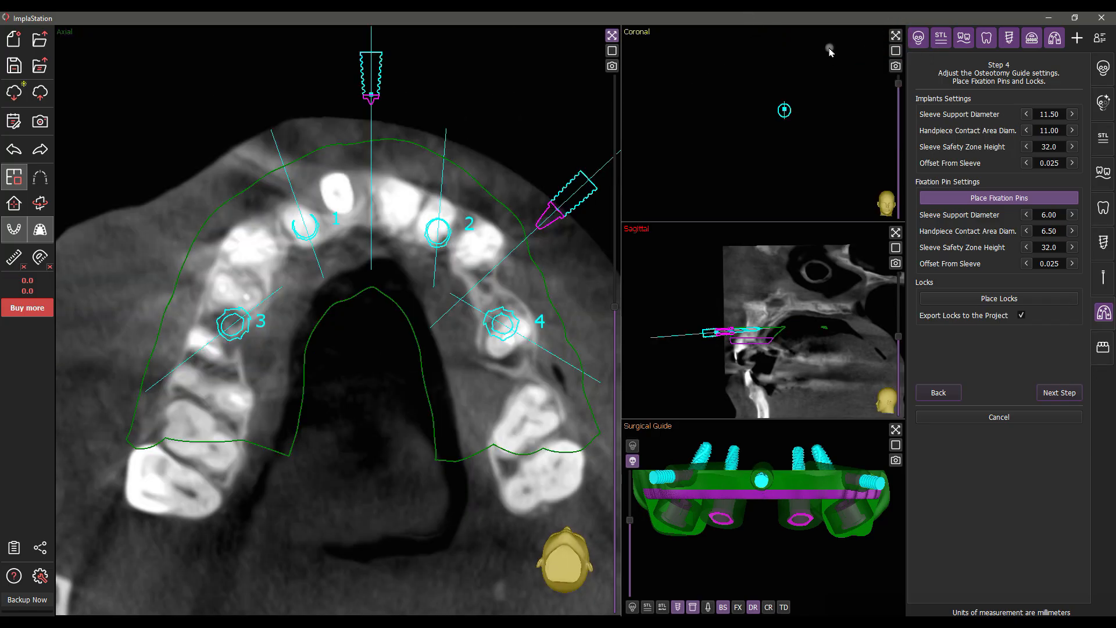
pyautogui.doubleClick(370, 95)
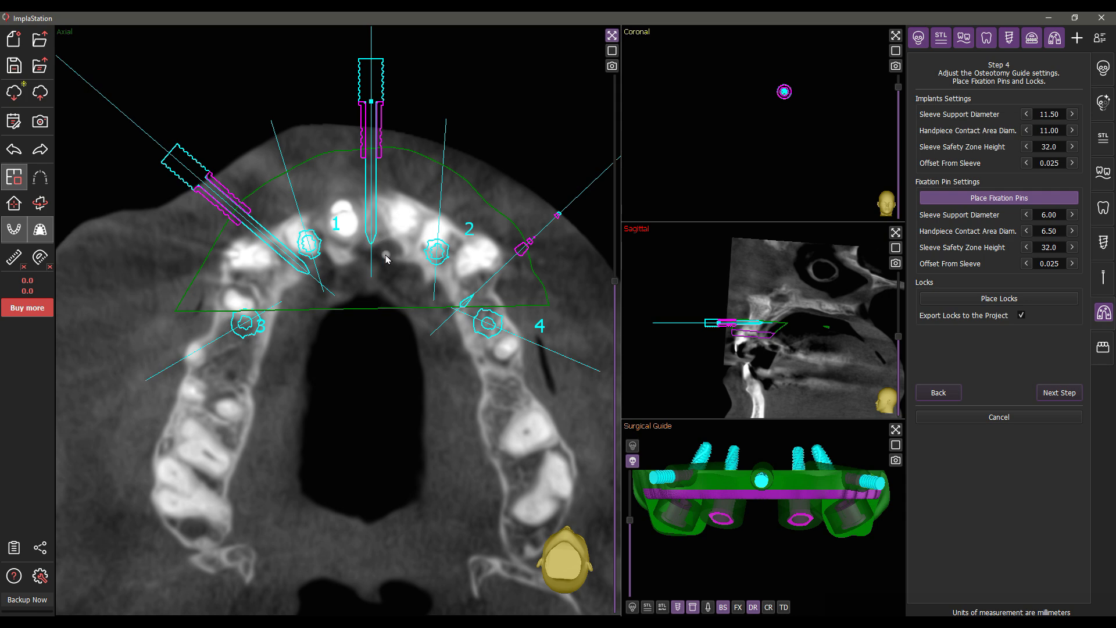
# Open the lock library for placement and download all lock packages from the server, including Magnets, Metal Resin and O Lock
pyautogui.click(987, 298)
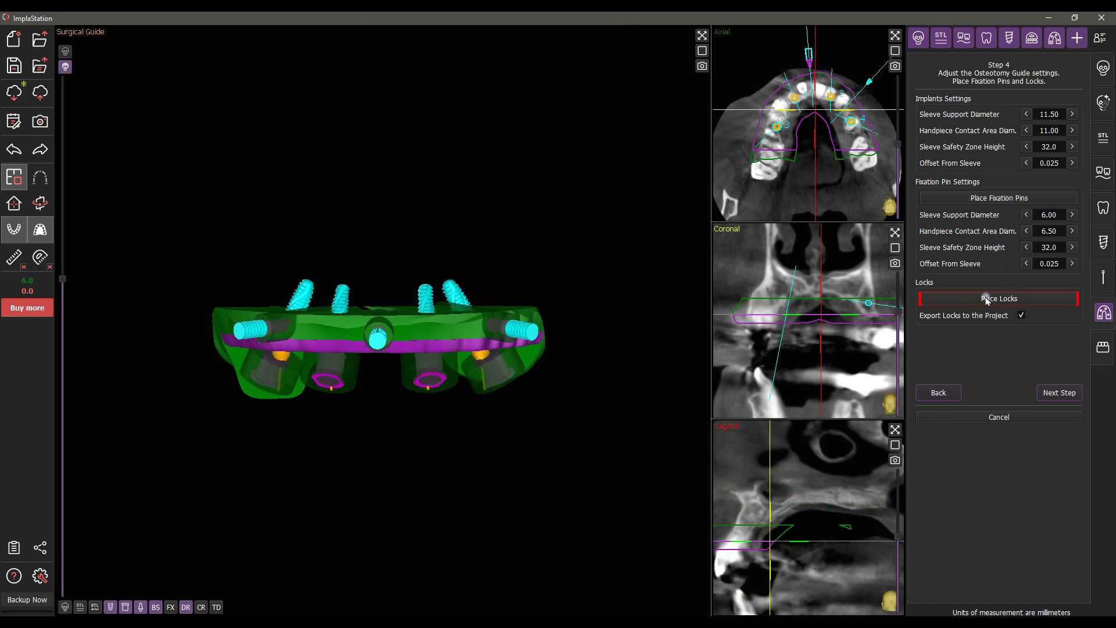
pyautogui.click(987, 299)
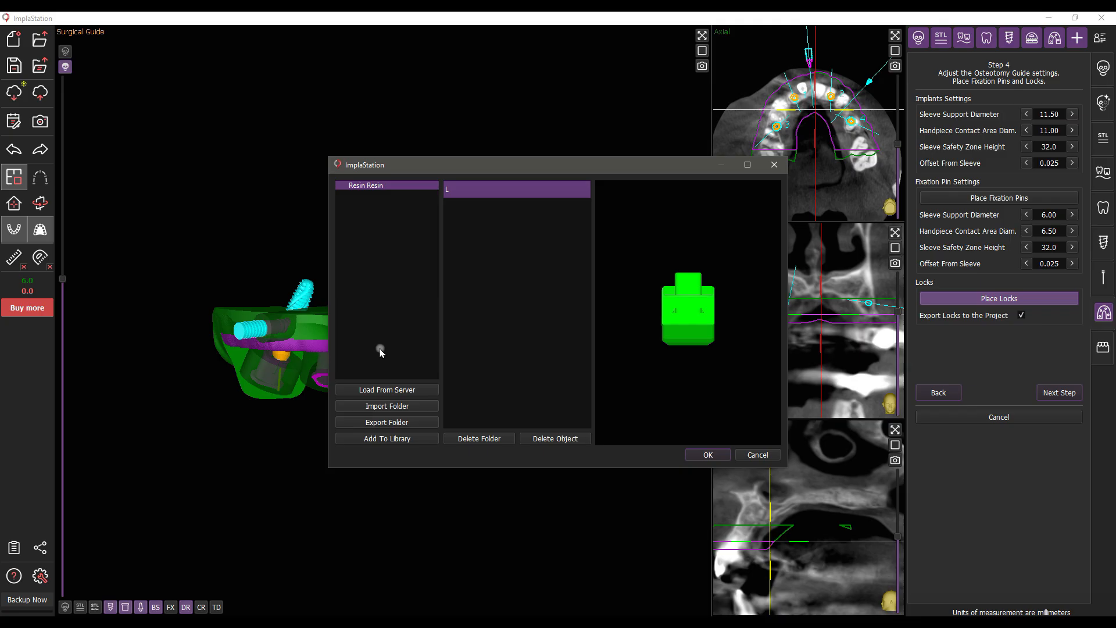
pyautogui.click(382, 391)
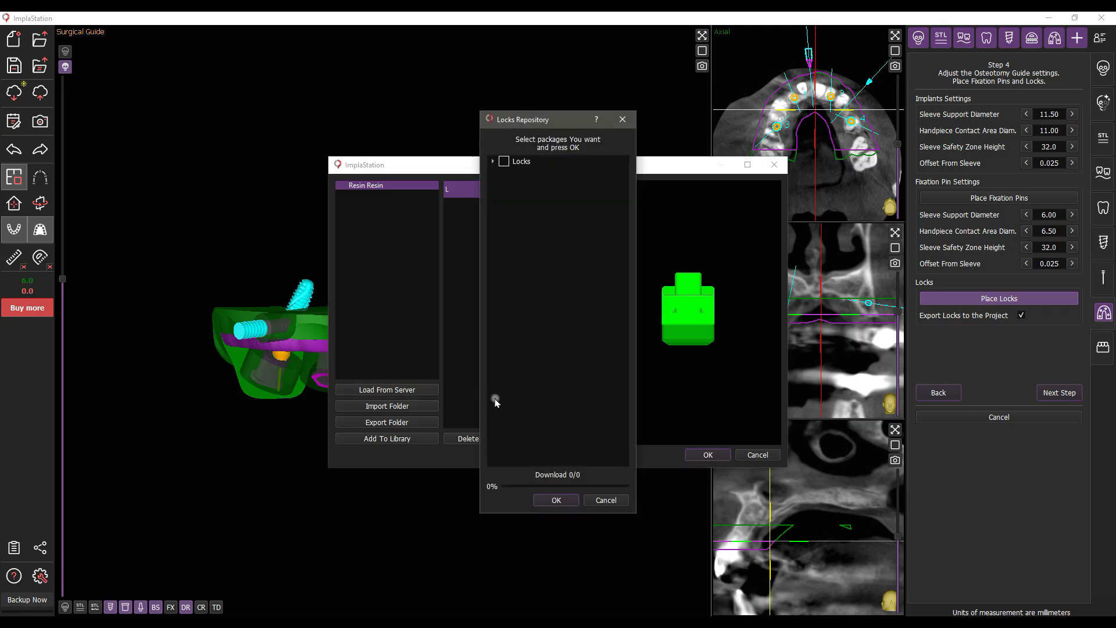
pyautogui.click(495, 160)
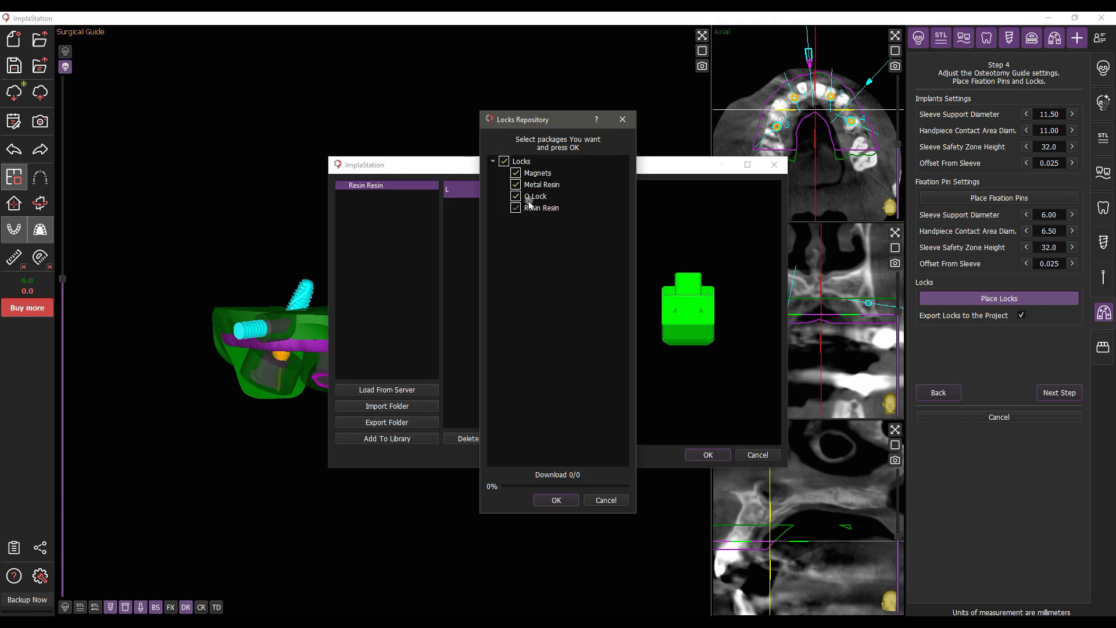
pyautogui.click(546, 499)
# Place four OC 6305 O Locks along the outer edge of the guide, two anterior and one on each posterior side
pyautogui.click(357, 203)
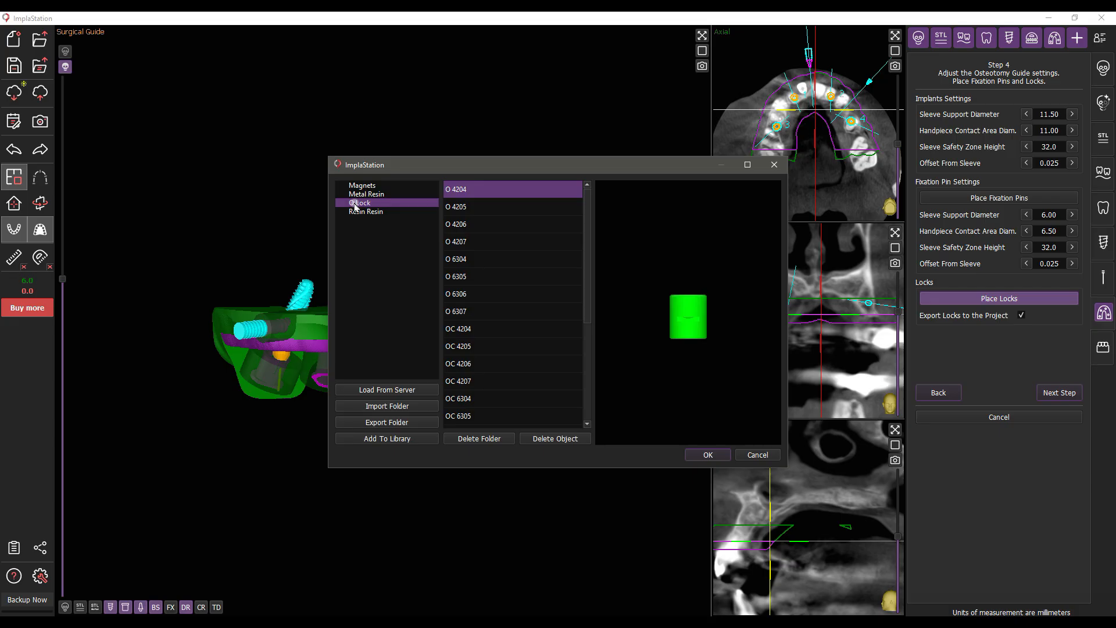
pyautogui.moveTo(586, 267); pyautogui.dragTo(588, 325)
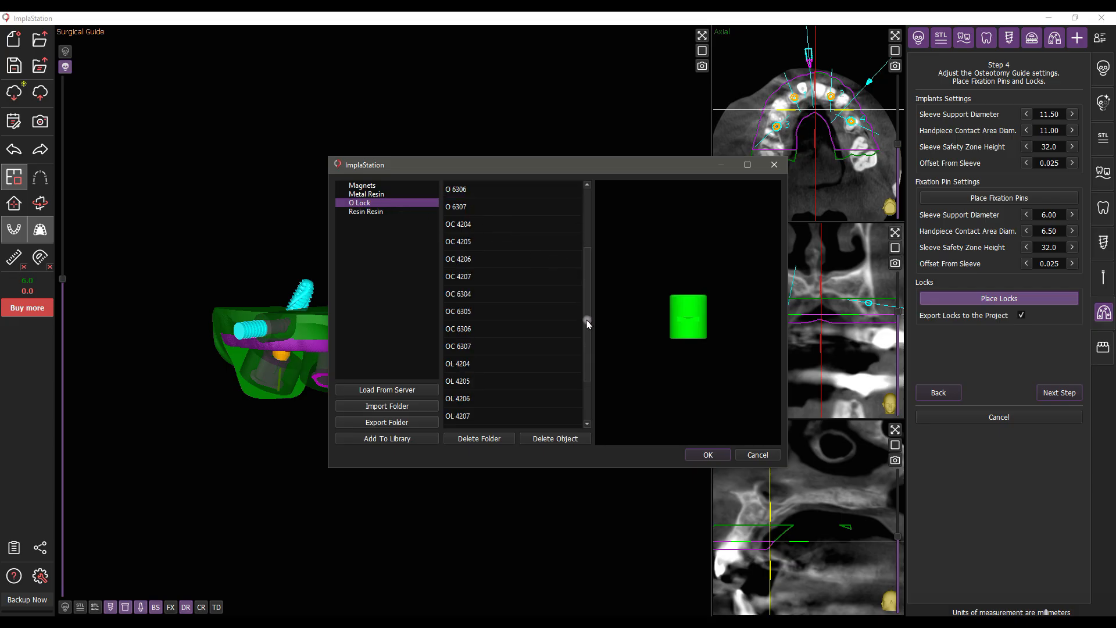
pyautogui.click(462, 312)
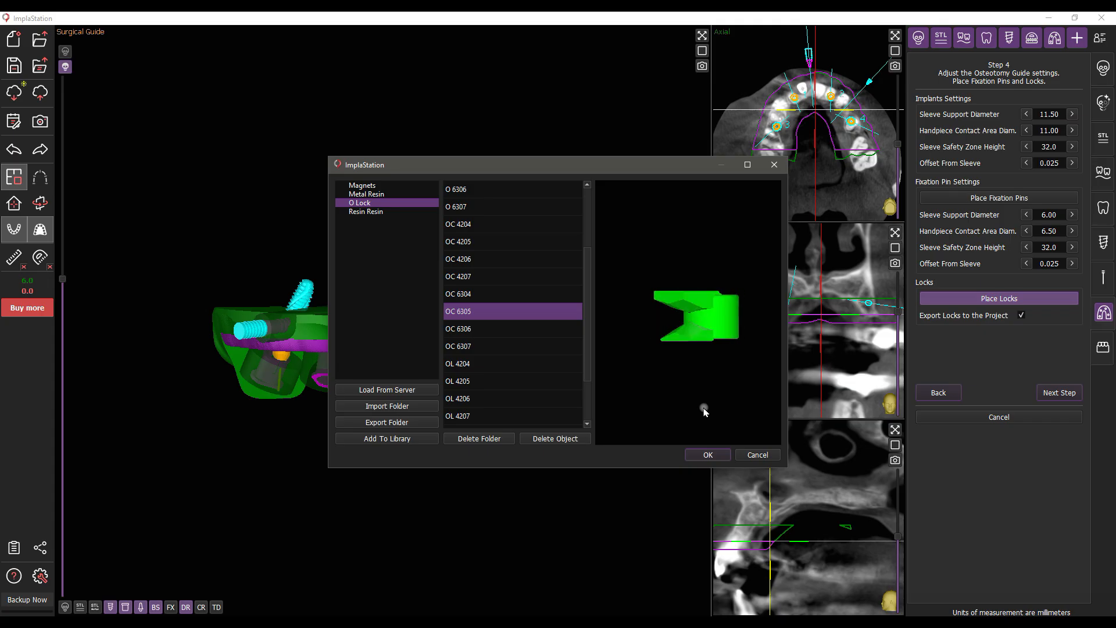
pyautogui.click(713, 455)
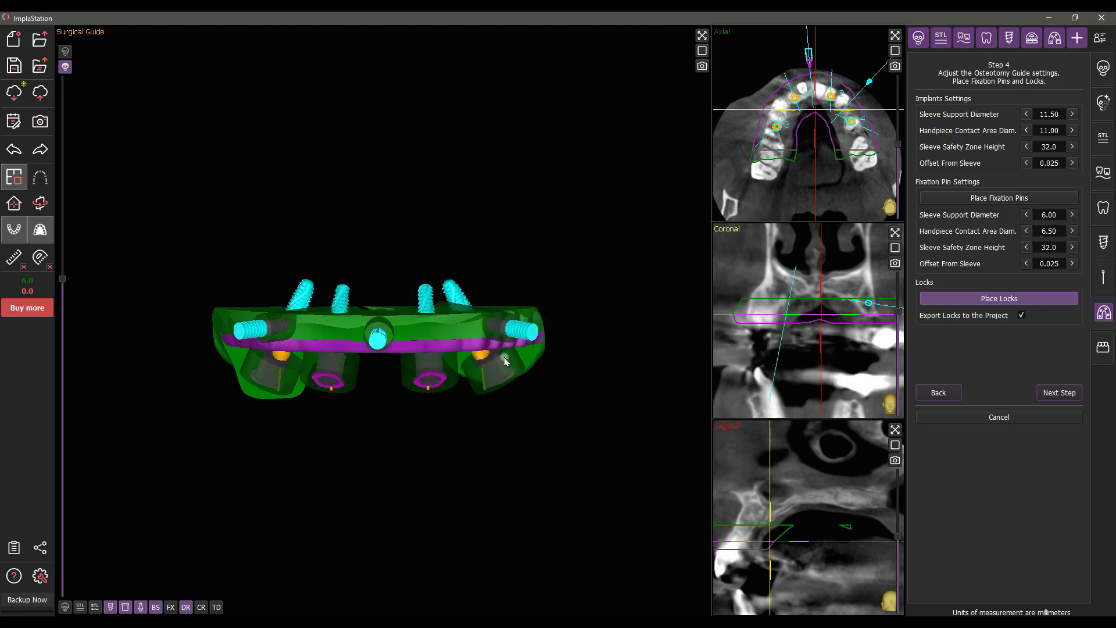
pyautogui.click(430, 339)
pyautogui.click(333, 339)
pyautogui.moveTo(607, 422); pyautogui.dragTo(433, 422)
pyautogui.click(465, 333)
pyautogui.moveTo(326, 463); pyautogui.dragTo(361, 444)
pyautogui.moveTo(375, 490); pyautogui.dragTo(374, 129)
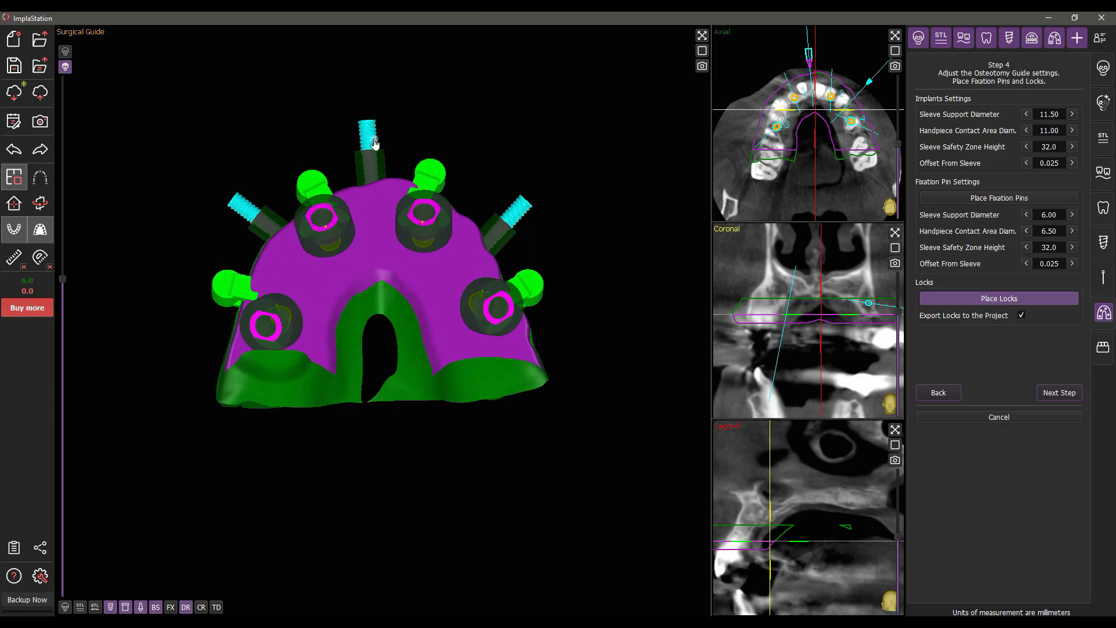
# Place two OC 4205 O Locks on the palatal edge of the guide, one on each side of the midline
pyautogui.click(998, 299)
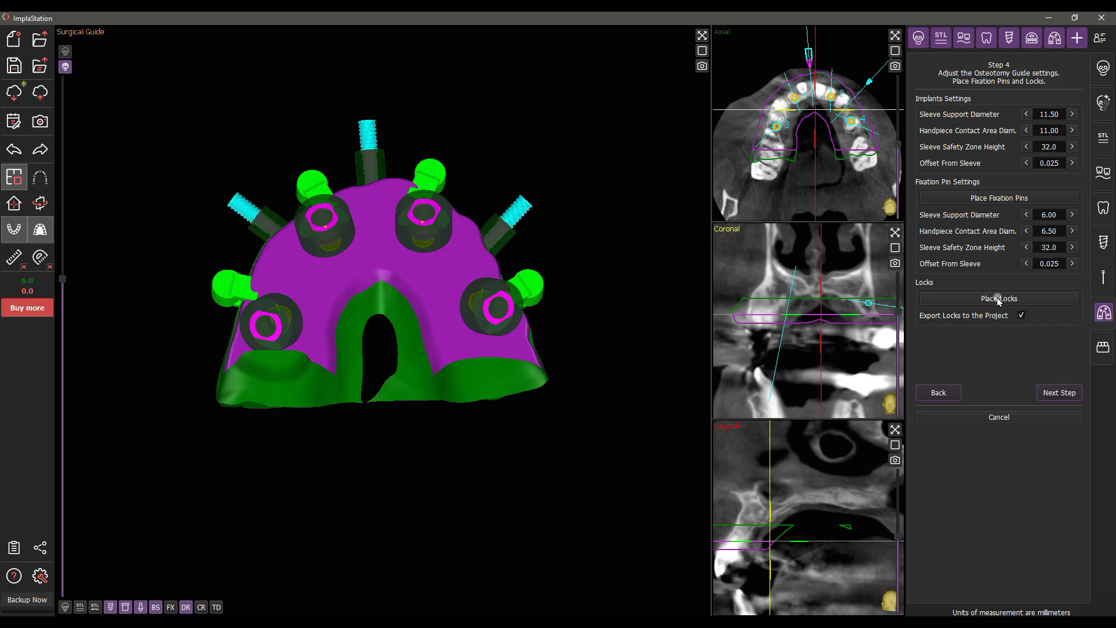
pyautogui.click(998, 299)
pyautogui.click(360, 203)
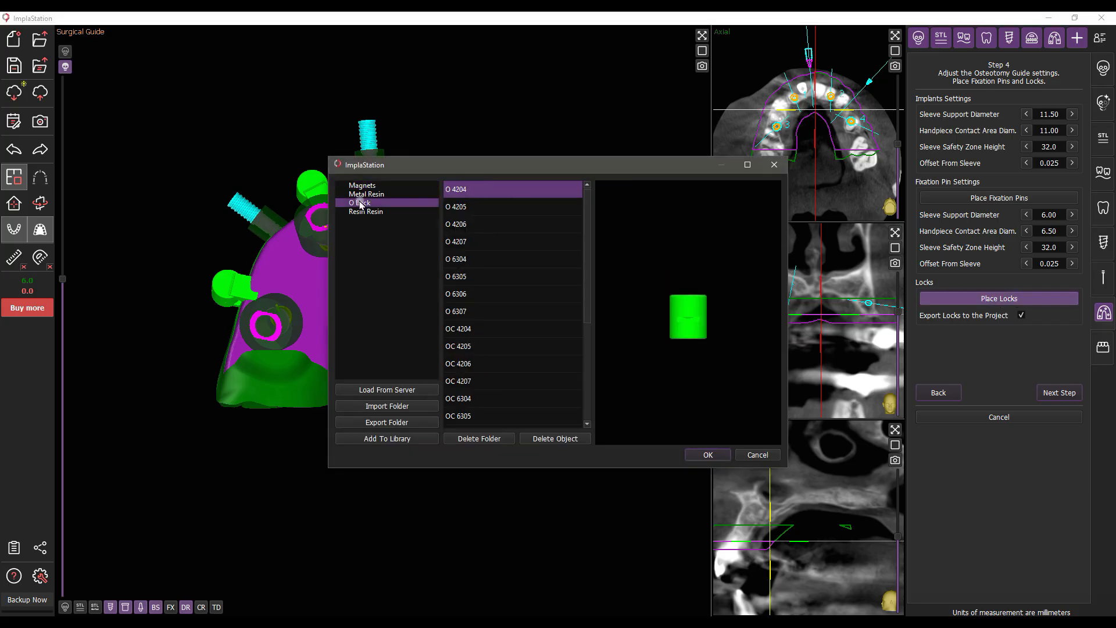
pyautogui.click(466, 345)
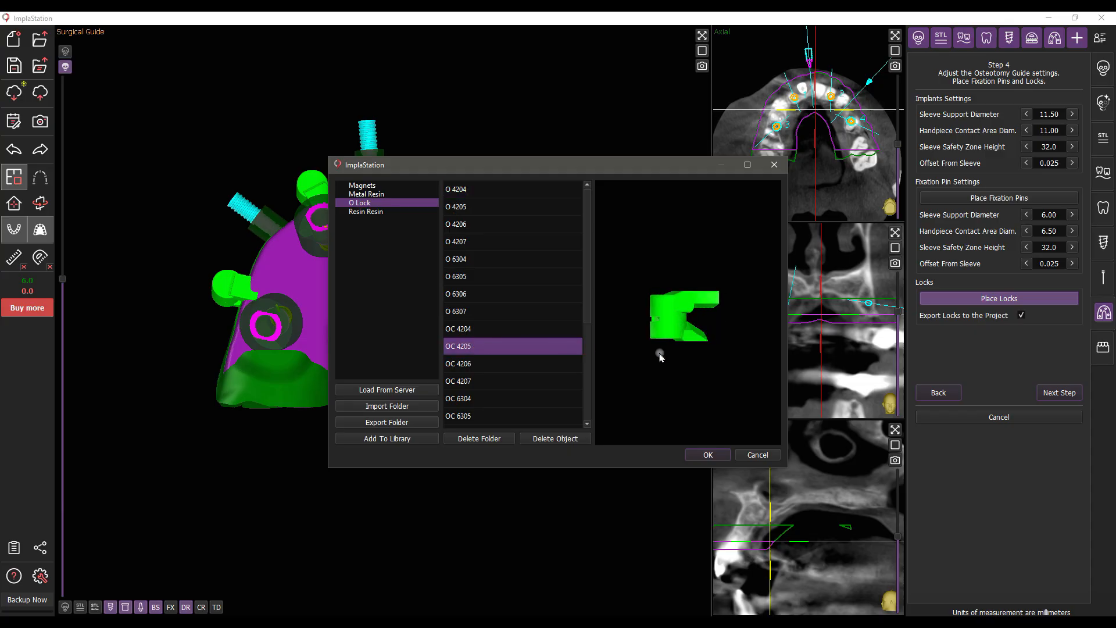
pyautogui.click(705, 454)
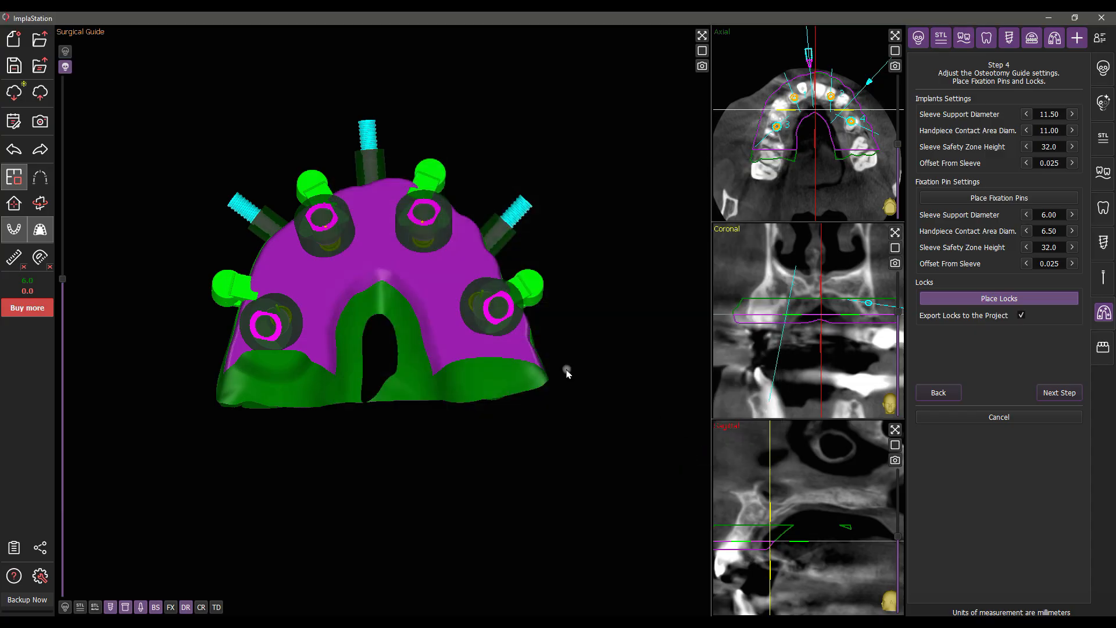
pyautogui.click(348, 306)
pyautogui.click(407, 303)
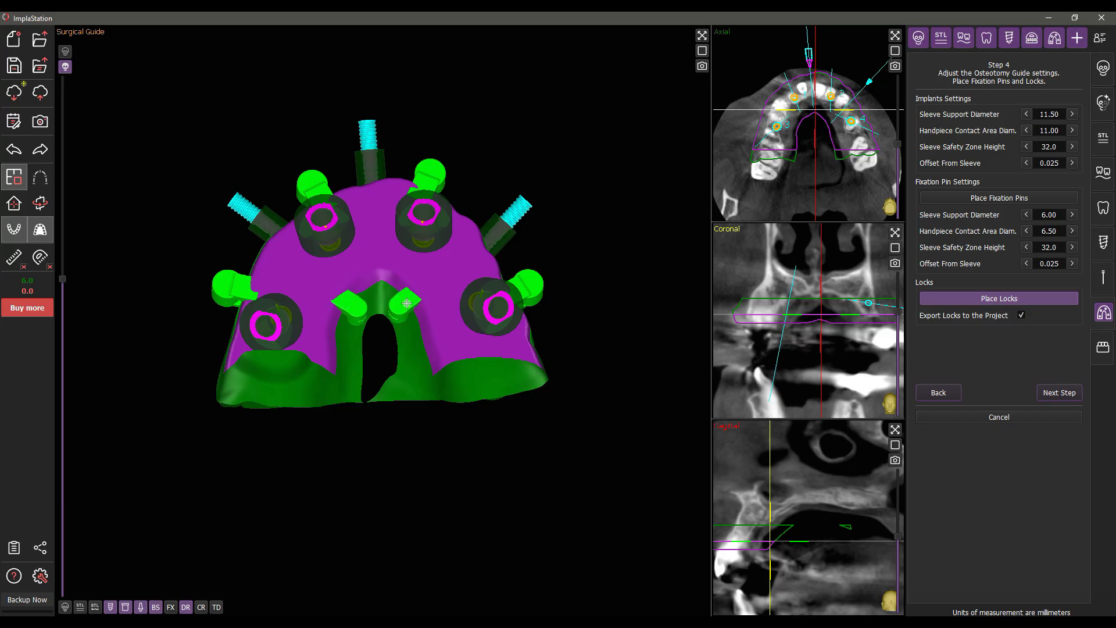
# Fine-tune the position of the palatal locks, and open and dismiss the removal of one of them
pyautogui.moveTo(419, 448); pyautogui.dragTo(421, 549)
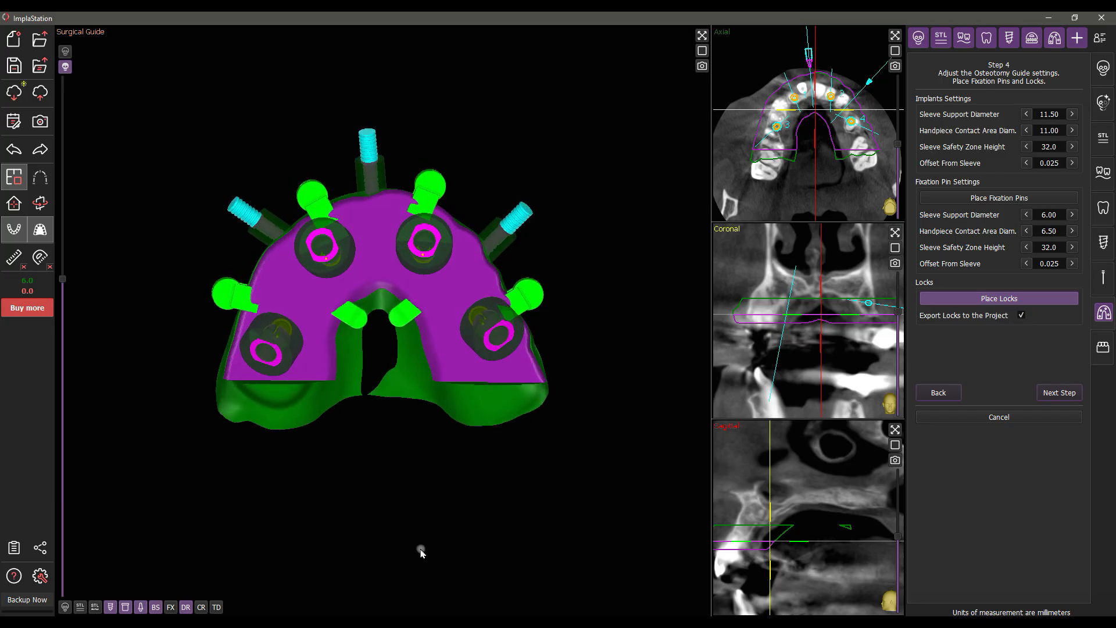
pyautogui.moveTo(355, 319)
pyautogui.mouseDown()
pyautogui.moveTo(362, 308)
pyautogui.moveTo(360, 324)
pyautogui.mouseUp()
pyautogui.scroll(5, 420, 468)
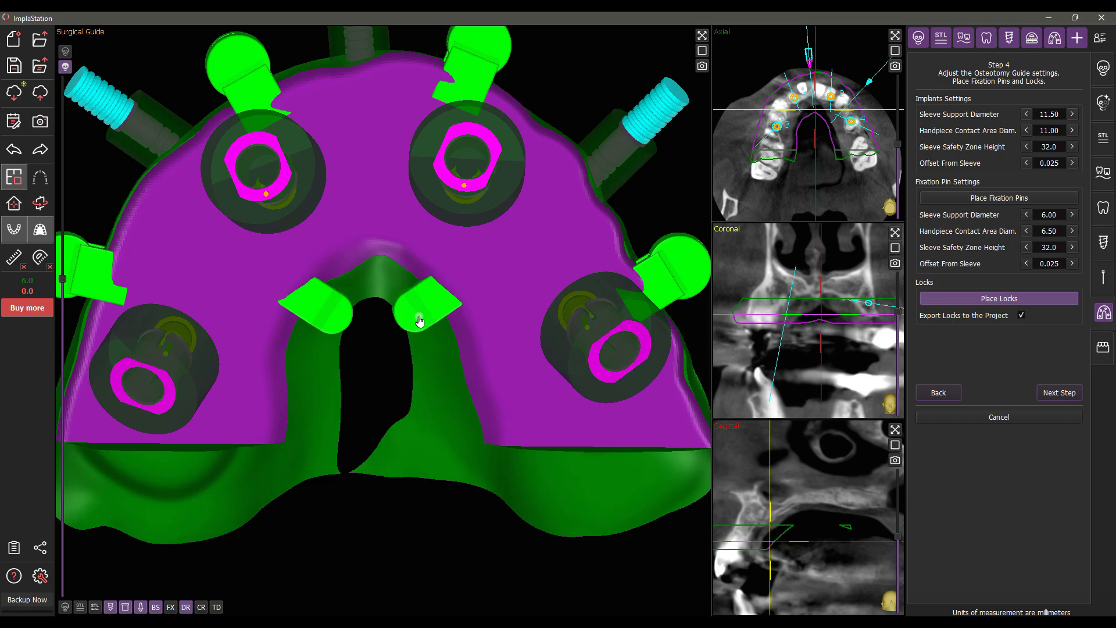
pyautogui.click(420, 321)
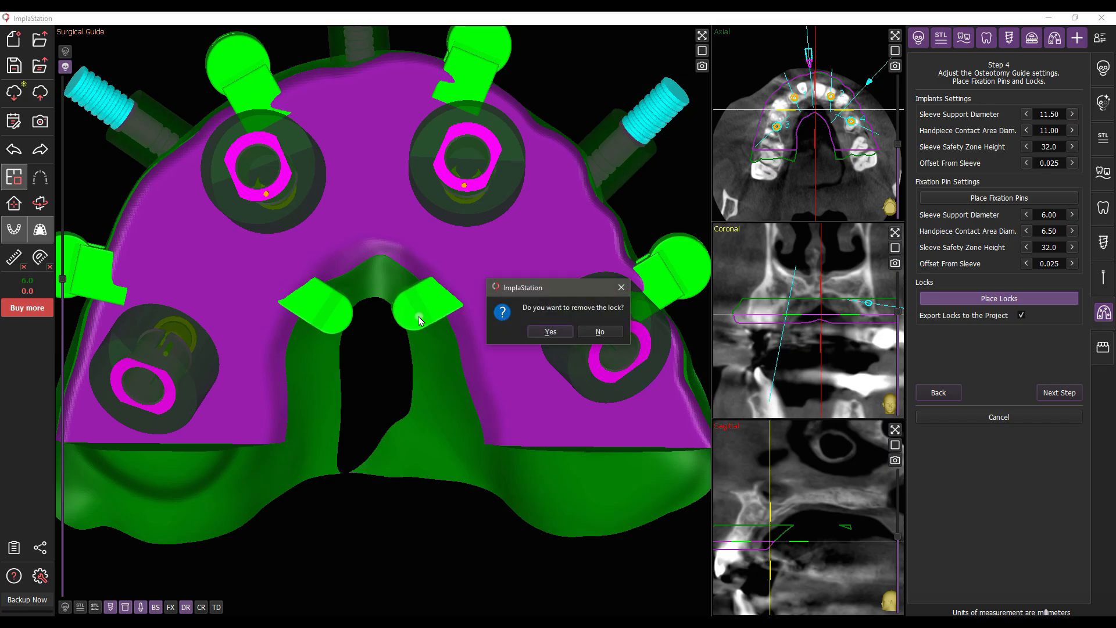
pyautogui.click(598, 333)
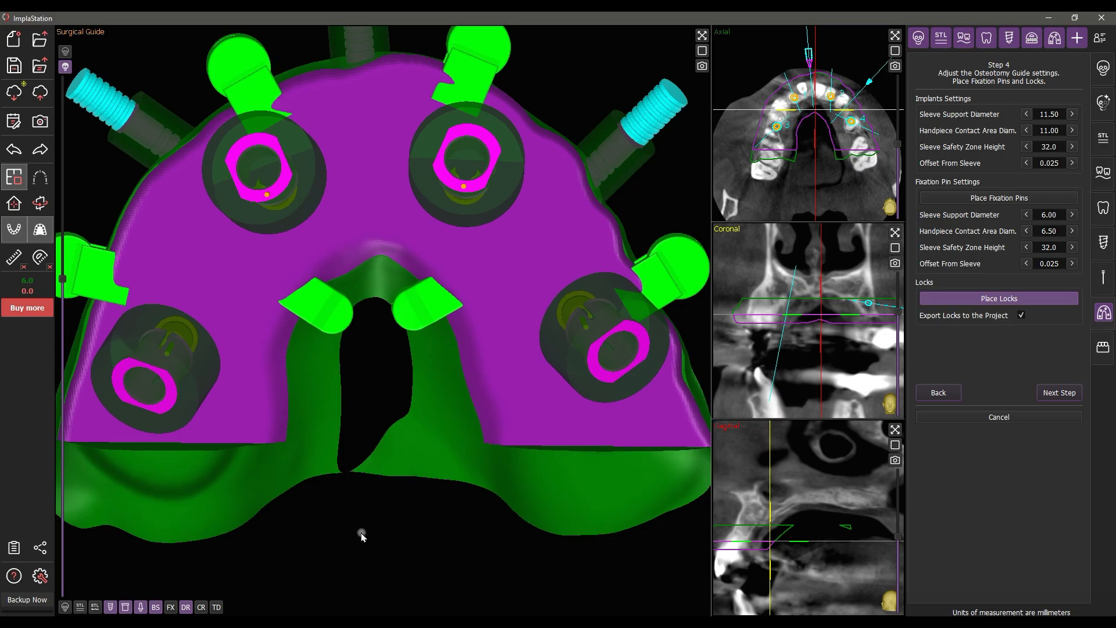
# Finish placing the locks and proceed to the abutment axis cylinder settings
pyautogui.scroll(-3, 372, 511)
pyautogui.moveTo(375, 507); pyautogui.dragTo(433, 361)
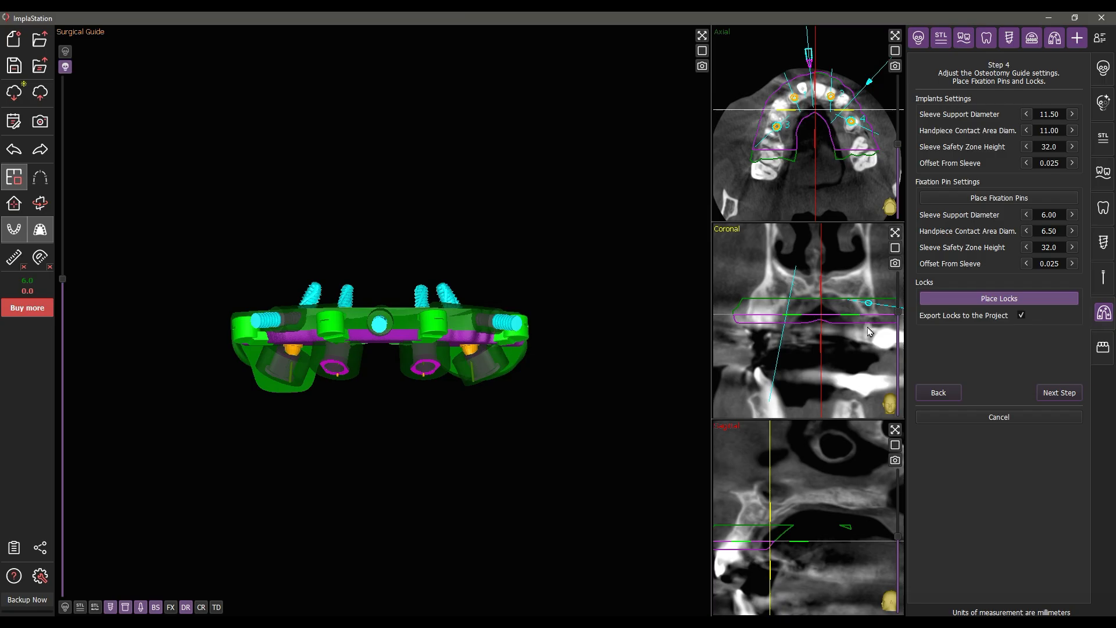
pyautogui.click(975, 304)
pyautogui.click(1058, 393)
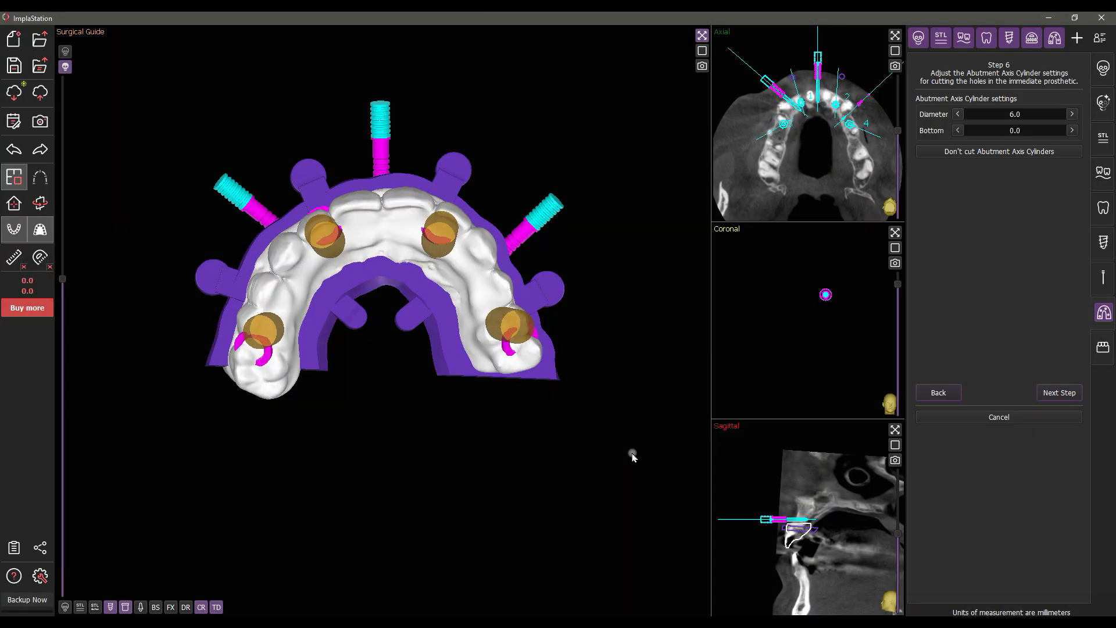
# Set the abutment axis cylinder diameter to 3.8 mm and cut the holes in the immediate prosthetic
pyautogui.moveTo(631, 456)
pyautogui.mouseDown()
pyautogui.moveTo(573, 456)
pyautogui.moveTo(635, 458)
pyautogui.mouseUp()
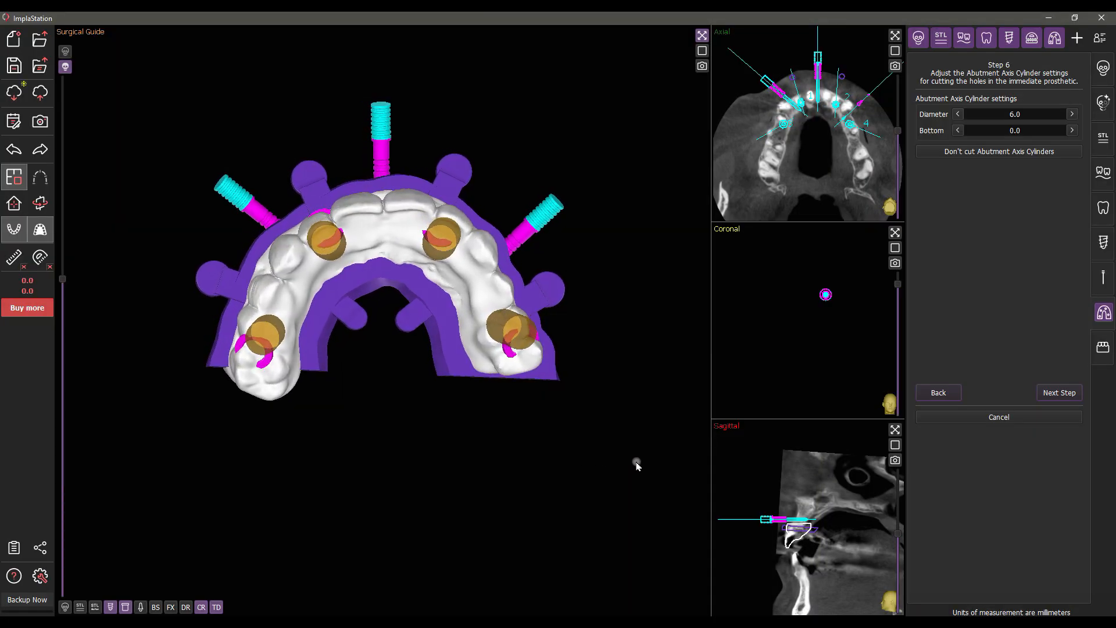
pyautogui.click(959, 114)
pyautogui.click(959, 114)
pyautogui.click(959, 114)
pyautogui.click(958, 114)
pyautogui.click(959, 114)
pyautogui.click(959, 114)
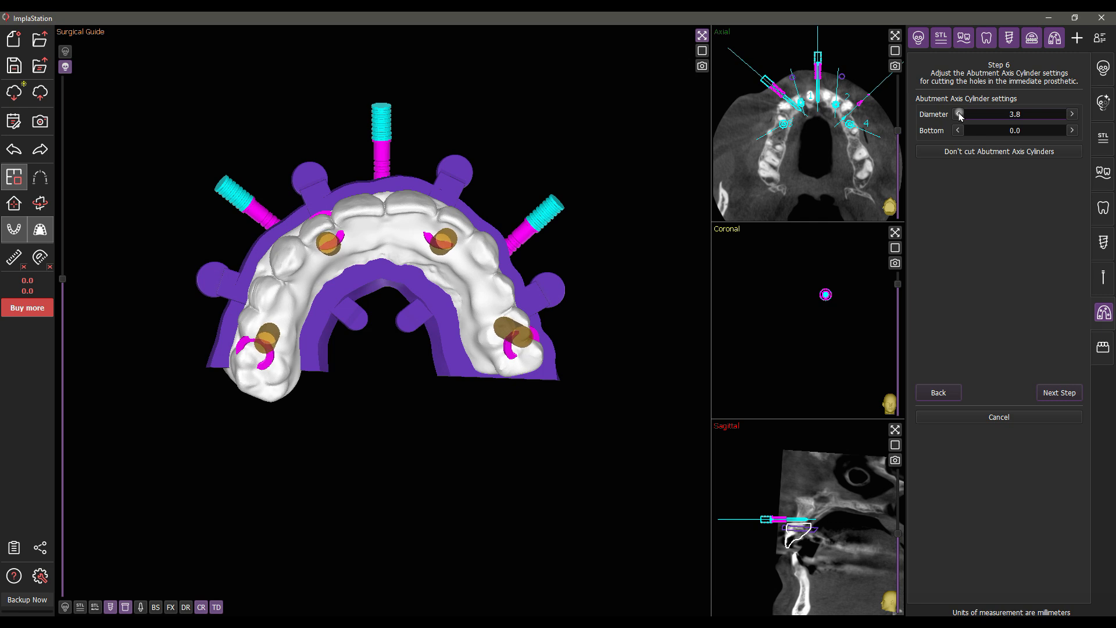
pyautogui.click(1059, 394)
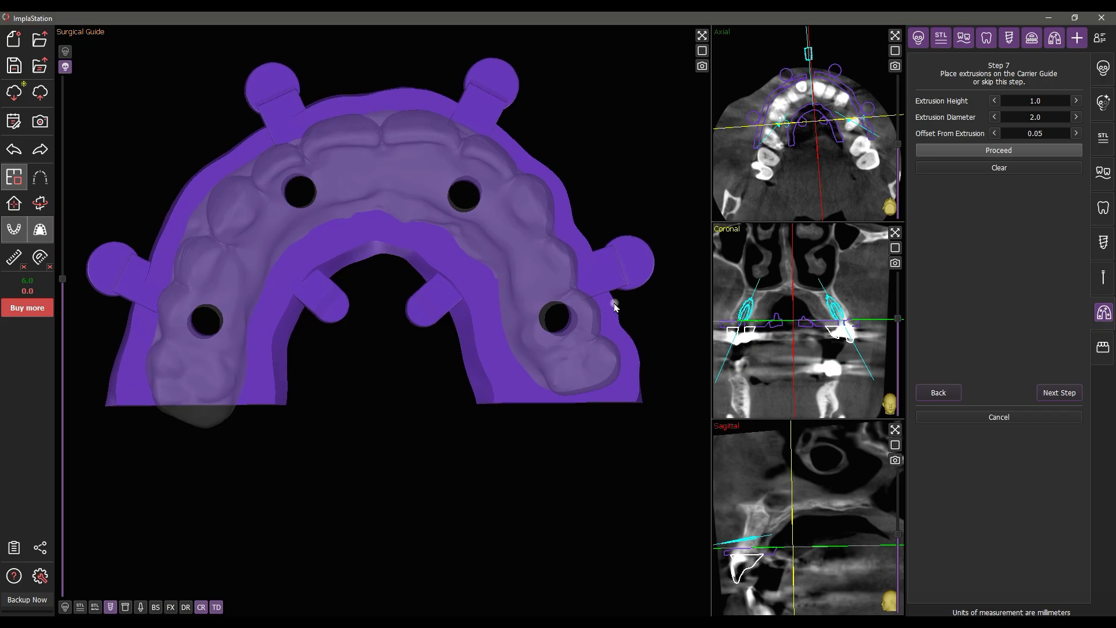
# Place three extrusions on the carrier guide, one at the anterior midline and one on each side between the implant holes
pyautogui.moveTo(561, 524); pyautogui.dragTo(561, 498, button='right')
pyautogui.click(380, 148)
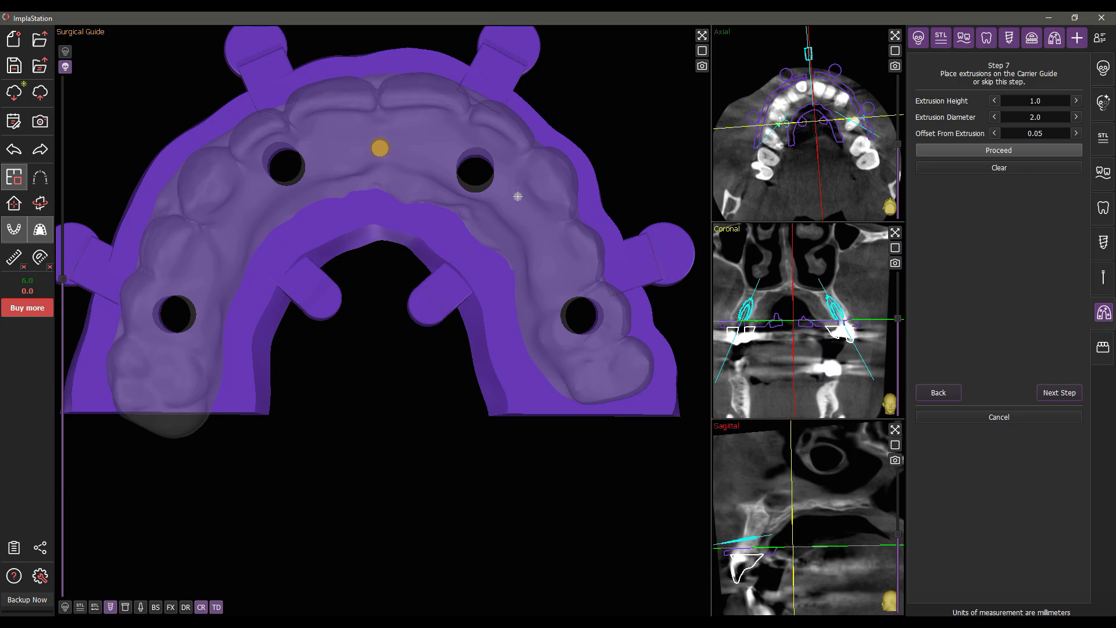
pyautogui.click(536, 237)
pyautogui.click(225, 241)
pyautogui.moveTo(535, 241); pyautogui.dragTo(542, 246)
# Set the extrusion height to 2.0 mm and generate the extrusions on the carrier guide
pyautogui.moveTo(421, 512); pyautogui.dragTo(437, 235)
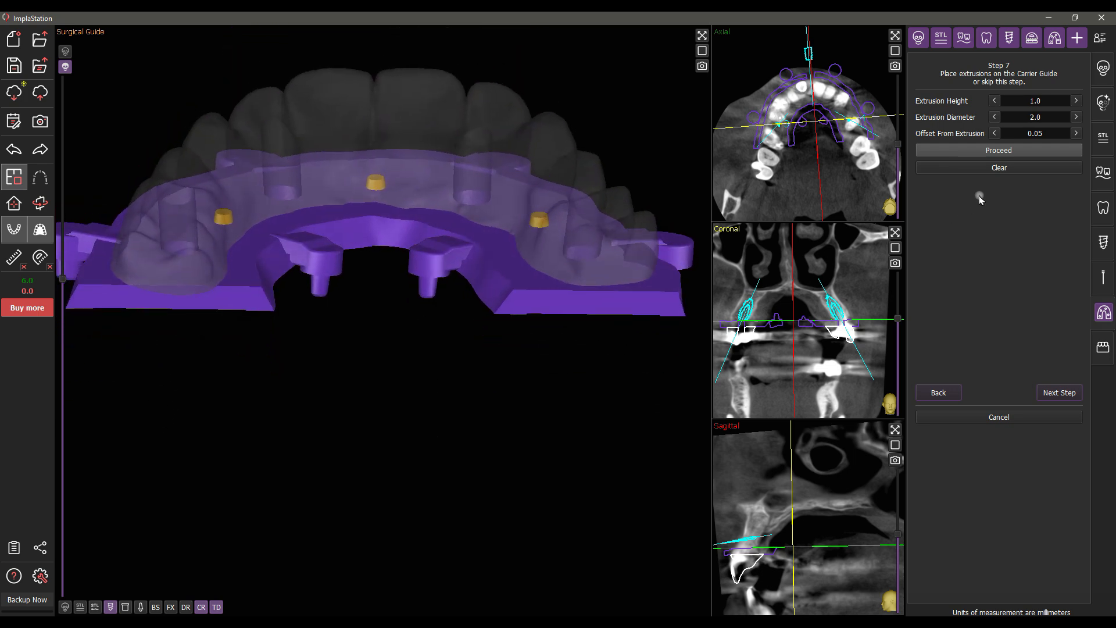
pyautogui.scroll(2, 1033, 101)
pyautogui.scroll(3, 1033, 102)
pyautogui.scroll(1, 1035, 115)
pyautogui.moveTo(450, 363); pyautogui.dragTo(442, 573, button='middle')
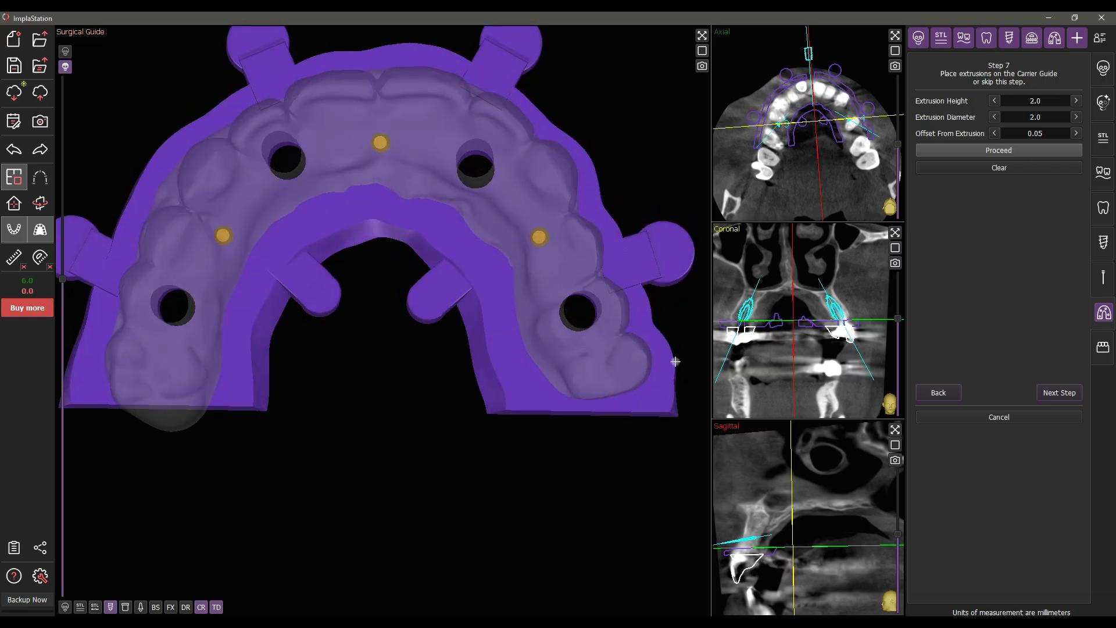
pyautogui.click(1012, 151)
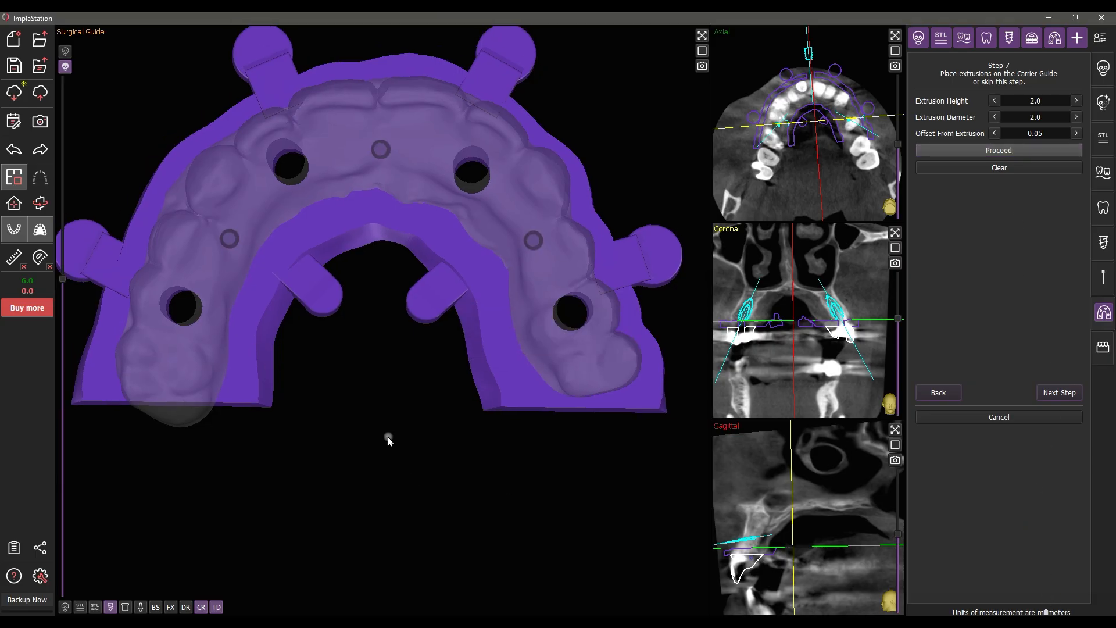
pyautogui.moveTo(368, 399); pyautogui.dragTo(366, 241, button='middle')
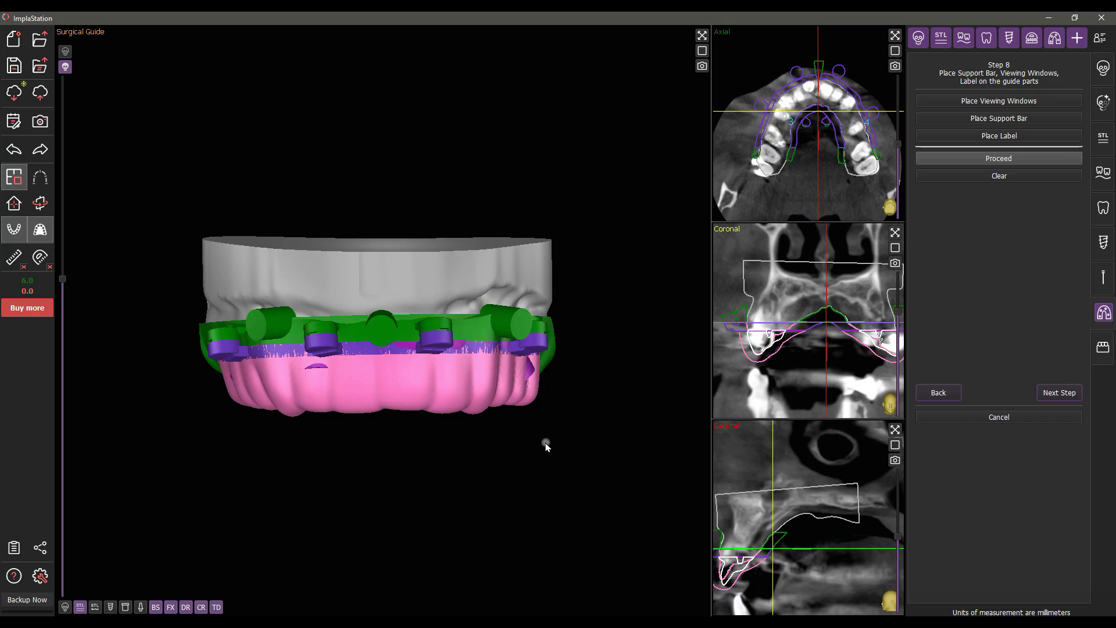
# Set the viewing windows to the round shape with a size of 5.0 mm
pyautogui.scroll(5, 547, 446)
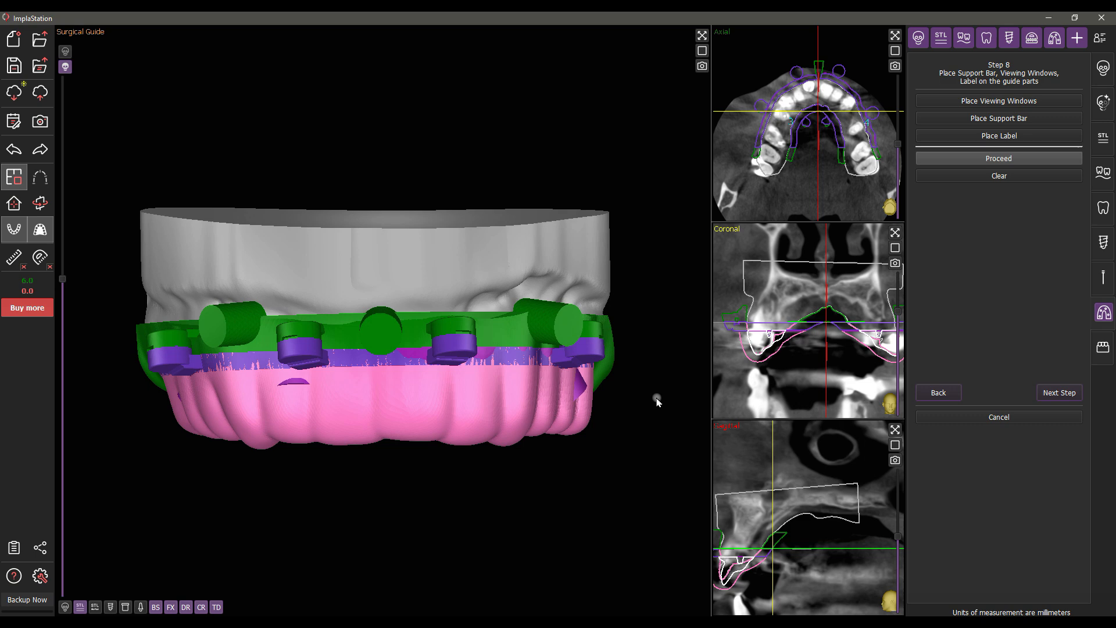
pyautogui.click(998, 101)
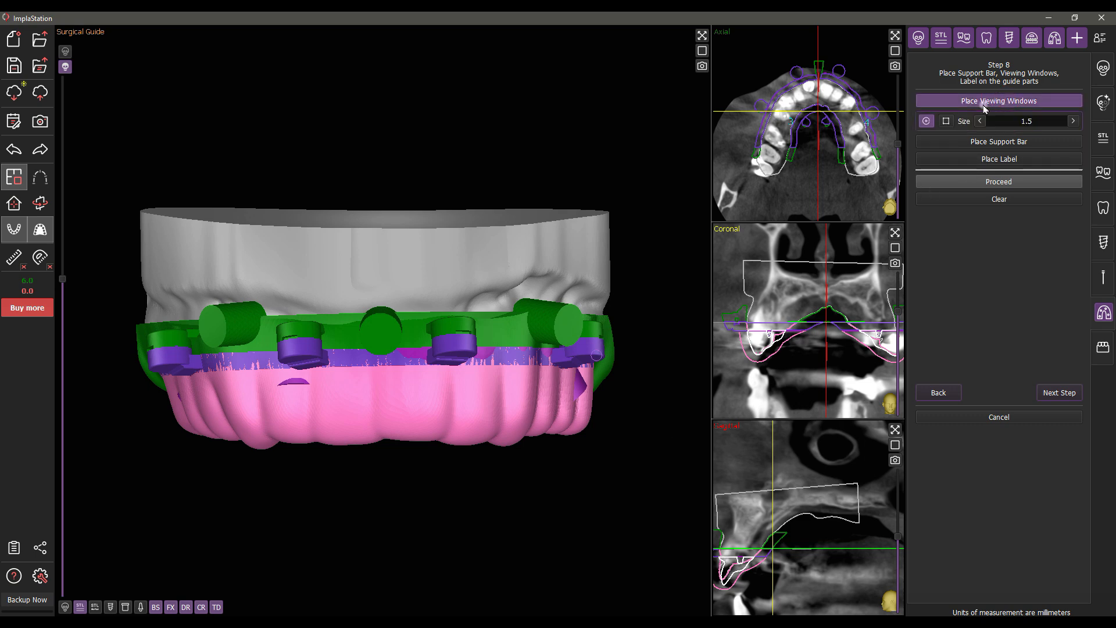
pyautogui.click(945, 122)
pyautogui.click(927, 122)
pyautogui.click(1075, 122)
pyautogui.click(1075, 122)
pyautogui.click(1074, 121)
pyautogui.click(1074, 121)
pyautogui.click(1075, 122)
pyautogui.click(1076, 122)
pyautogui.click(1076, 122)
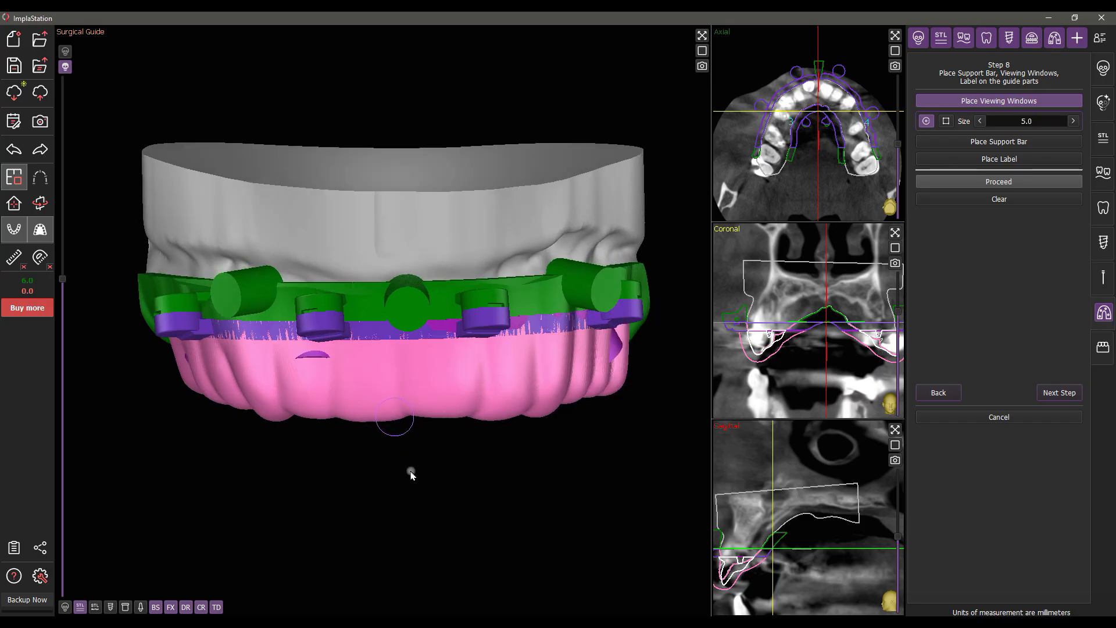
# Place viewing windows along the incisal edge of the pink guide part, keeping one on each side and removing the middle one
pyautogui.click(396, 412)
pyautogui.moveTo(595, 474); pyautogui.dragTo(495, 486, button='right')
pyautogui.moveTo(480, 431)
pyautogui.mouseDown(button='right')
pyautogui.moveTo(478, 459)
pyautogui.moveTo(451, 465)
pyautogui.moveTo(618, 448)
pyautogui.moveTo(625, 499)
pyautogui.moveTo(620, 405)
pyautogui.moveTo(588, 399)
pyautogui.moveTo(516, 448)
pyautogui.mouseUp(button='right')
pyautogui.click(482, 427)
pyautogui.click(390, 445)
pyautogui.click(540, 396)
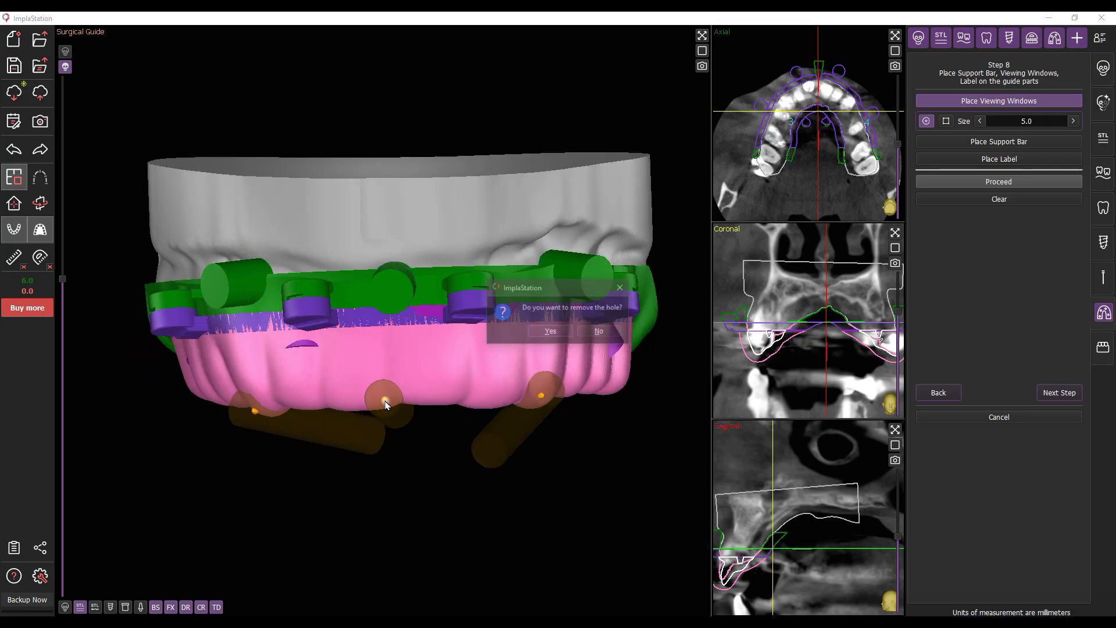
pyautogui.click(548, 331)
# Place a concave "ImplaStation" label with 0.5 mm depth on the front surface of the pink guide part
pyautogui.click(970, 141)
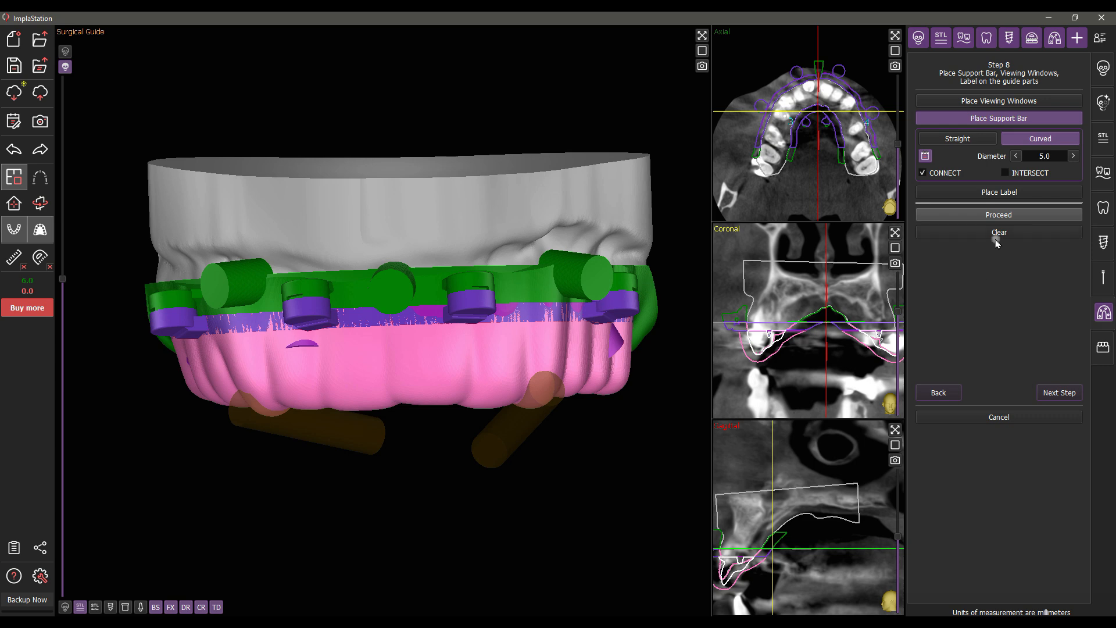
pyautogui.click(994, 121)
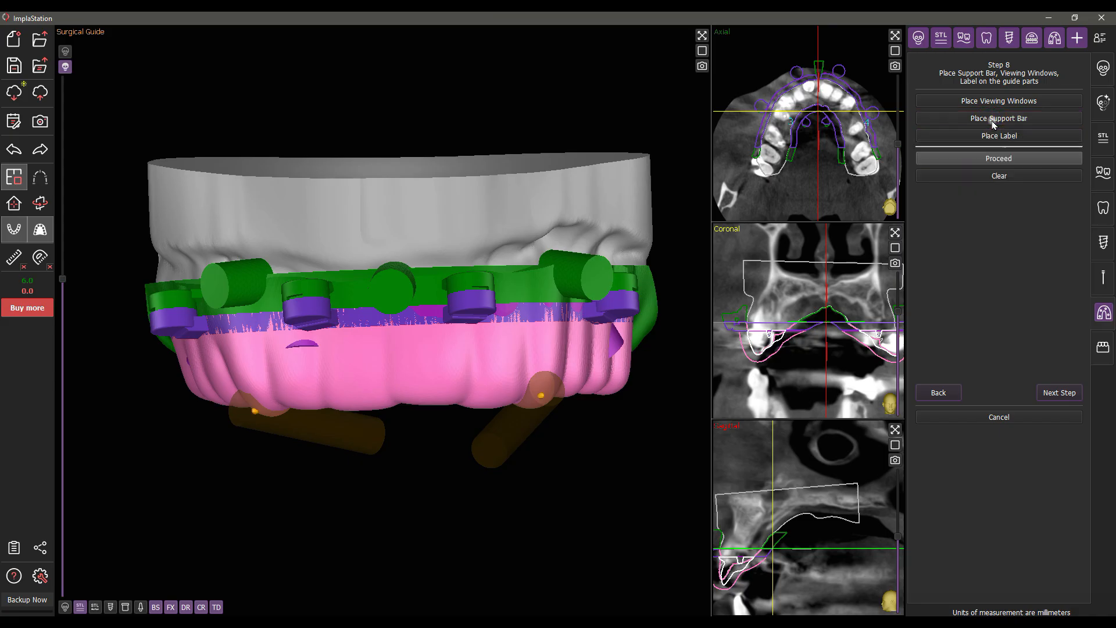
pyautogui.click(995, 134)
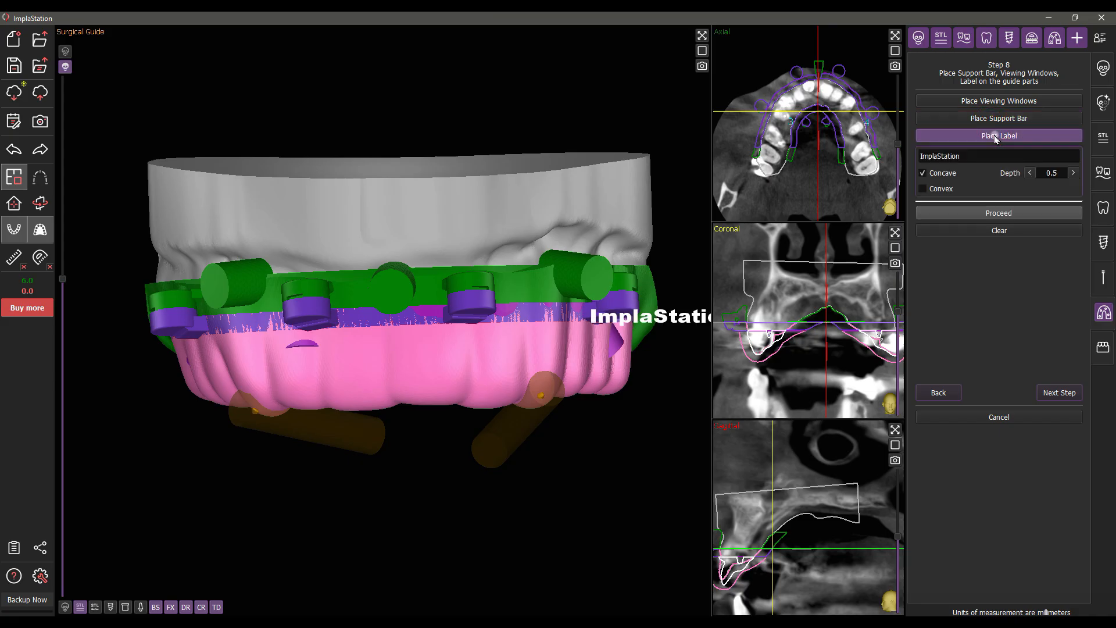
pyautogui.click(965, 155)
pyautogui.moveTo(968, 153); pyautogui.dragTo(923, 154)
pyautogui.click(969, 151)
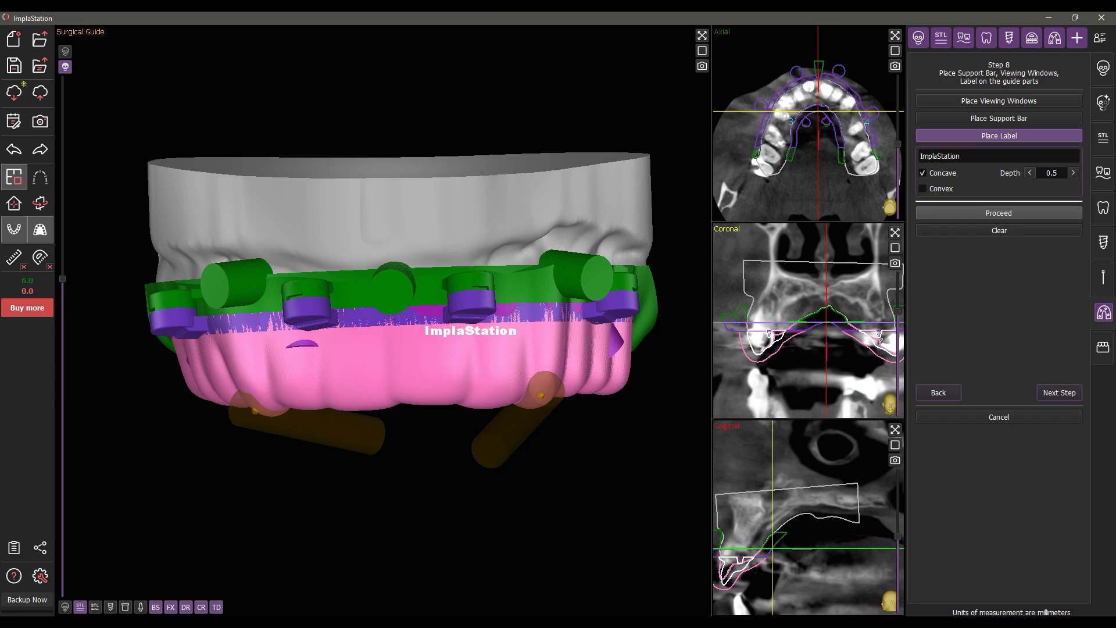
pyautogui.click(475, 333)
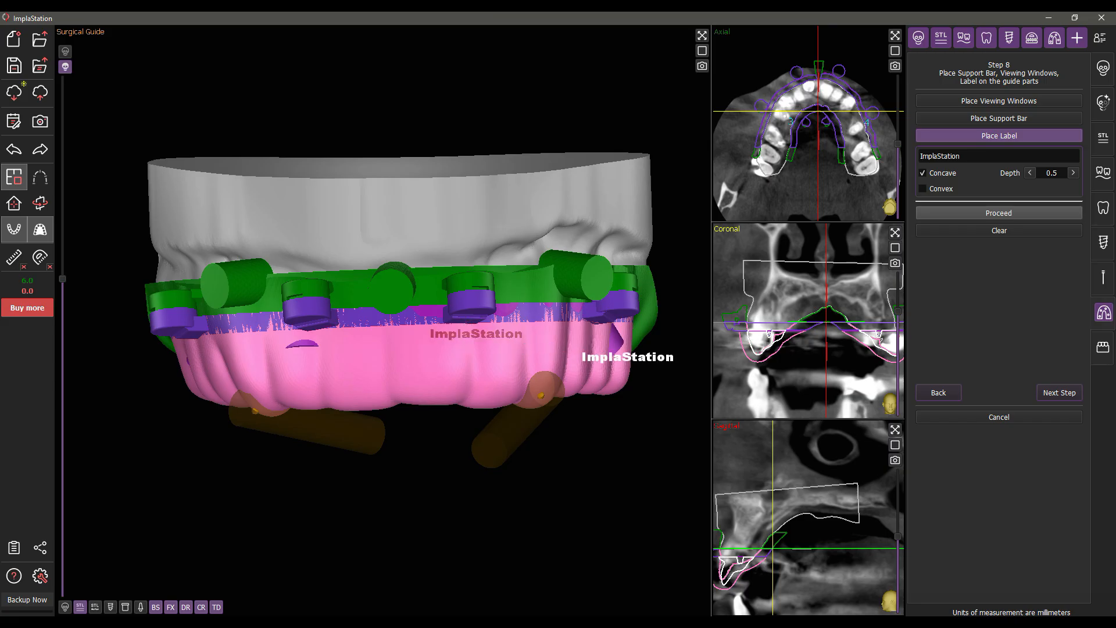
pyautogui.click(1000, 137)
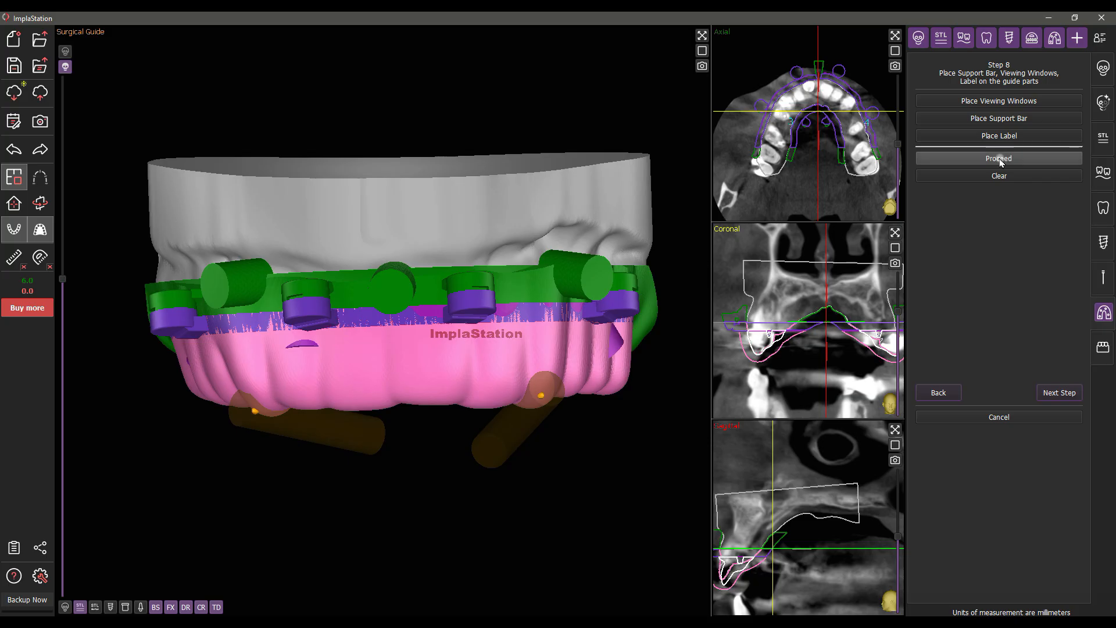
# Apply the viewing windows and label to the guide parts and advance to the final design check
pyautogui.click(1000, 159)
pyautogui.moveTo(560, 504); pyautogui.dragTo(353, 415)
pyautogui.click(1060, 393)
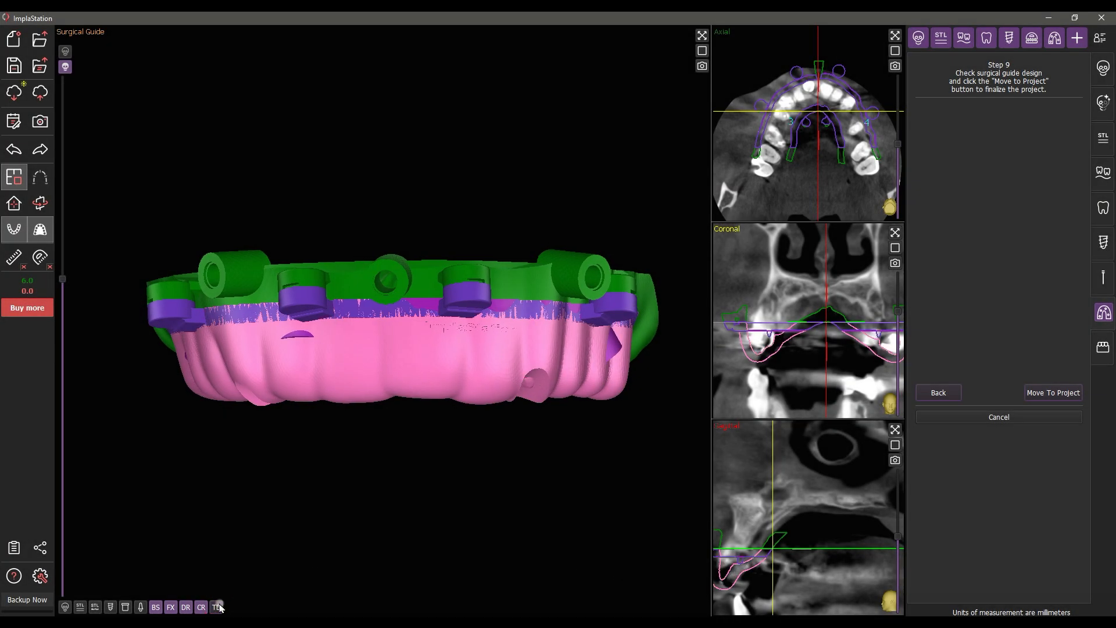
# Hide the TD, CR and DR parts and inspect how the FX part fits on the green base guide
pyautogui.click(201, 607)
pyautogui.click(185, 607)
pyautogui.click(170, 607)
pyautogui.moveTo(289, 553); pyautogui.dragTo(262, 526)
pyautogui.click(170, 607)
pyautogui.click(170, 607)
pyautogui.click(170, 607)
pyautogui.moveTo(389, 526); pyautogui.dragTo(413, 531)
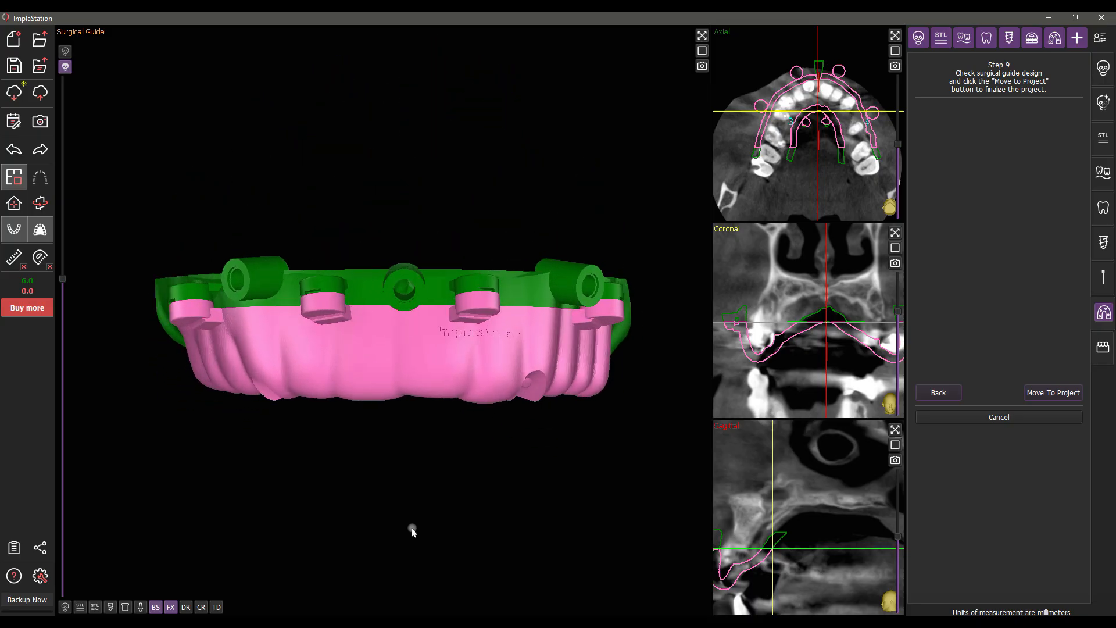
# Inspect the base guide with the DR part, compare it with the CR and TD parts, and show all parts again
pyautogui.click(170, 607)
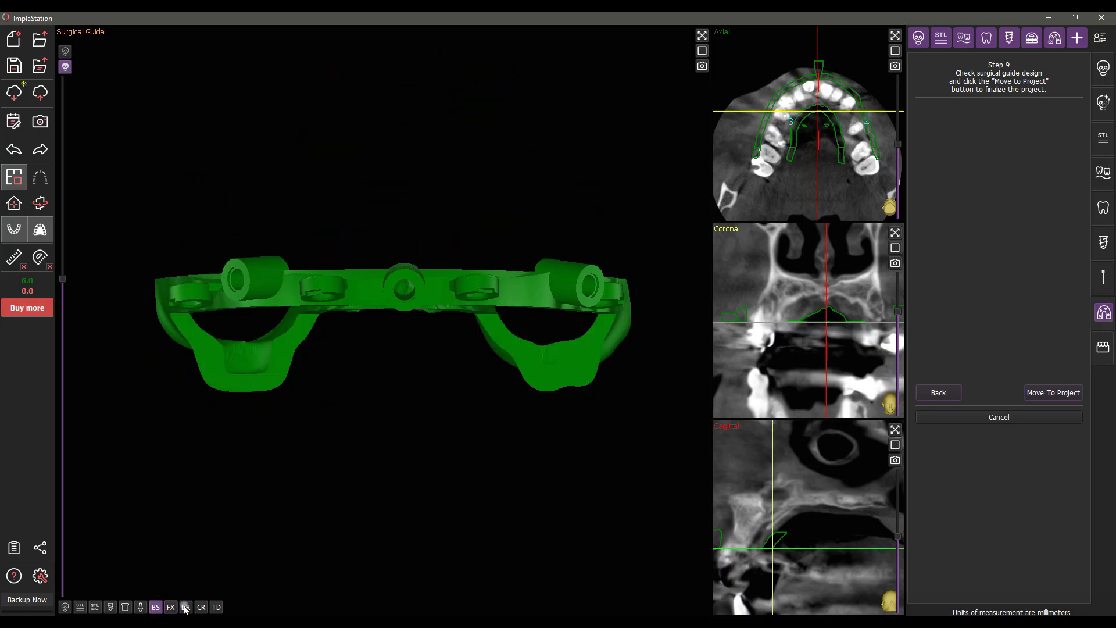
pyautogui.click(185, 607)
pyautogui.moveTo(405, 524); pyautogui.dragTo(417, 562)
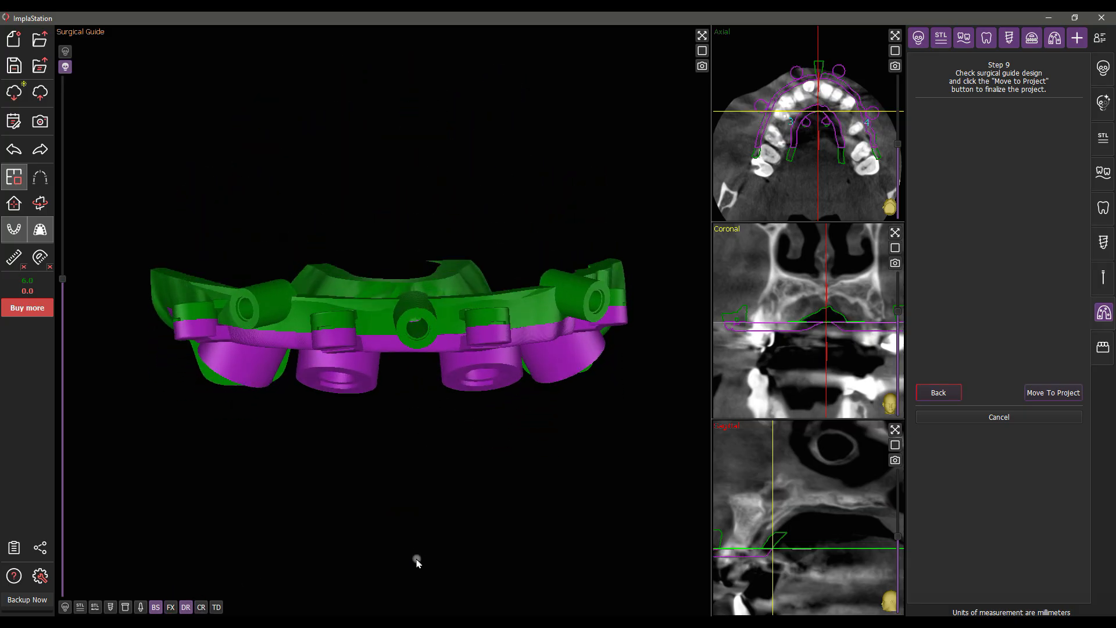
pyautogui.click(185, 607)
pyautogui.click(201, 607)
pyautogui.moveTo(331, 539); pyautogui.dragTo(297, 521)
pyautogui.moveTo(351, 349); pyautogui.dragTo(417, 438)
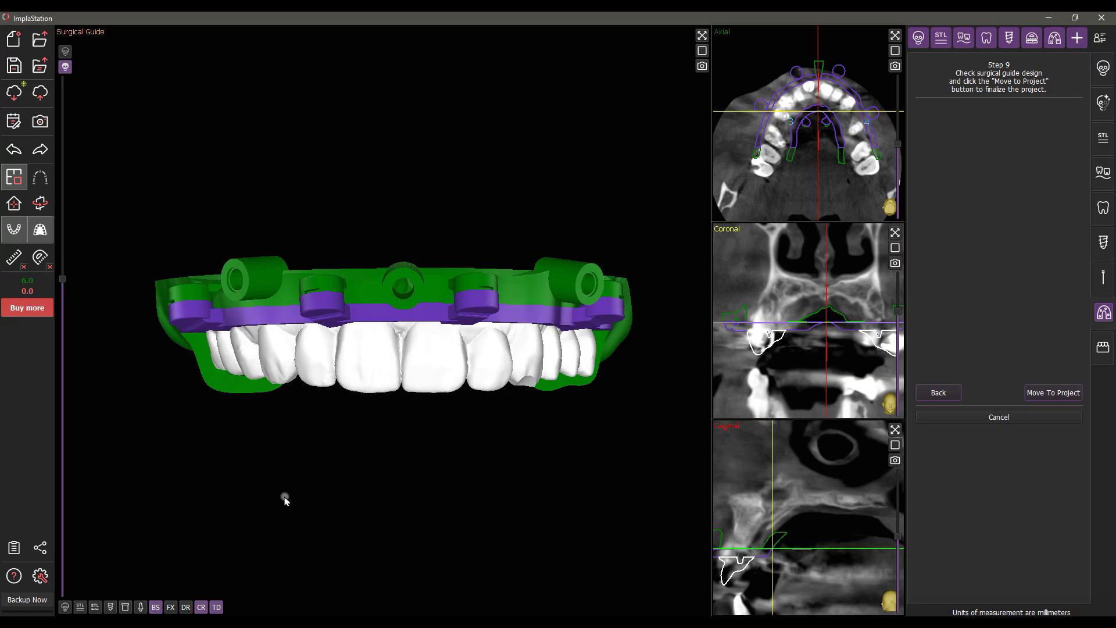
pyautogui.click(186, 607)
pyautogui.click(170, 607)
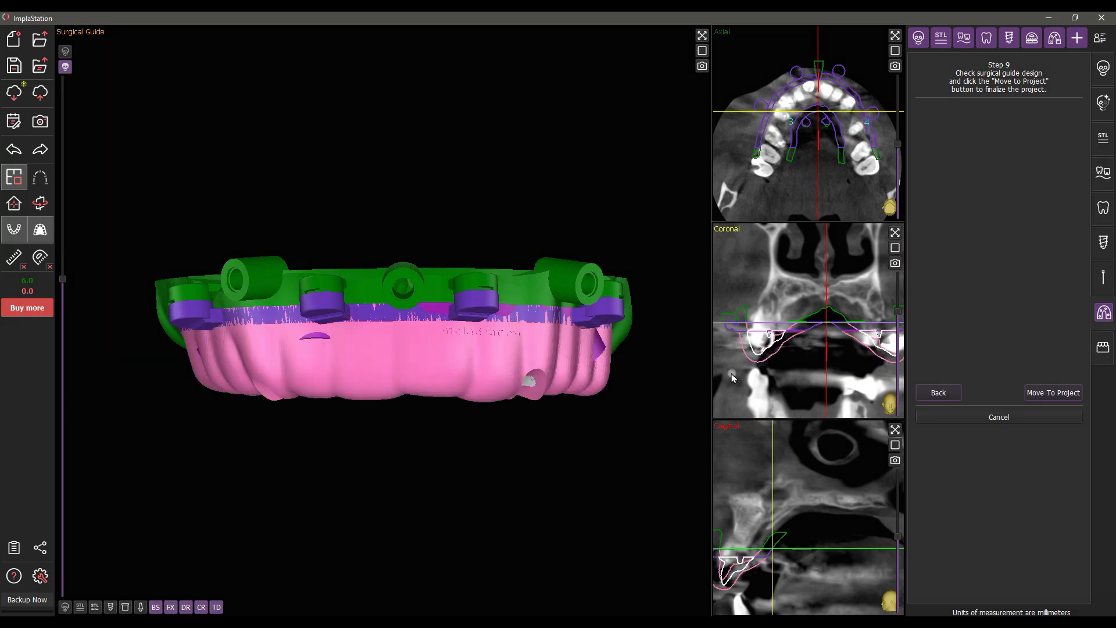
# Move the checked surgical guide design to the project, agreeing to the 3.0 exports charge
pyautogui.click(1039, 398)
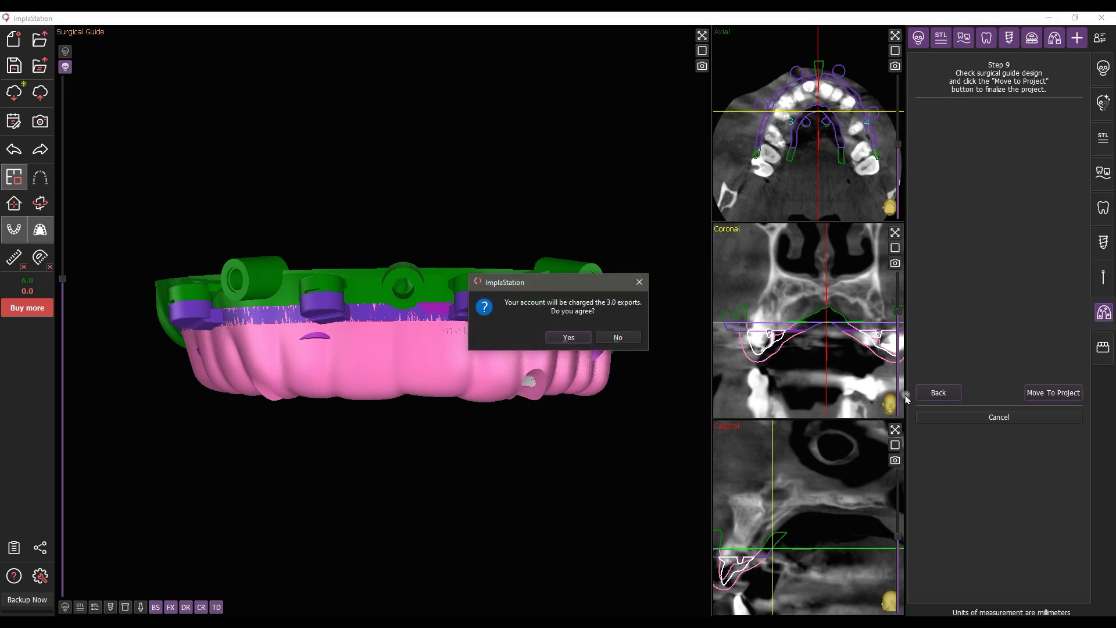
pyautogui.click(564, 341)
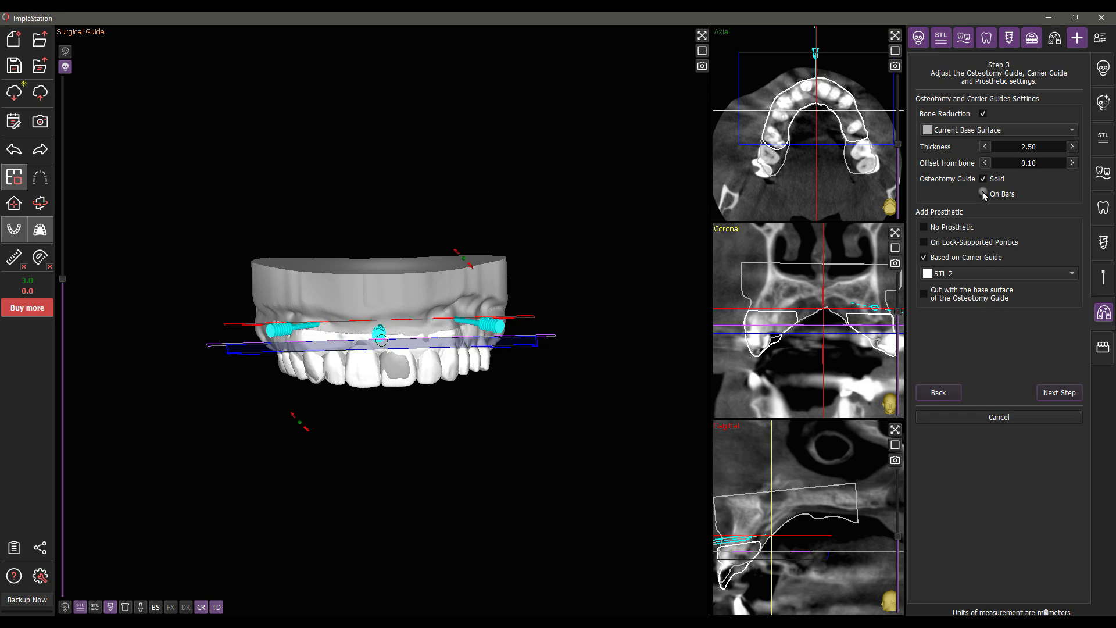
# Advance the bar-type guide design to osteotomy guide support placement, and hide the implants, pins and sleeves for a clear occlusal view
pyautogui.click(1057, 394)
pyautogui.click(1057, 393)
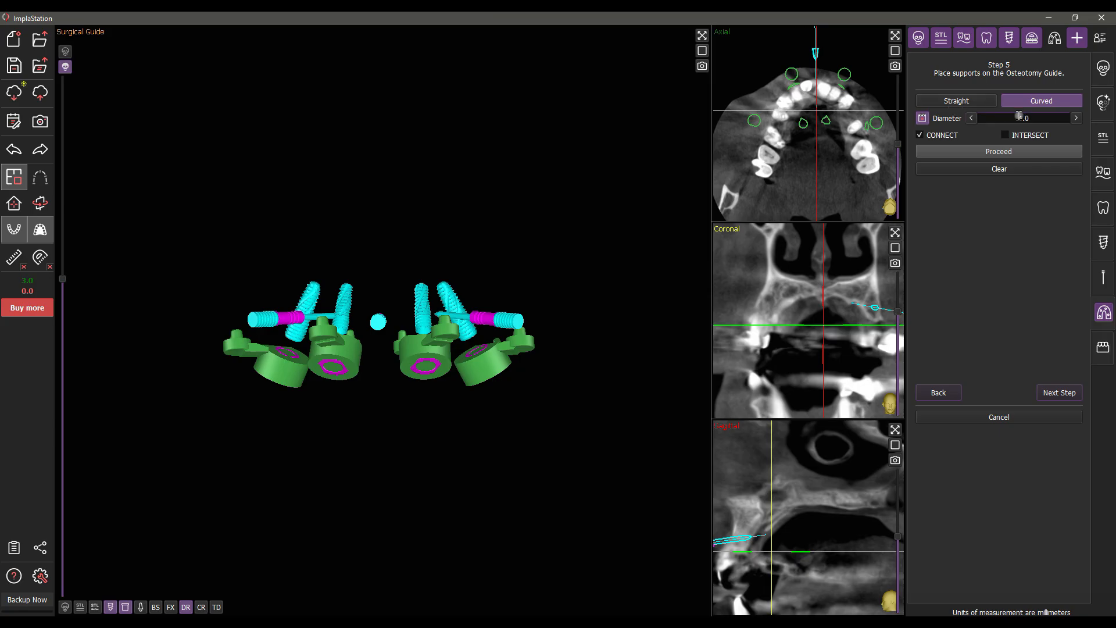
pyautogui.moveTo(366, 513); pyautogui.dragTo(385, 168)
pyautogui.scroll(6, 306, 378)
pyautogui.scroll(-5, 320, 331)
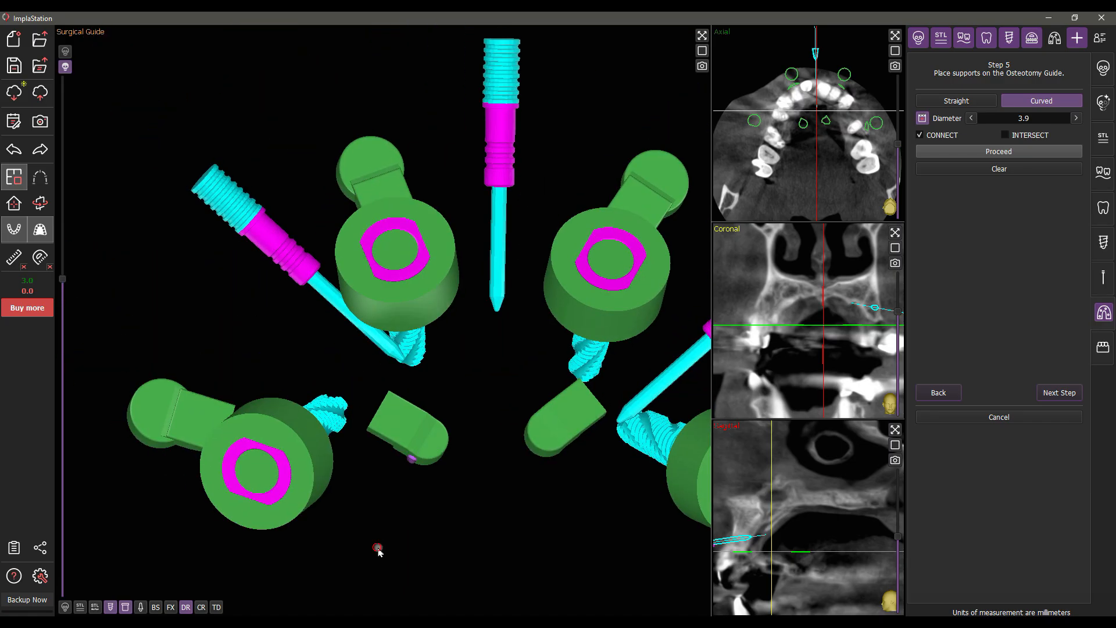
pyautogui.moveTo(374, 548); pyautogui.dragTo(465, 553)
pyautogui.click(111, 608)
pyautogui.click(125, 607)
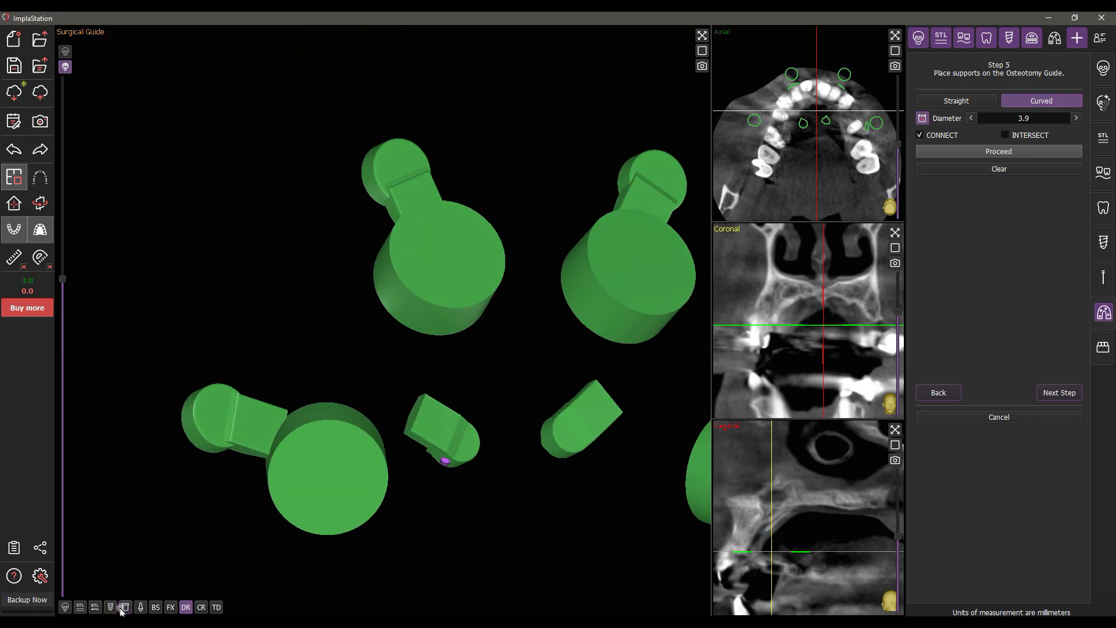
pyautogui.moveTo(453, 556); pyautogui.dragTo(399, 566)
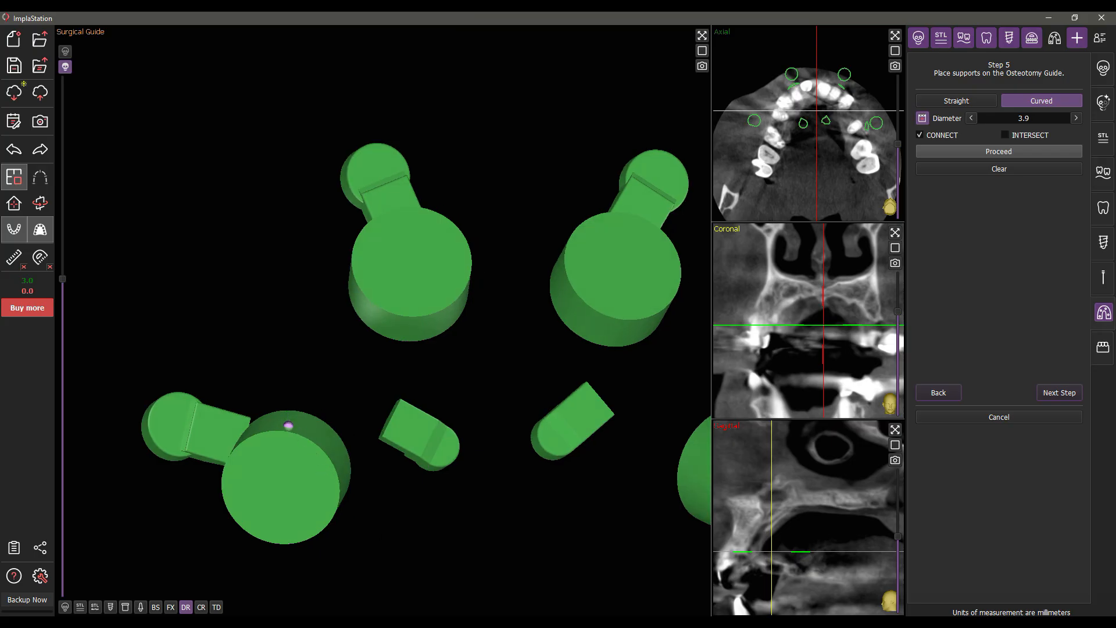
# Place a curved 3.9 mm support bar between the posterior and anterior sleeve cylinders on one side and adjust its curvature
pyautogui.click(290, 426)
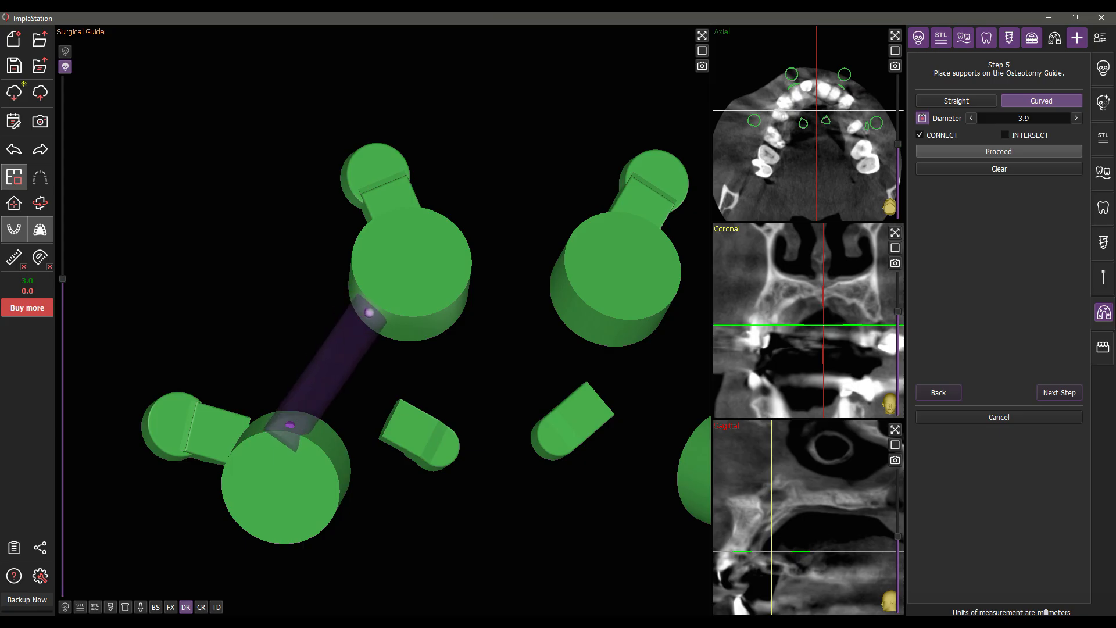
pyautogui.click(370, 312)
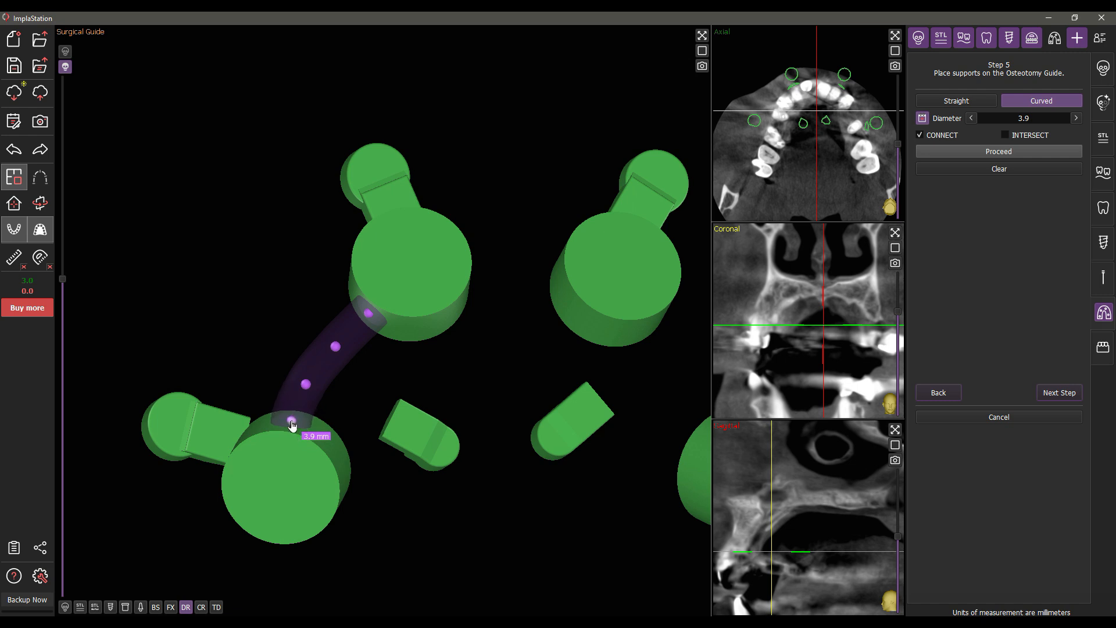
pyautogui.moveTo(306, 385); pyautogui.dragTo(311, 386)
pyautogui.moveTo(332, 348); pyautogui.dragTo(334, 348)
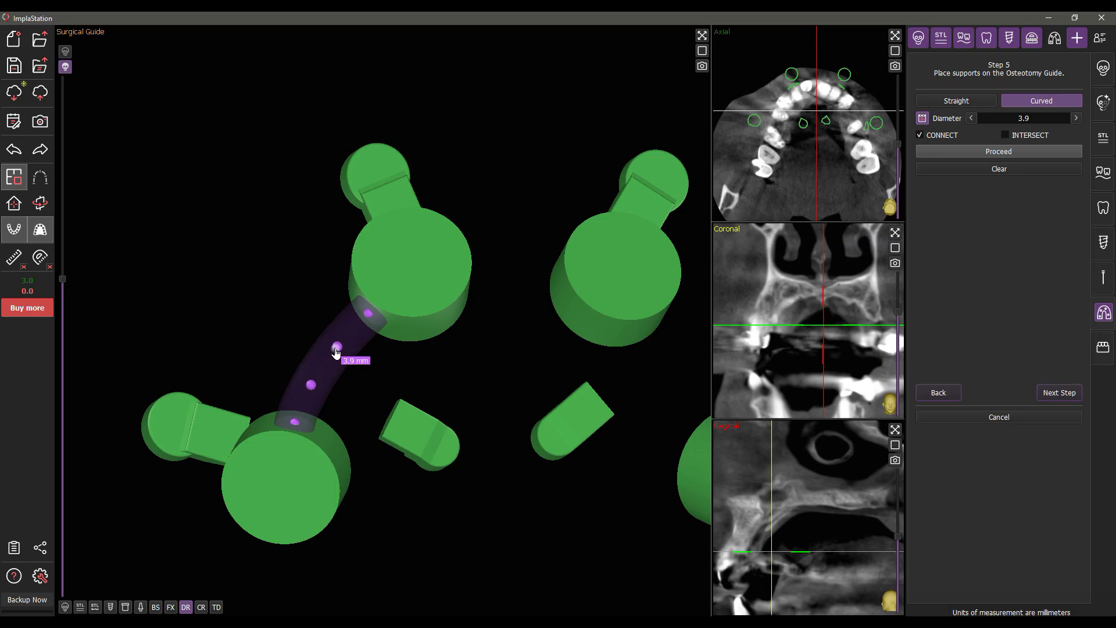
pyautogui.scroll(-8, 335, 351)
pyautogui.rightClick(335, 350)
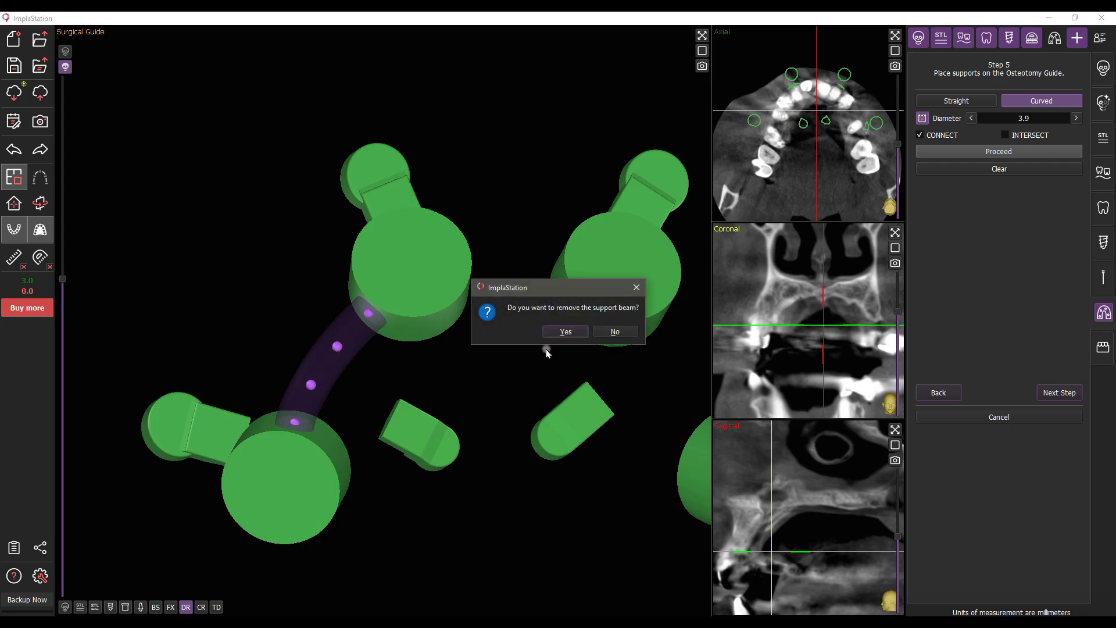
pyautogui.click(614, 333)
# Add curved 3.9 mm support bars between the two anterior cylinders and from the second anterior cylinder to the opposite posterior one
pyautogui.moveTo(588, 386); pyautogui.dragTo(500, 446)
pyautogui.click(394, 294)
pyautogui.moveTo(494, 343); pyautogui.dragTo(553, 341)
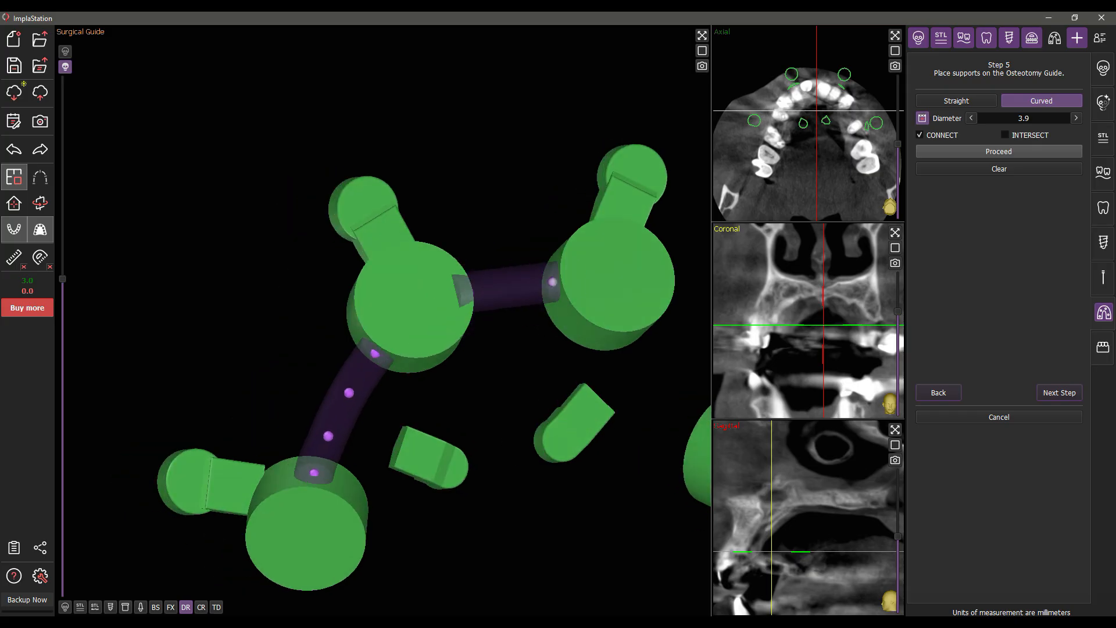
pyautogui.click(552, 282)
pyautogui.moveTo(436, 371); pyautogui.dragTo(372, 384)
pyautogui.moveTo(442, 407); pyautogui.dragTo(573, 567)
pyautogui.click(448, 288)
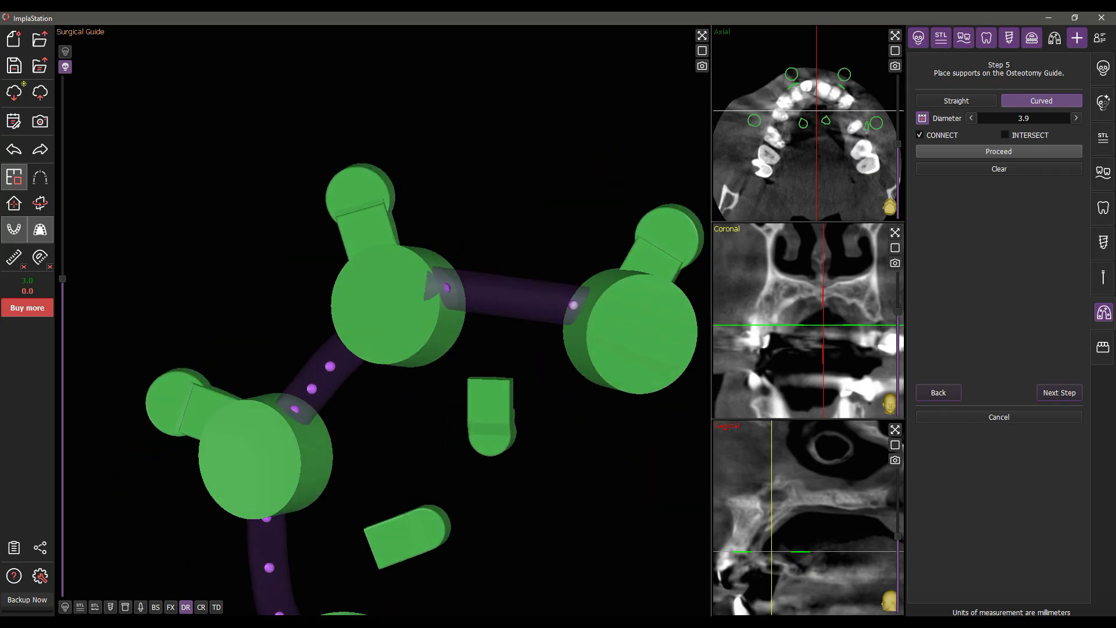
pyautogui.click(578, 307)
# Add an inner curved 3.9 mm support bar spanning the arch between the two posterior cylinders
pyautogui.moveTo(546, 320); pyautogui.dragTo(493, 281)
pyautogui.scroll(-5, 488, 290)
pyautogui.moveTo(442, 360); pyautogui.dragTo(378, 308)
pyautogui.click(369, 460)
pyautogui.click(504, 330)
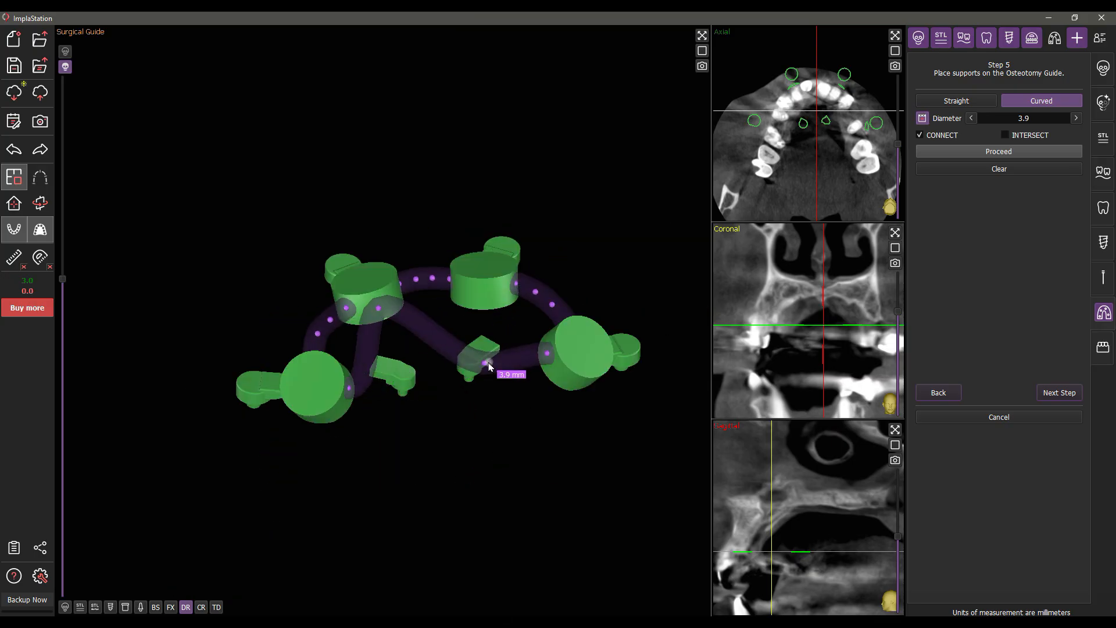
# Shape the inner support bar to follow the palatal side of the anterior cylinders, and generate all placed bars
pyautogui.moveTo(489, 362); pyautogui.dragTo(480, 299)
pyautogui.moveTo(437, 372); pyautogui.dragTo(401, 433)
pyautogui.moveTo(375, 356); pyautogui.dragTo(357, 346)
pyautogui.moveTo(376, 469); pyautogui.dragTo(361, 433)
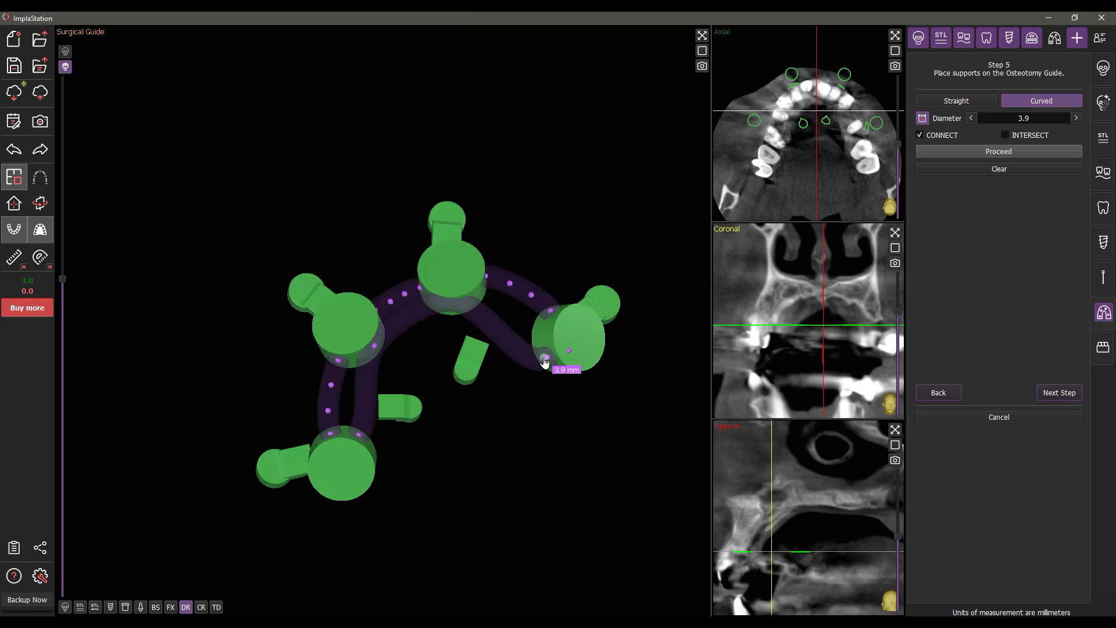
pyautogui.moveTo(532, 362); pyautogui.dragTo(544, 334)
pyautogui.moveTo(460, 407); pyautogui.dragTo(500, 343)
pyautogui.moveTo(476, 294); pyautogui.dragTo(477, 297)
pyautogui.moveTo(379, 305); pyautogui.dragTo(380, 308)
pyautogui.moveTo(578, 433); pyautogui.dragTo(597, 507)
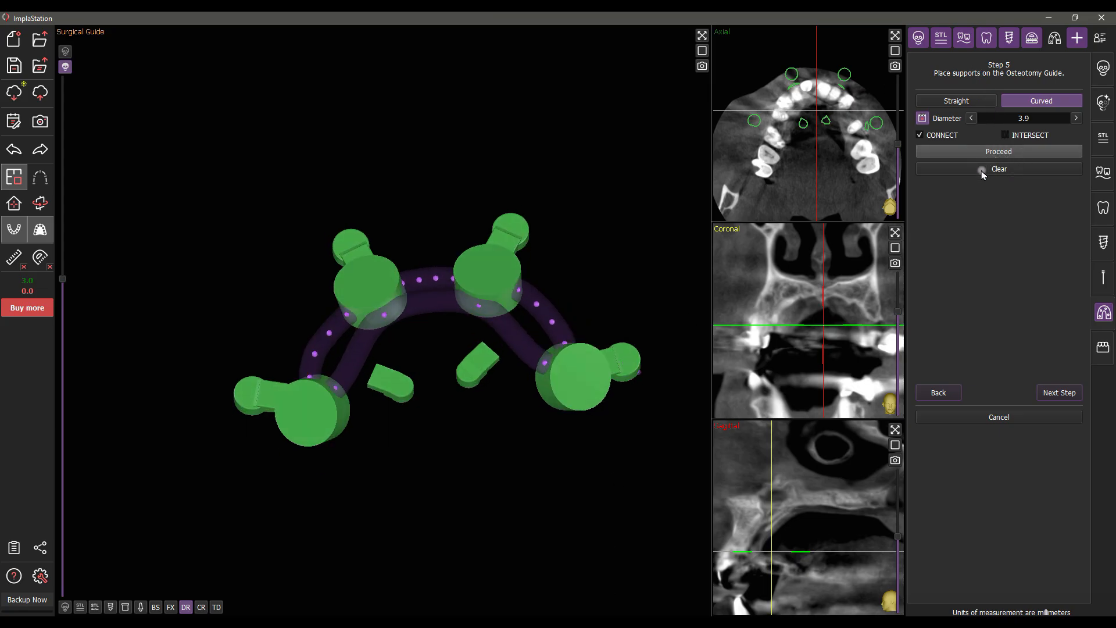
pyautogui.click(998, 155)
# Connect both palatal locks to the inner bar with curved 3.9 mm supports and advance to the next design step
pyautogui.moveTo(494, 423); pyautogui.dragTo(494, 336)
pyautogui.click(480, 347)
pyautogui.click(507, 313)
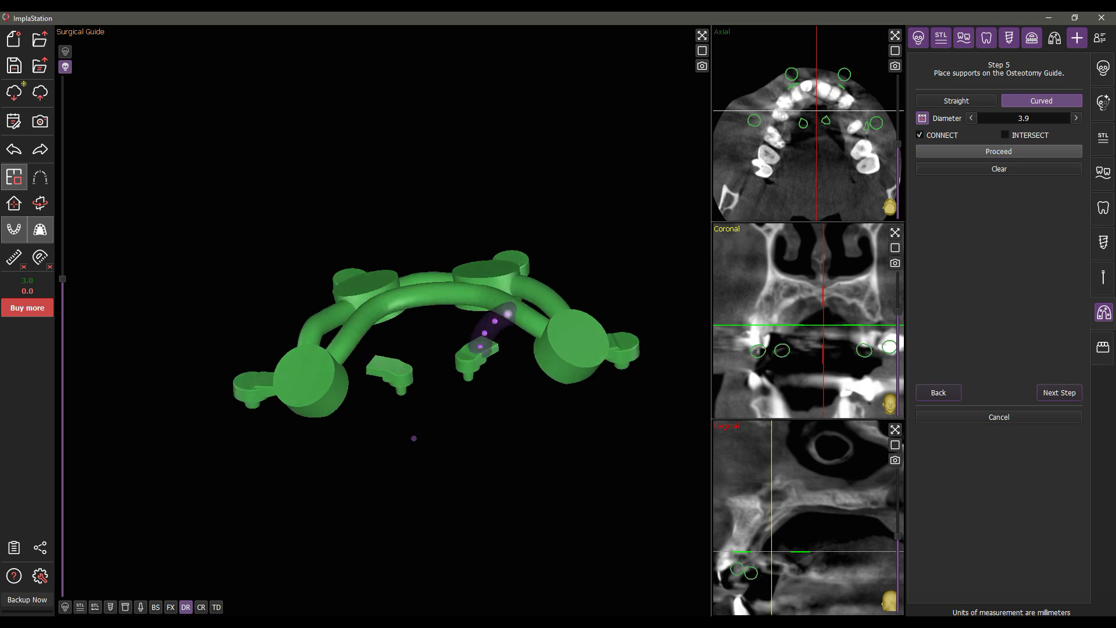
pyautogui.click(382, 361)
pyautogui.click(356, 332)
pyautogui.moveTo(602, 342); pyautogui.dragTo(558, 341)
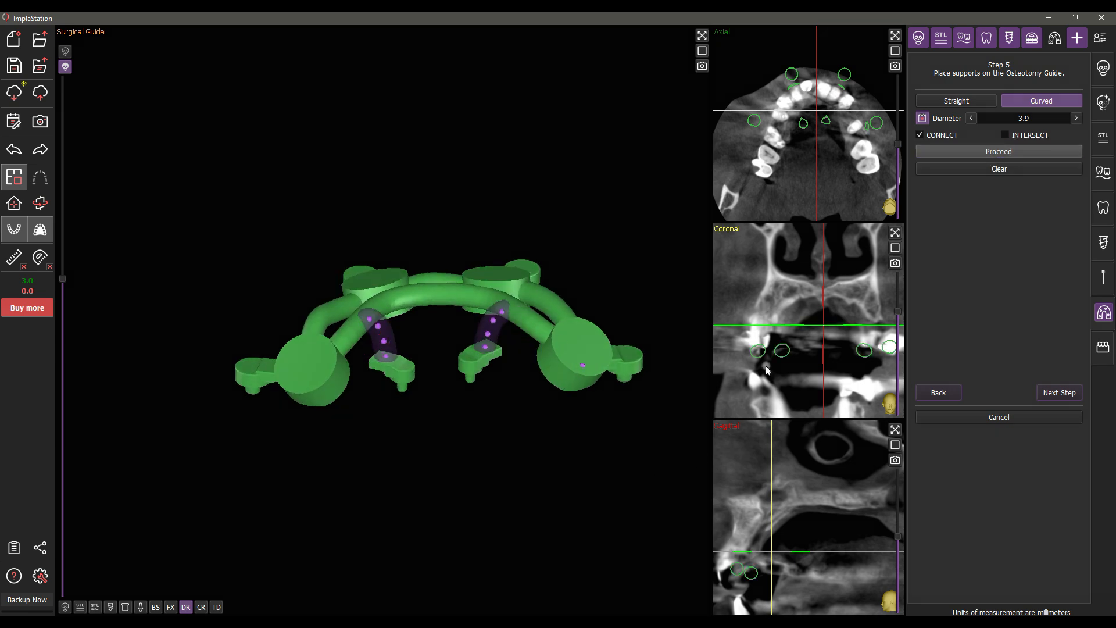
pyautogui.click(1058, 393)
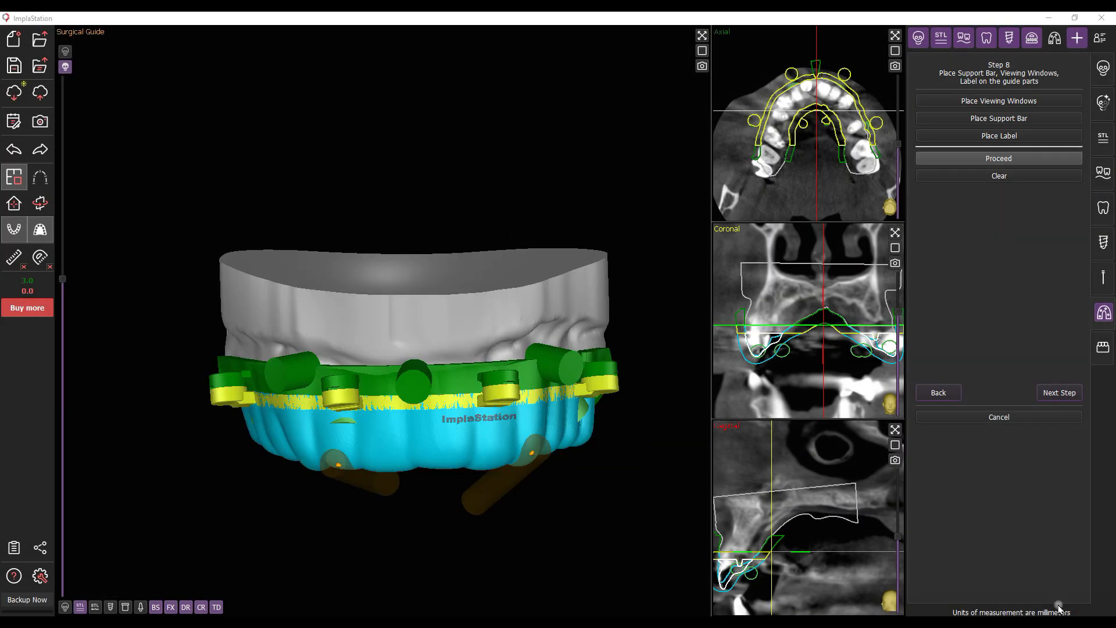
# Hide the TD, CR, DR and FX parts to view the base guide alone
pyautogui.click(216, 607)
pyautogui.click(201, 607)
pyautogui.click(186, 607)
pyautogui.click(171, 606)
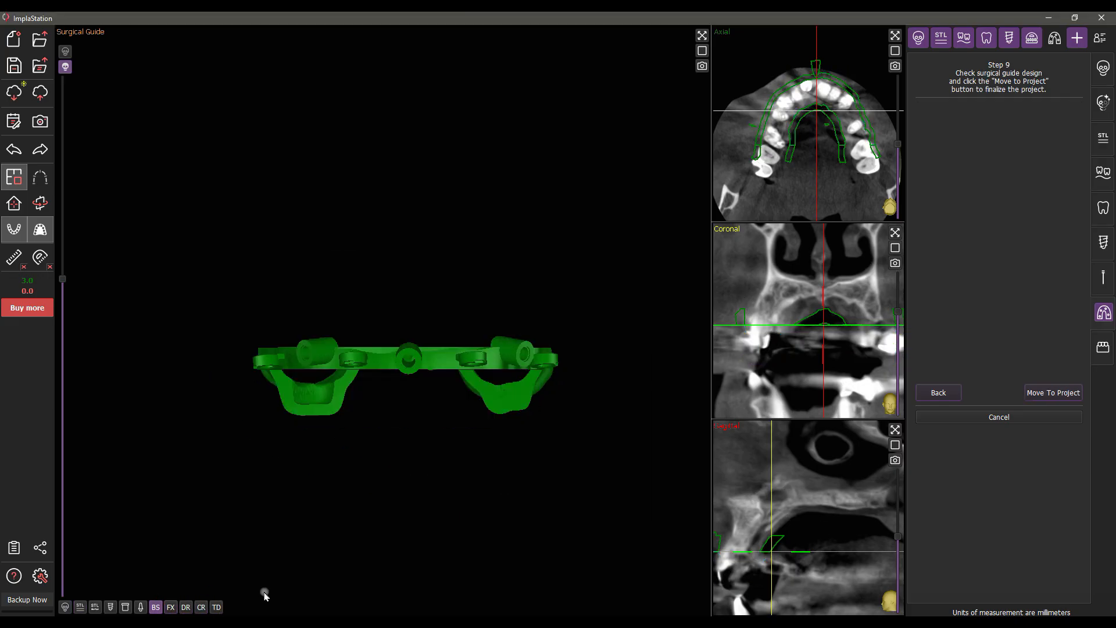
# Check the FX, DR, CR and TD parts on the base guide and move the guides to the project, accepting the export charge
pyautogui.click(170, 606)
pyautogui.click(170, 607)
pyautogui.click(185, 607)
pyautogui.click(185, 607)
pyautogui.click(202, 607)
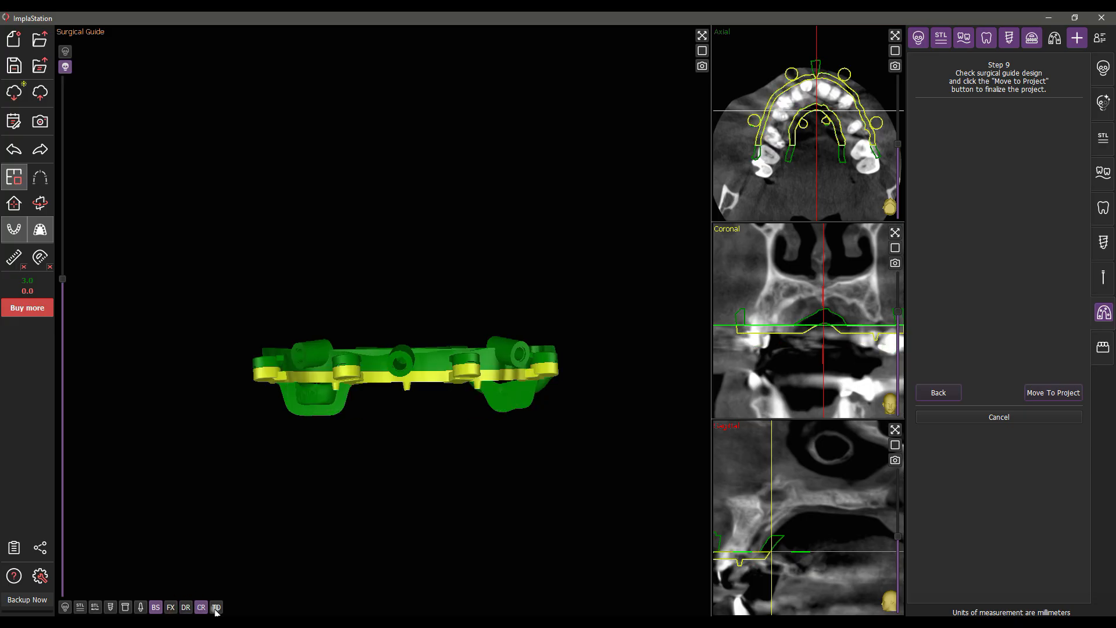
pyautogui.click(217, 607)
pyautogui.click(1037, 393)
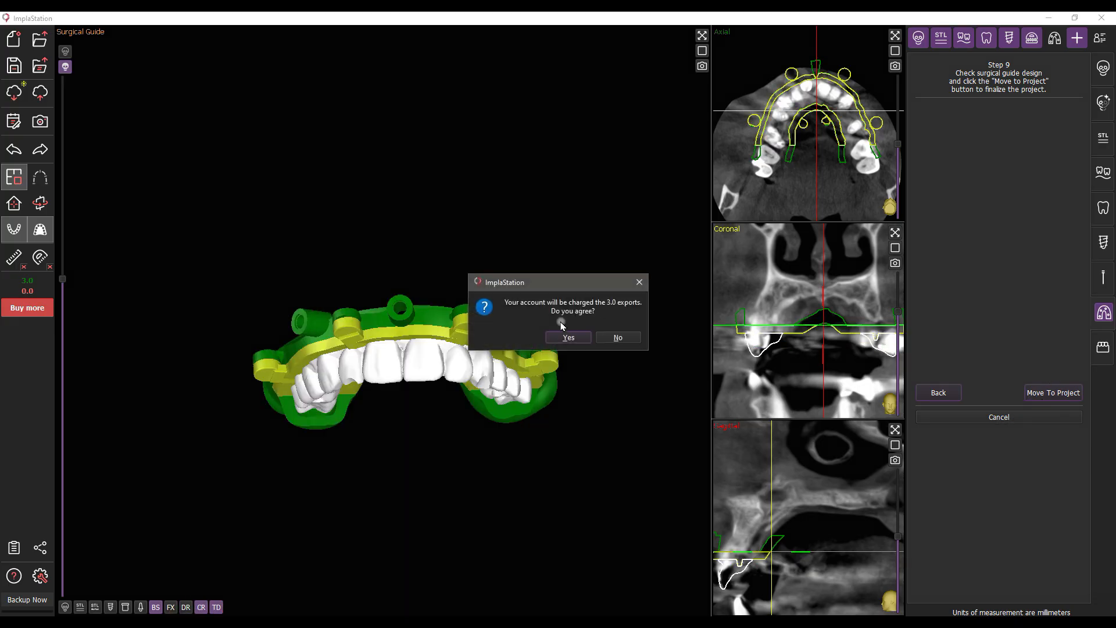
pyautogui.click(566, 338)
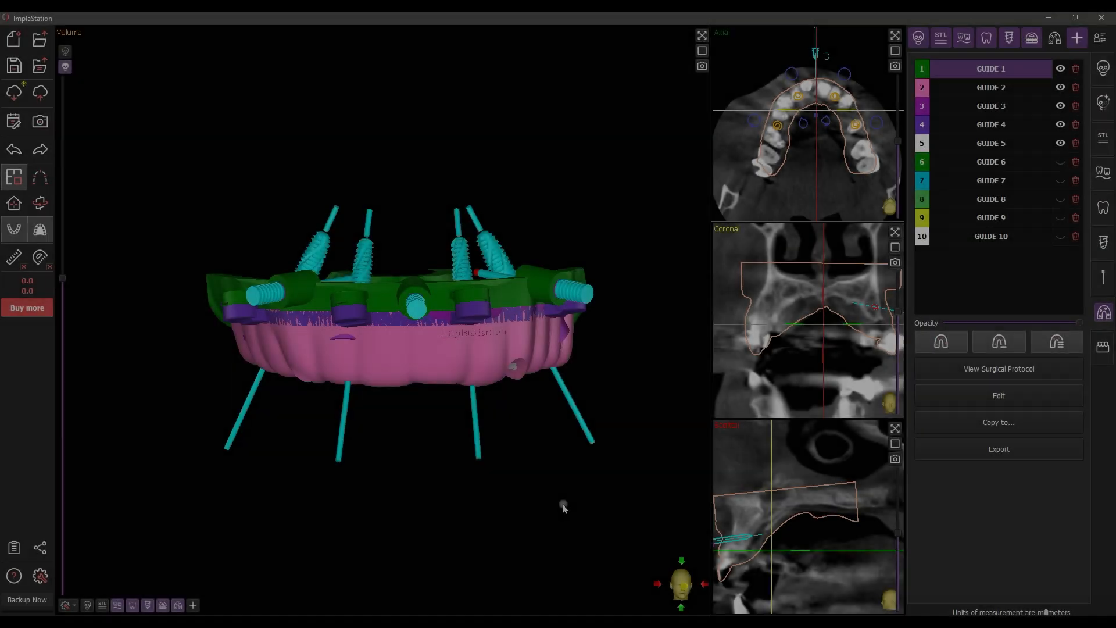
# Hide Guides 2 to 5 so that only Guide 1 remains displayed with the implants
pyautogui.moveTo(563, 505)
pyautogui.mouseDown()
pyautogui.moveTo(541, 505)
pyautogui.moveTo(569, 505)
pyautogui.mouseUp()
pyautogui.click(1061, 144)
pyautogui.click(1060, 125)
pyautogui.click(1060, 107)
pyautogui.click(1060, 87)
# View the title and colour settings of Guide 1 and close both without making changes
pyautogui.doubleClick(994, 68)
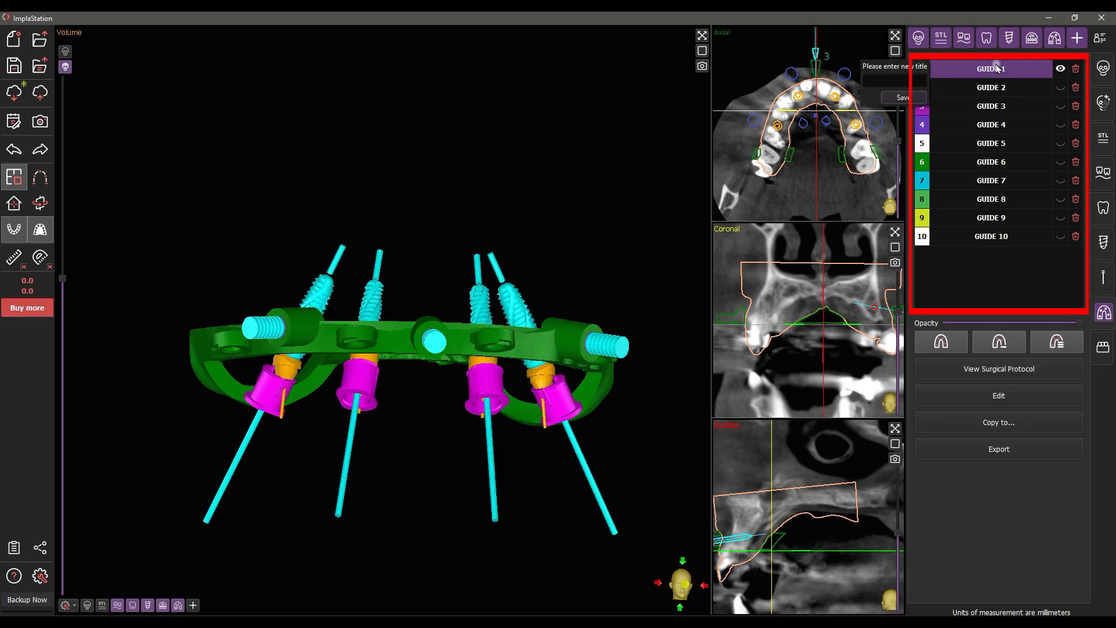
pyautogui.click(904, 98)
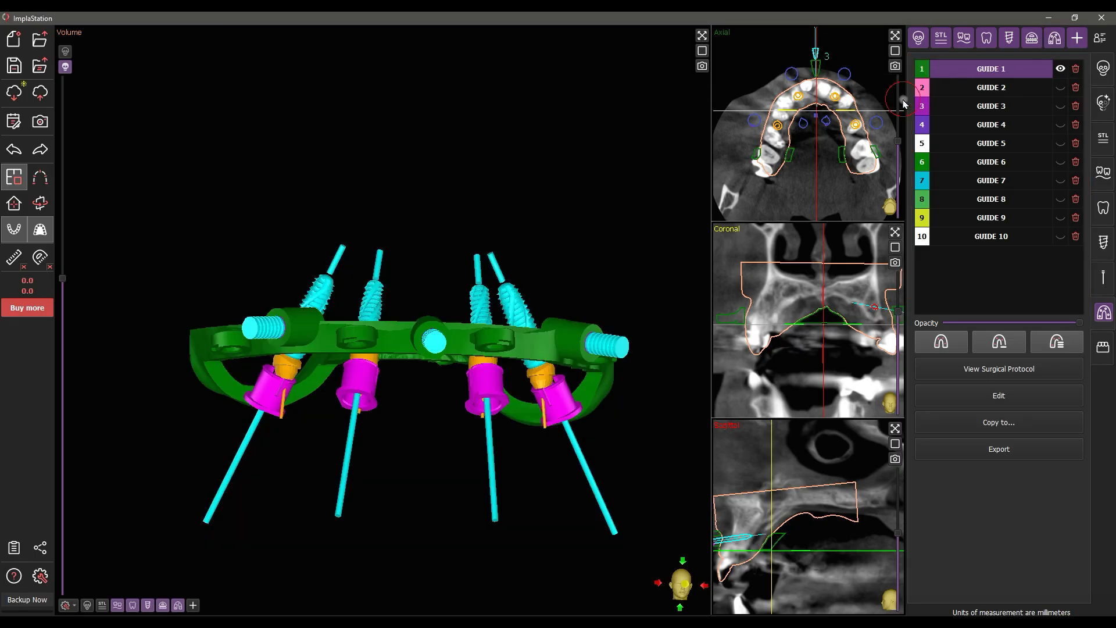
pyautogui.click(921, 69)
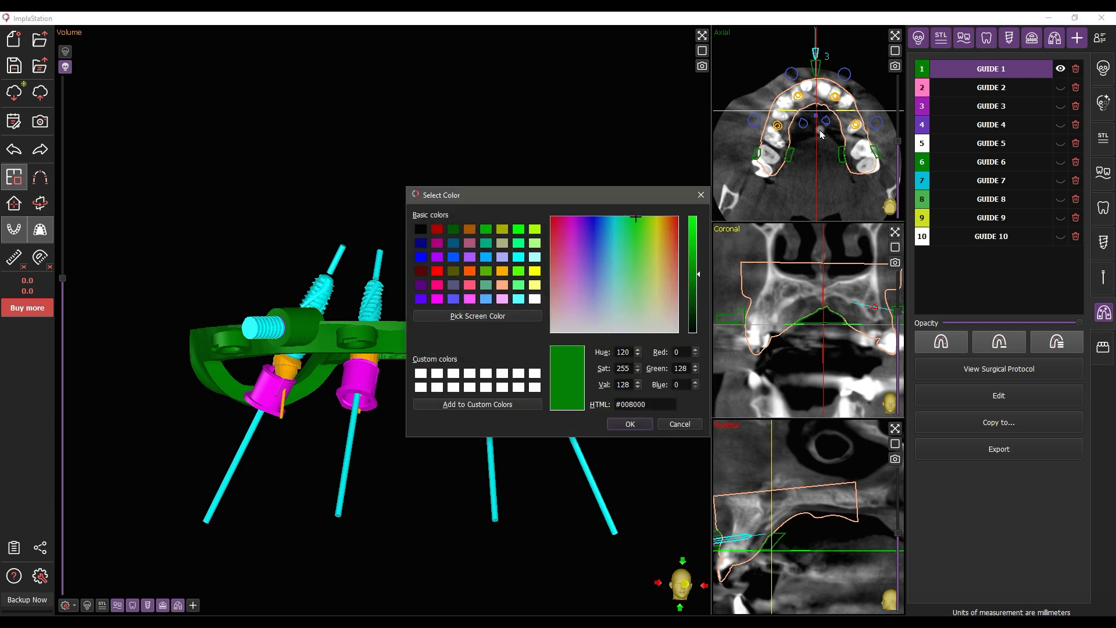
pyautogui.click(701, 196)
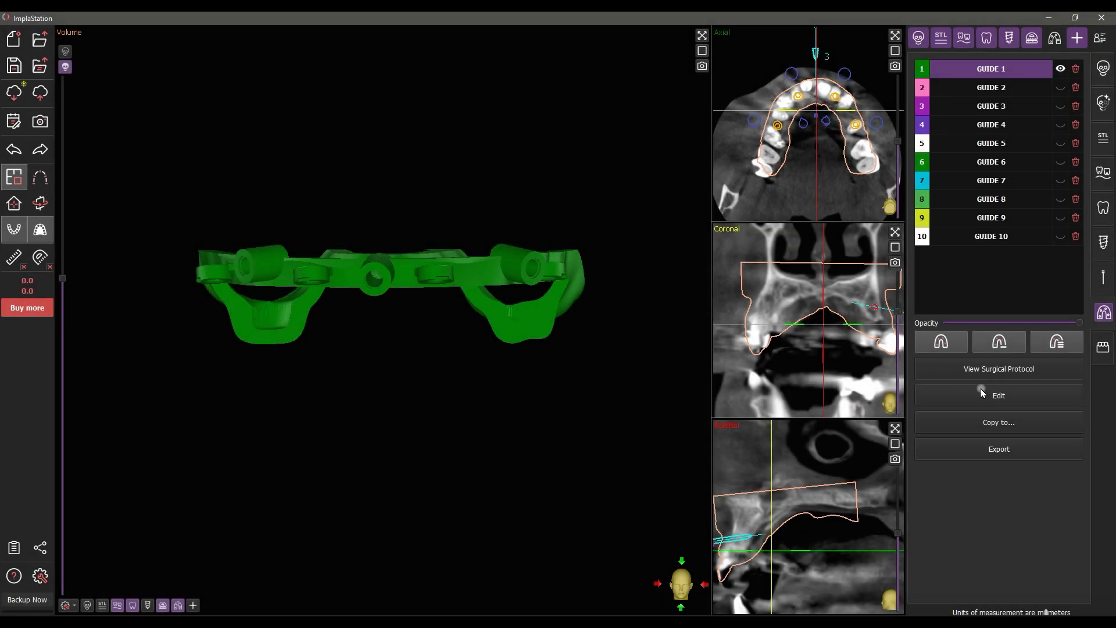
# Start editing Guide 1 and place the first points of a line cut down the front of its posterior support flange
pyautogui.click(985, 394)
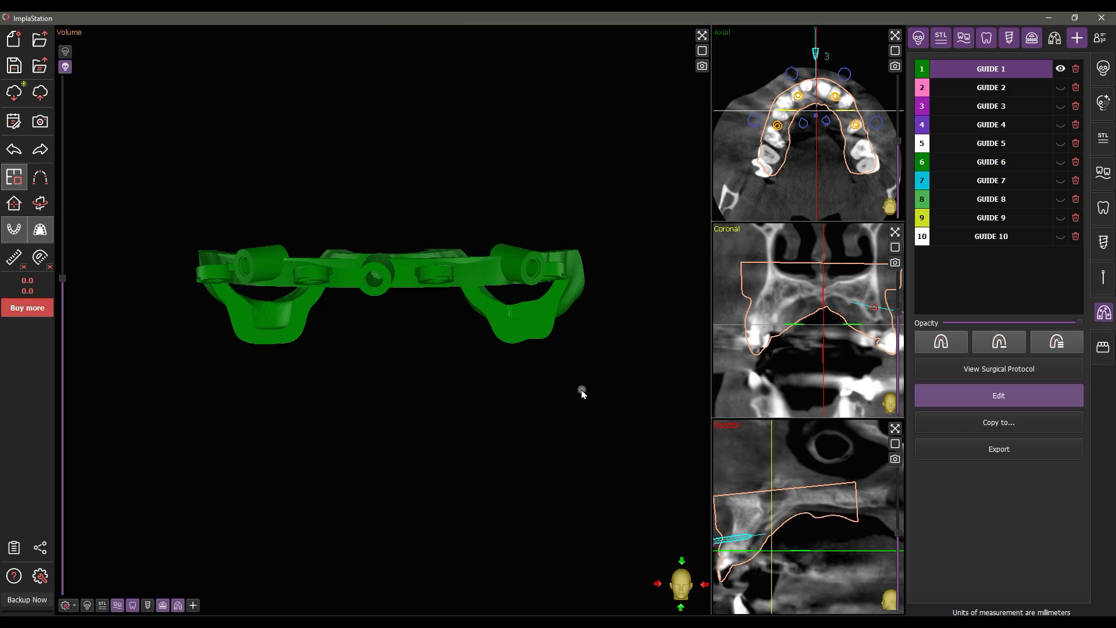
pyautogui.moveTo(580, 390); pyautogui.dragTo(378, 293)
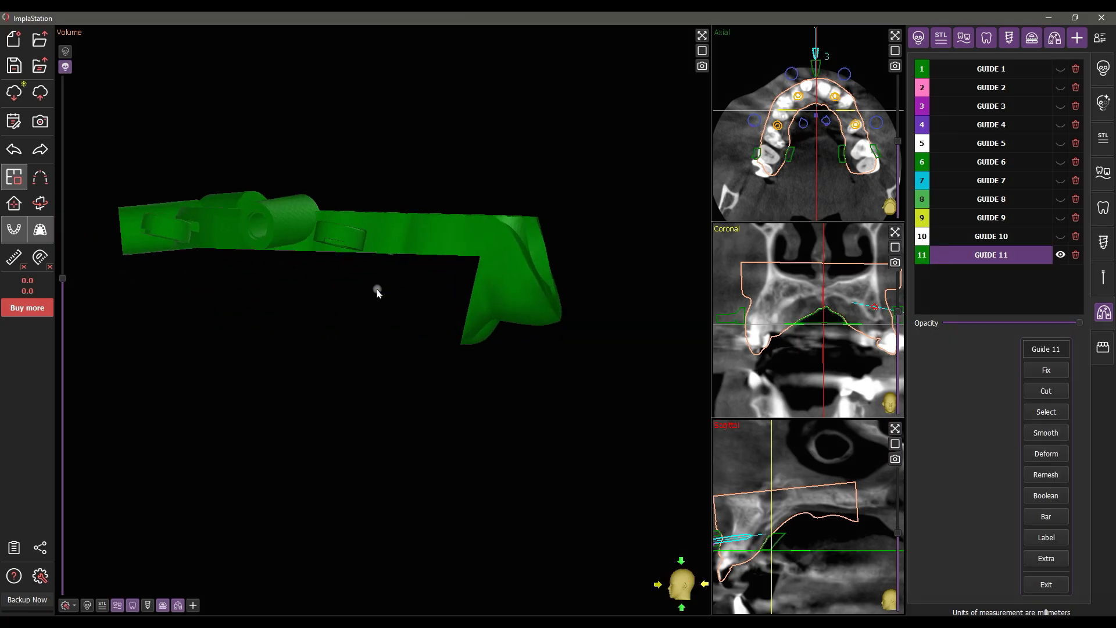
pyautogui.scroll(2, 377, 293)
pyautogui.click(1041, 392)
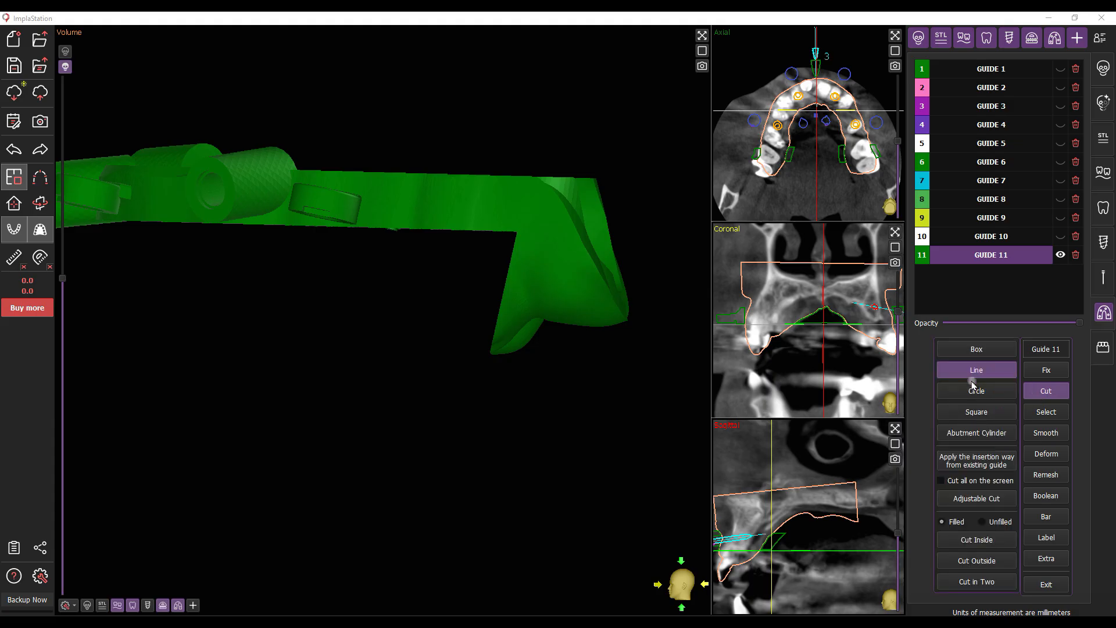
pyautogui.click(516, 231)
pyautogui.click(522, 249)
pyautogui.click(530, 283)
pyautogui.click(539, 309)
pyautogui.click(545, 326)
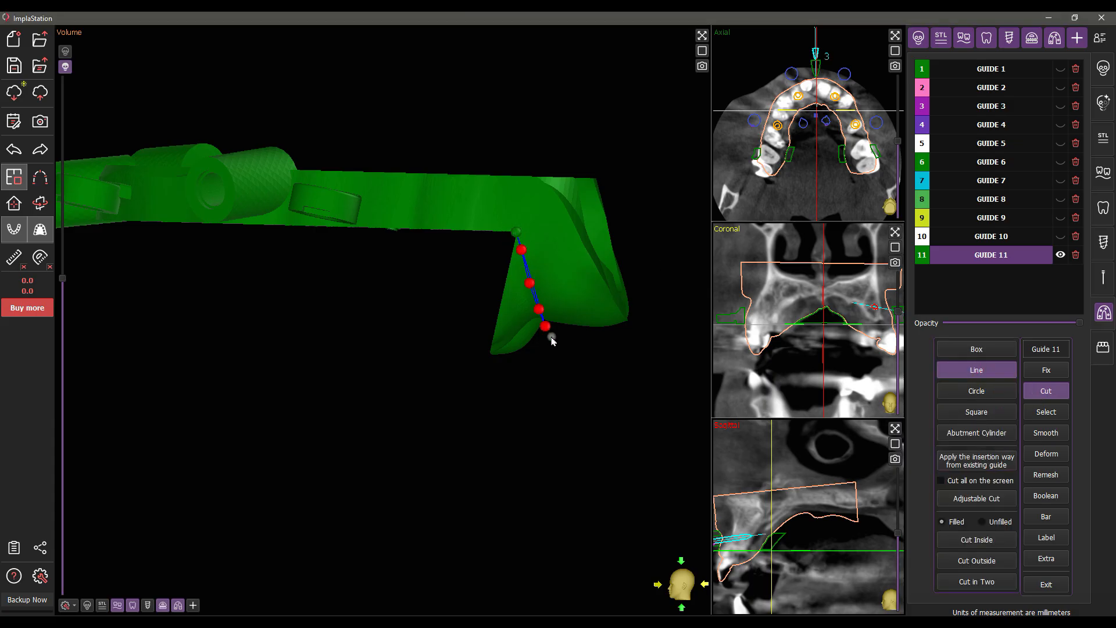
# Close the cut outline around the front tip of the posterior flange and try to cut away the area inside it
pyautogui.click(535, 364)
pyautogui.click(492, 361)
pyautogui.moveTo(491, 361); pyautogui.dragTo(481, 358)
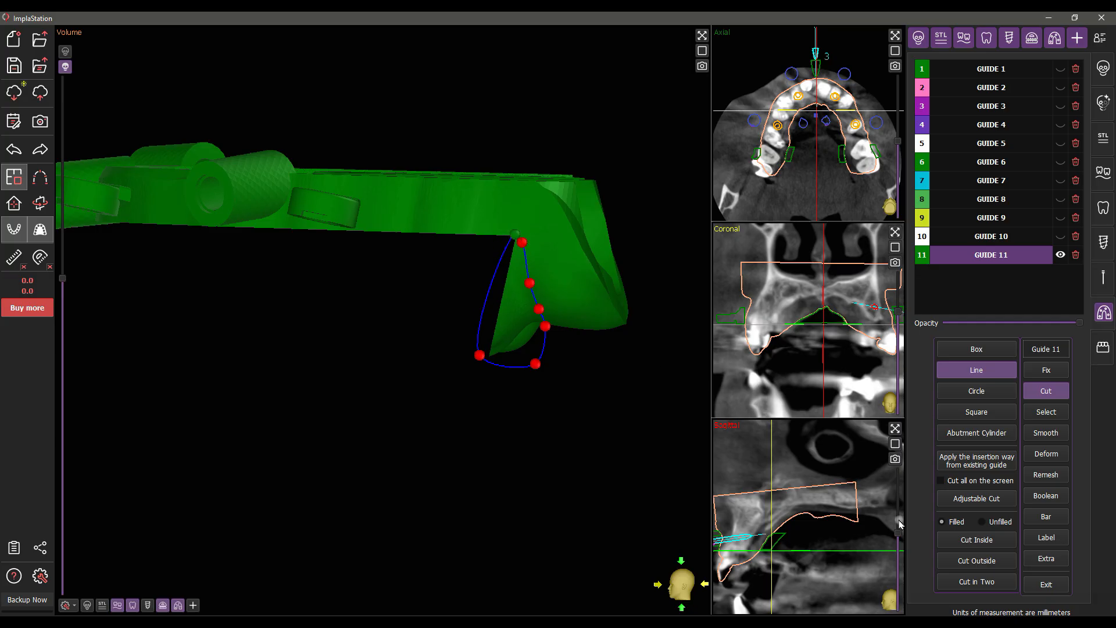
pyautogui.click(978, 541)
pyautogui.moveTo(463, 482); pyautogui.dragTo(779, 435)
pyautogui.scroll(-3, 475, 299)
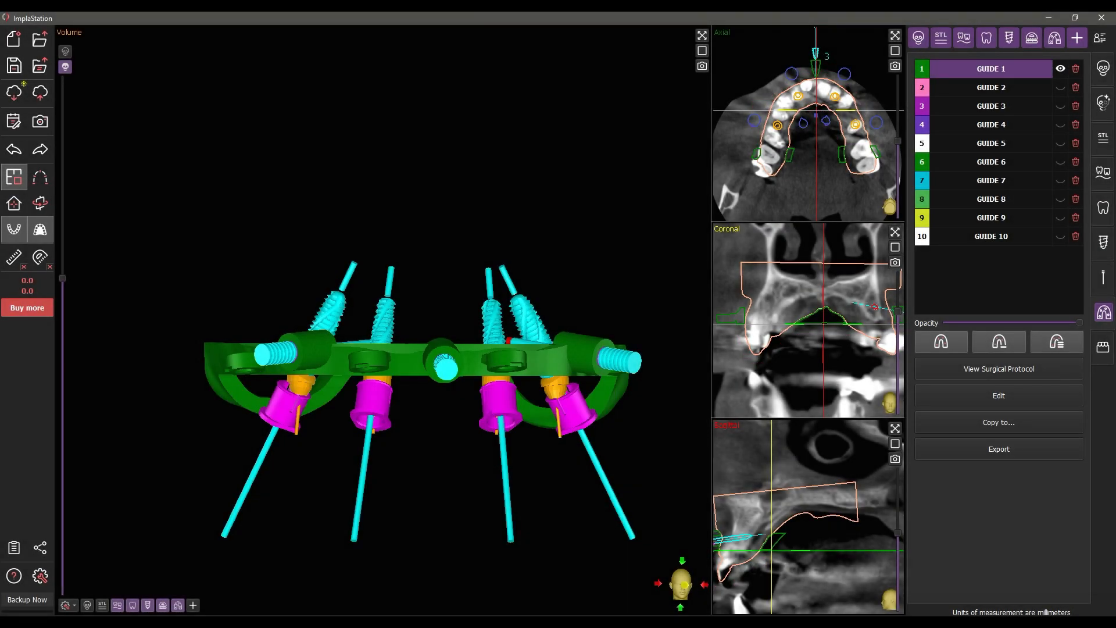
# Examine Guide 2 seated on Guide 1 from the occlusal and frontal sides, and hide Guide 2 again
pyautogui.moveTo(407, 430); pyautogui.dragTo(408, 157)
pyautogui.click(1060, 87)
pyautogui.moveTo(384, 291); pyautogui.dragTo(314, 282)
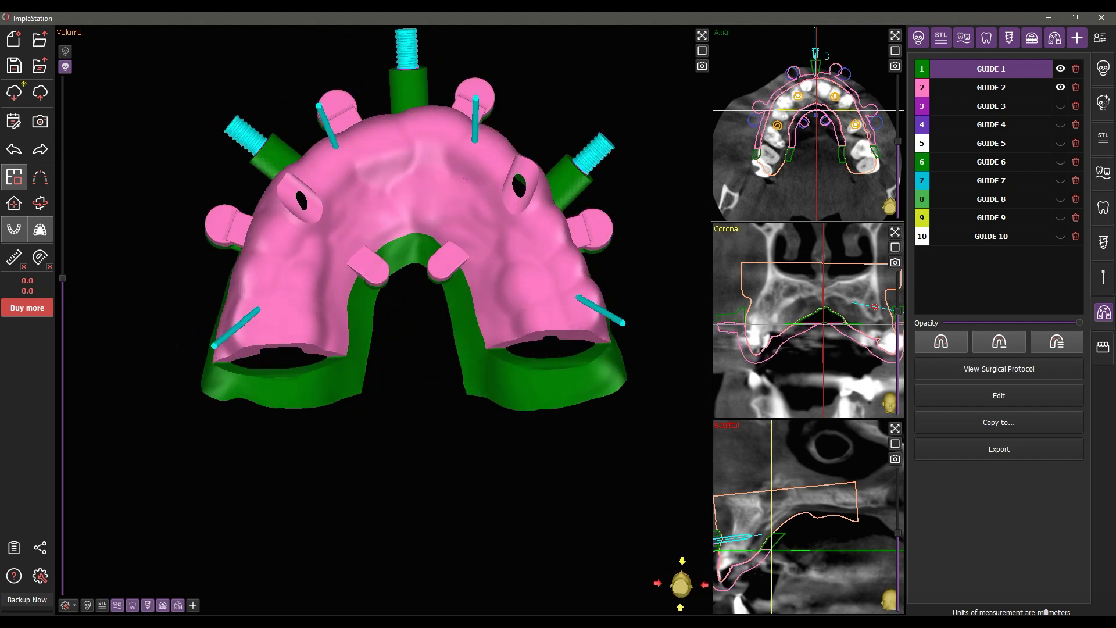
pyautogui.moveTo(407, 198); pyautogui.dragTo(407, 451)
pyautogui.moveTo(407, 291)
pyautogui.mouseDown()
pyautogui.moveTo(500, 290)
pyautogui.moveTo(418, 285)
pyautogui.mouseUp()
pyautogui.click(1060, 88)
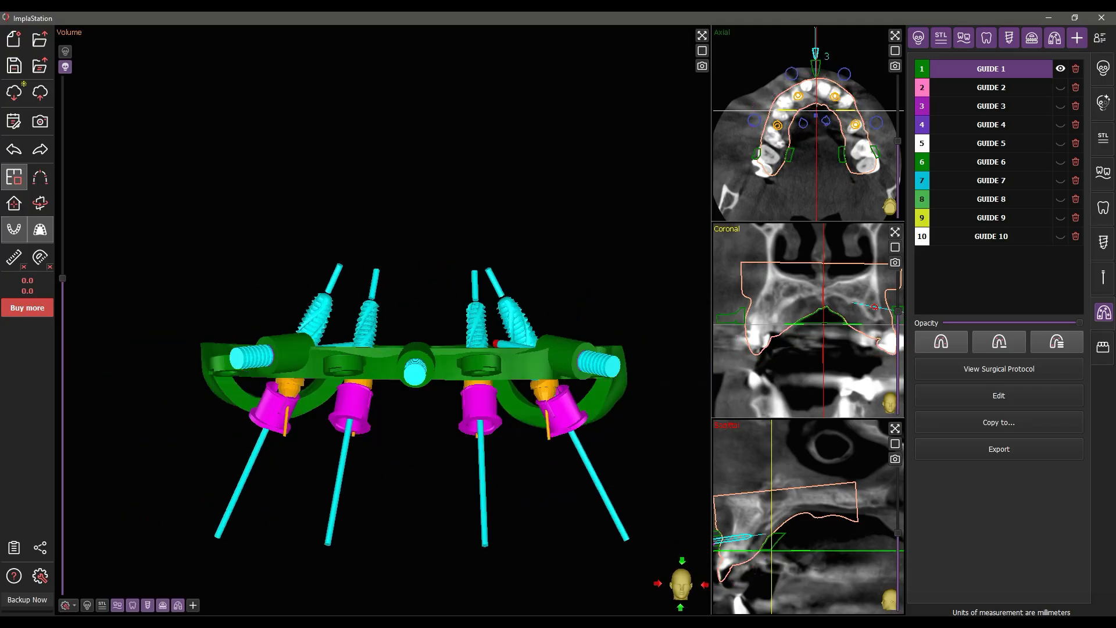
# Examine Guide 3 stacked on Guide 1 from several angles and hide Guide 3 again
pyautogui.click(1060, 106)
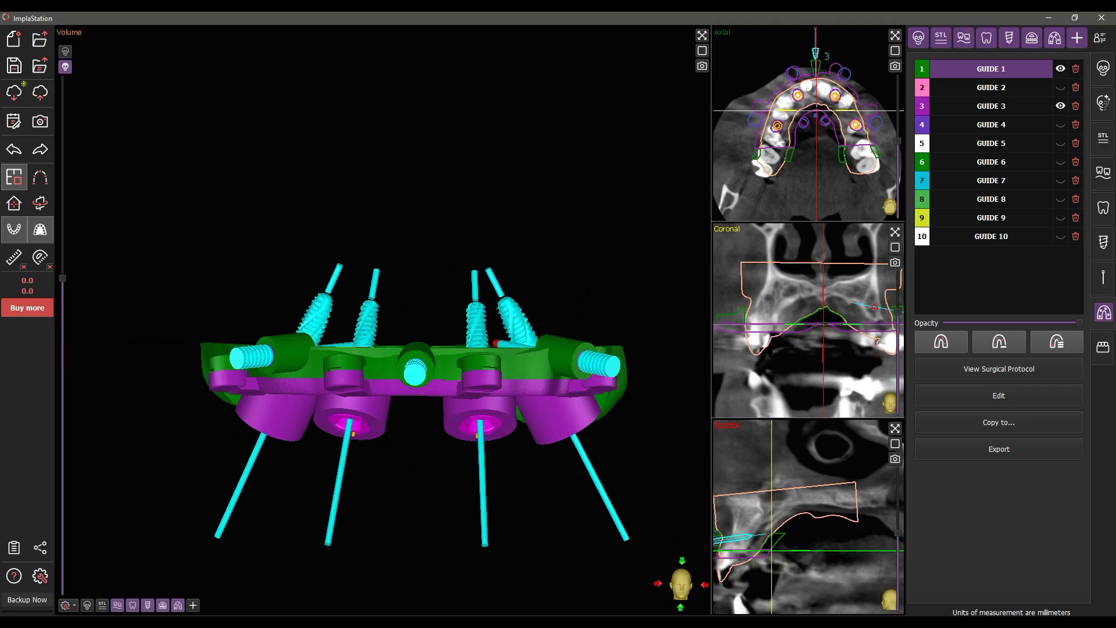
pyautogui.moveTo(407, 407); pyautogui.dragTo(133, 209)
pyautogui.moveTo(349, 209); pyautogui.dragTo(64, 212)
pyautogui.click(1060, 106)
# Examine Guides 4 and 5 stacked on Guide 1 from the occlusal side and the front, and hide both again
pyautogui.click(1060, 124)
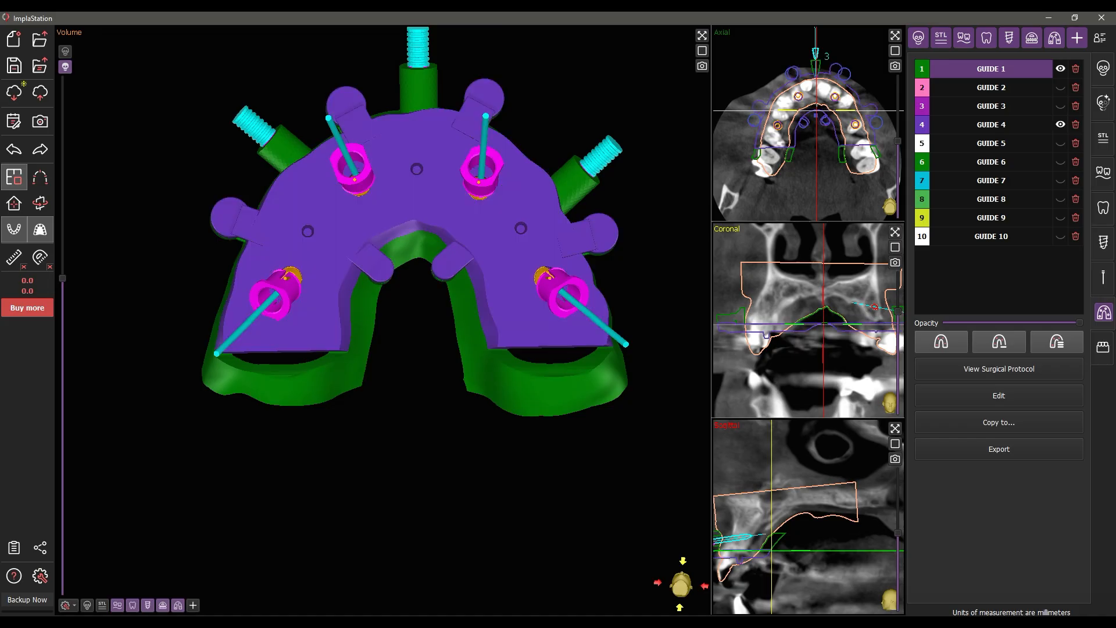
pyautogui.click(1060, 143)
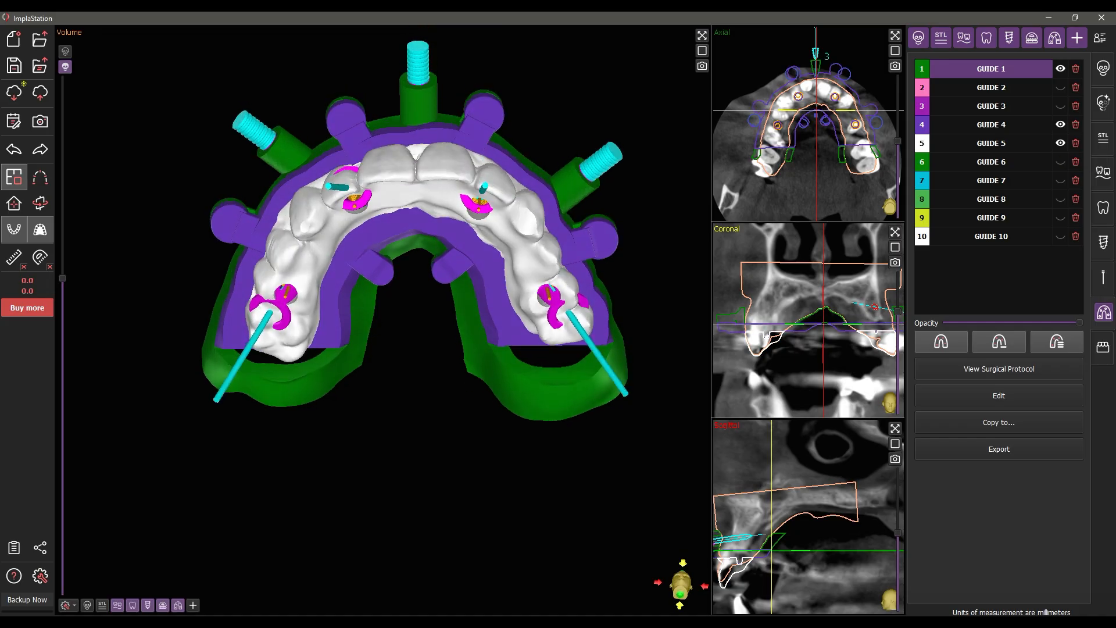
pyautogui.moveTo(384, 221); pyautogui.dragTo(383, 407)
pyautogui.click(1061, 143)
pyautogui.click(1060, 124)
# Hide Guide 1 and the implants, and examine the bar-type set using Guides 6, 7, 8 and 9
pyautogui.click(1061, 69)
pyautogui.click(1060, 161)
pyautogui.click(1061, 181)
pyautogui.click(1060, 180)
pyautogui.click(1060, 199)
pyautogui.click(147, 605)
pyautogui.moveTo(383, 406); pyautogui.dragTo(410, 363)
pyautogui.click(1060, 218)
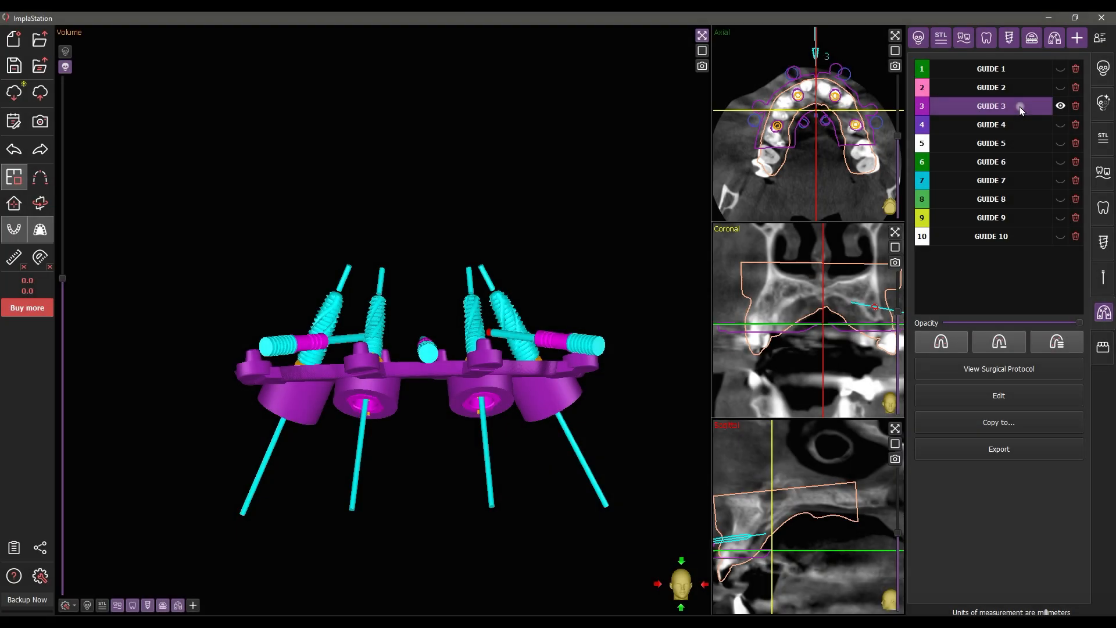
# Open the surgical protocol of Guide 3 and activate its ID/doctor's name field
pyautogui.scroll(3, 625, 430)
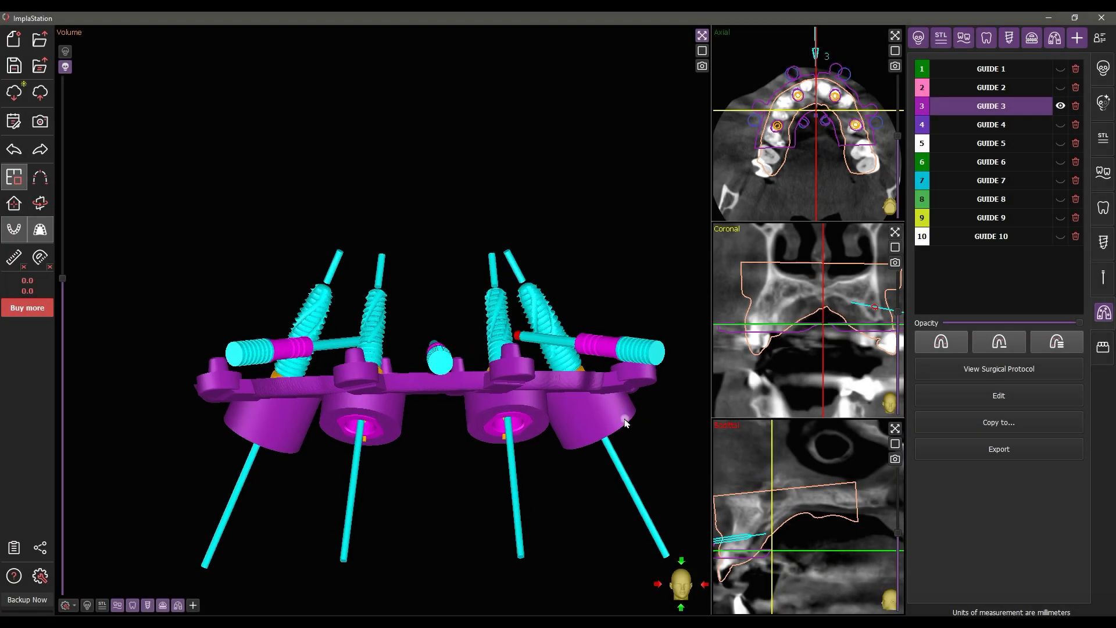
pyautogui.click(1018, 375)
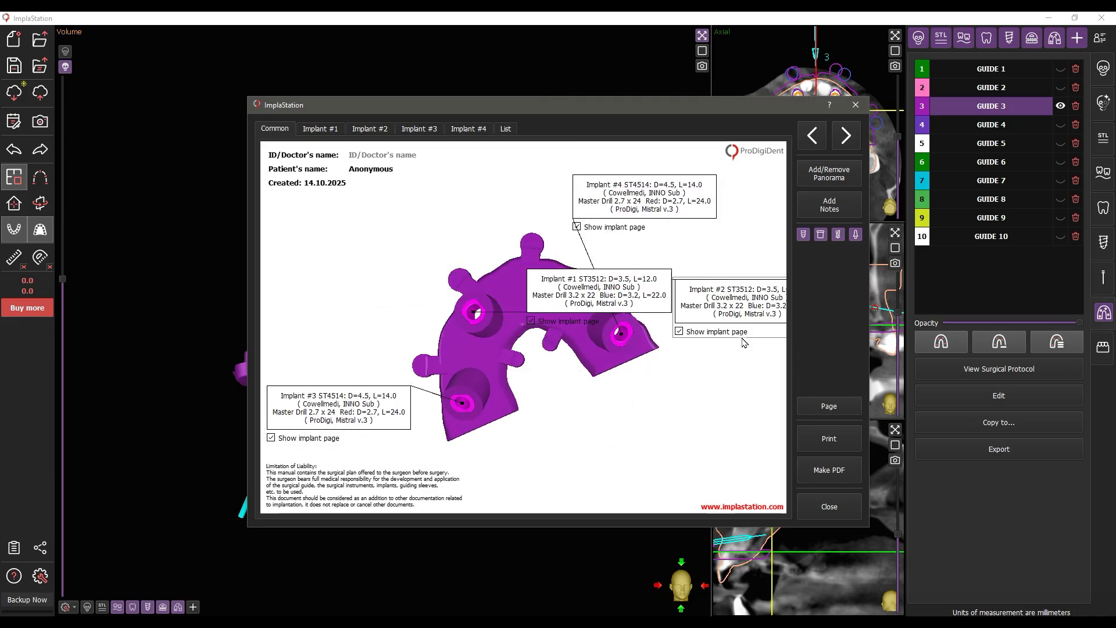
pyautogui.click(381, 156)
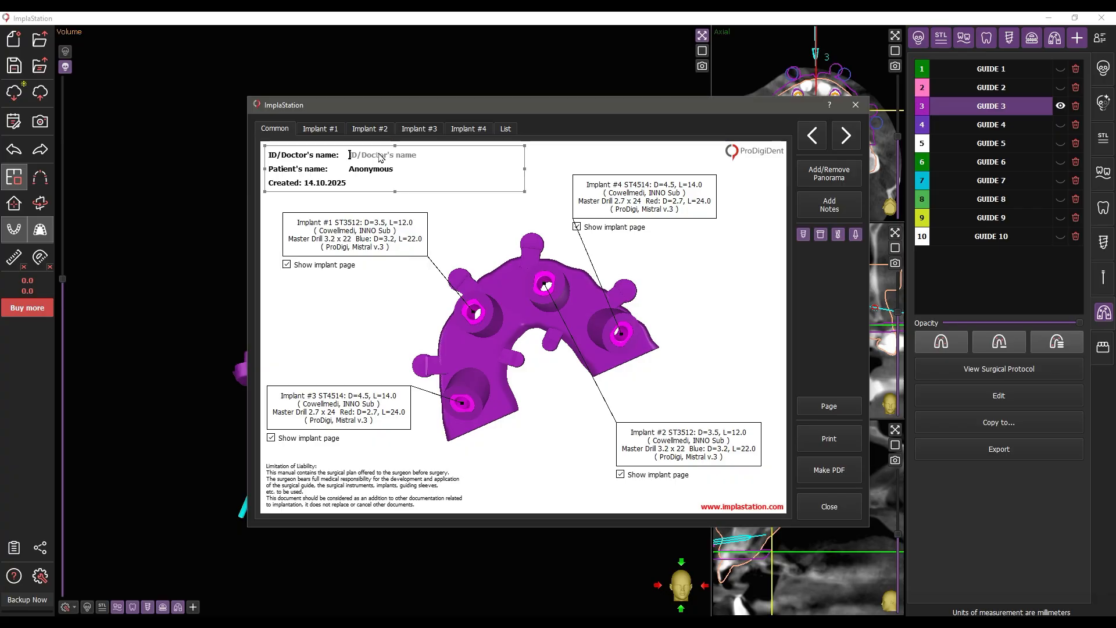
# Add a notes page and the panorama page to the surgical protocol
pyautogui.click(830, 215)
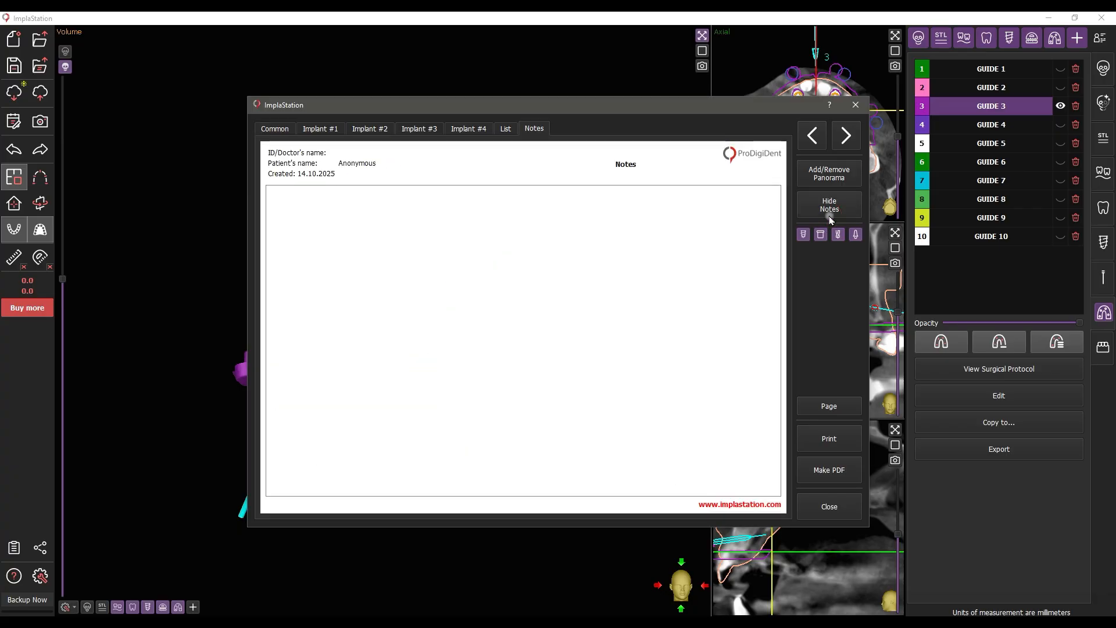
pyautogui.click(825, 173)
pyautogui.click(779, 168)
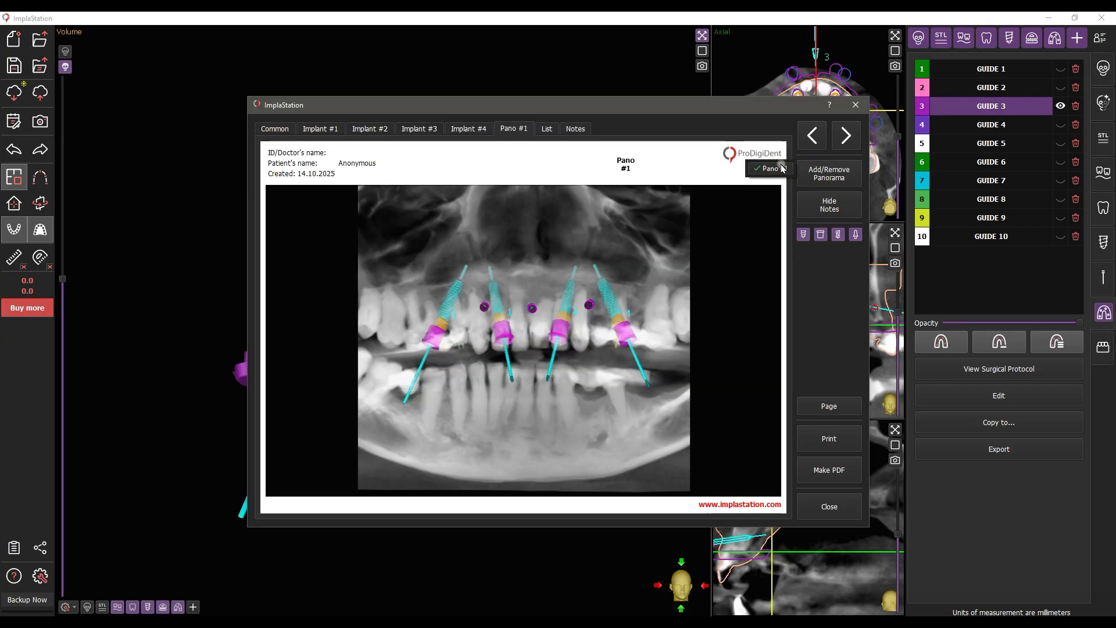
# Review the Implant #1 to #4, Pano #1, List and Notes pages, and make a PDF of the surgical protocol
pyautogui.click(321, 128)
pyautogui.click(369, 129)
pyautogui.click(420, 129)
pyautogui.click(469, 128)
pyautogui.click(514, 129)
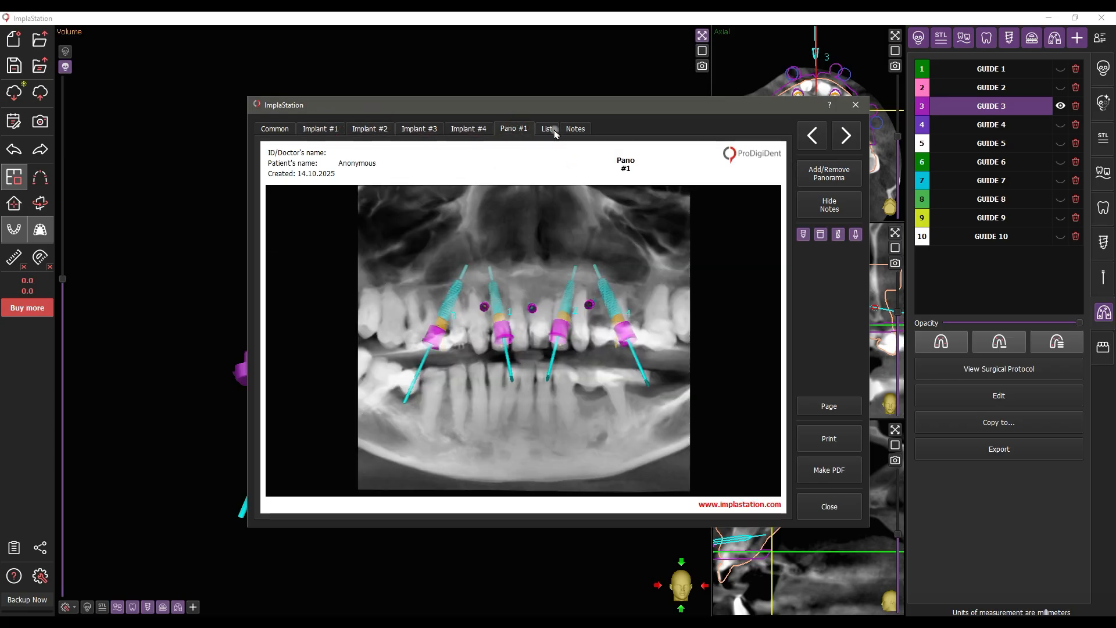
pyautogui.click(550, 129)
pyautogui.click(576, 129)
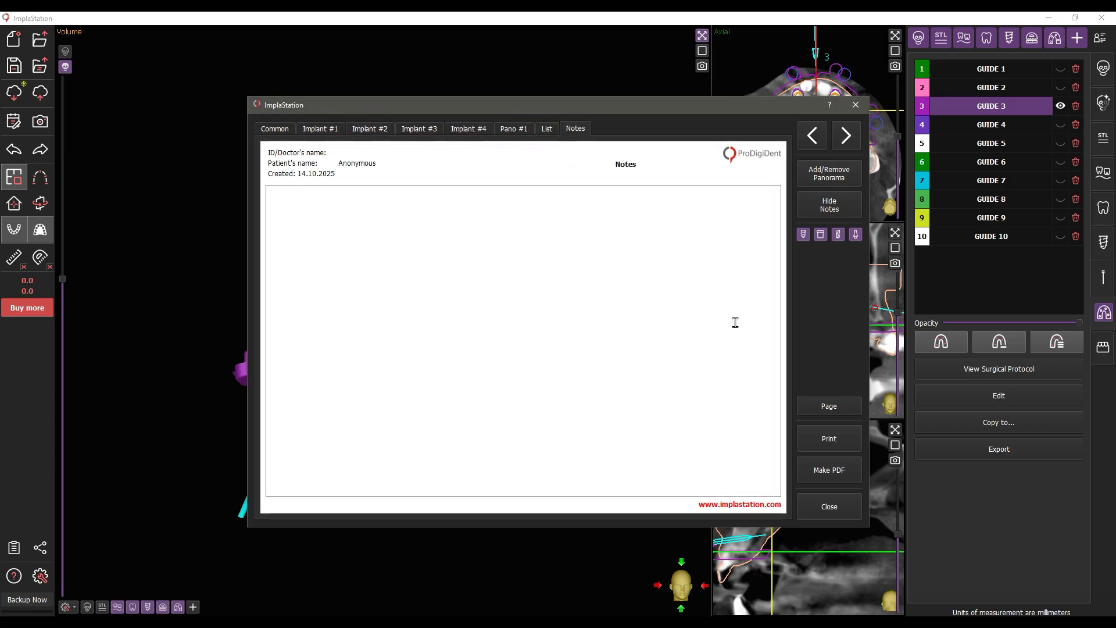
pyautogui.click(832, 479)
pyautogui.click(568, 333)
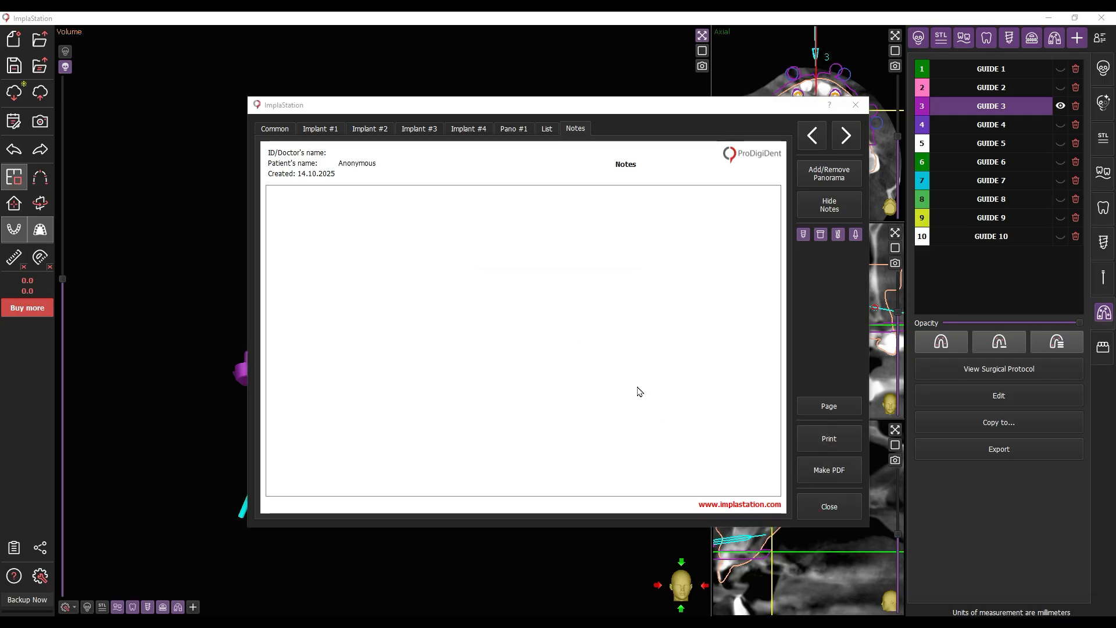